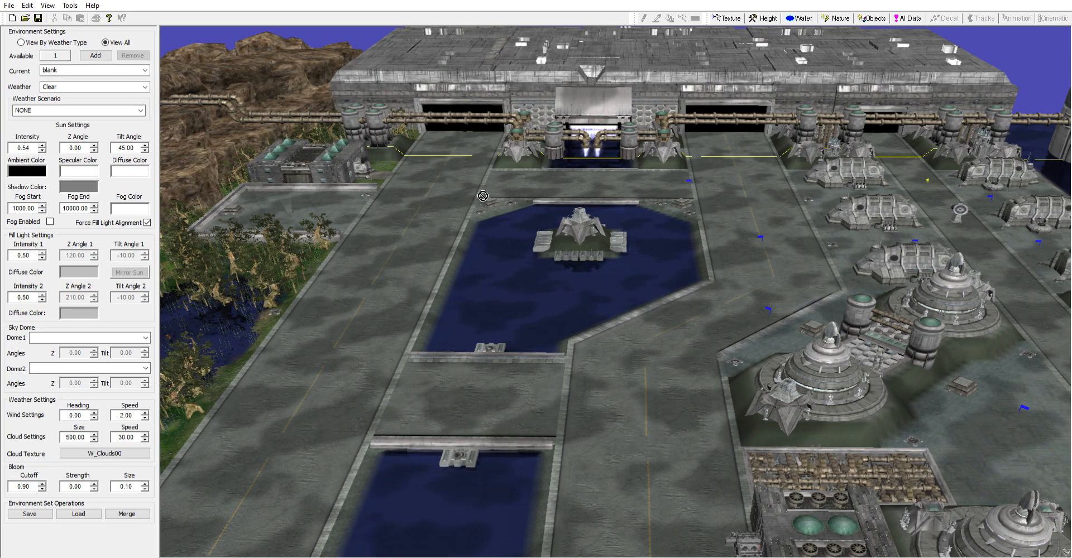
Set the sun's ambient color to dark brown and its diffuse color to pale green
{"action": "right_click_drag", "start_coordinate": [479, 193], "coordinate": [475, 223]}
{"action": "middle_click_drag", "start_coordinate": [474, 223], "coordinate": [475, 179]}
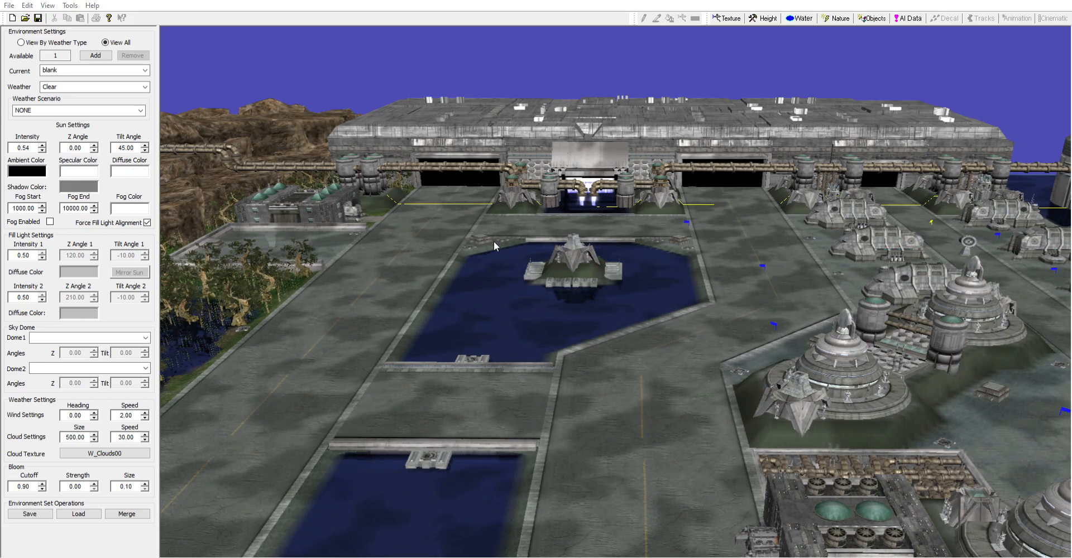
{"action": "left_click_drag", "start_coordinate": [652, 212], "coordinate": [652, 220]}
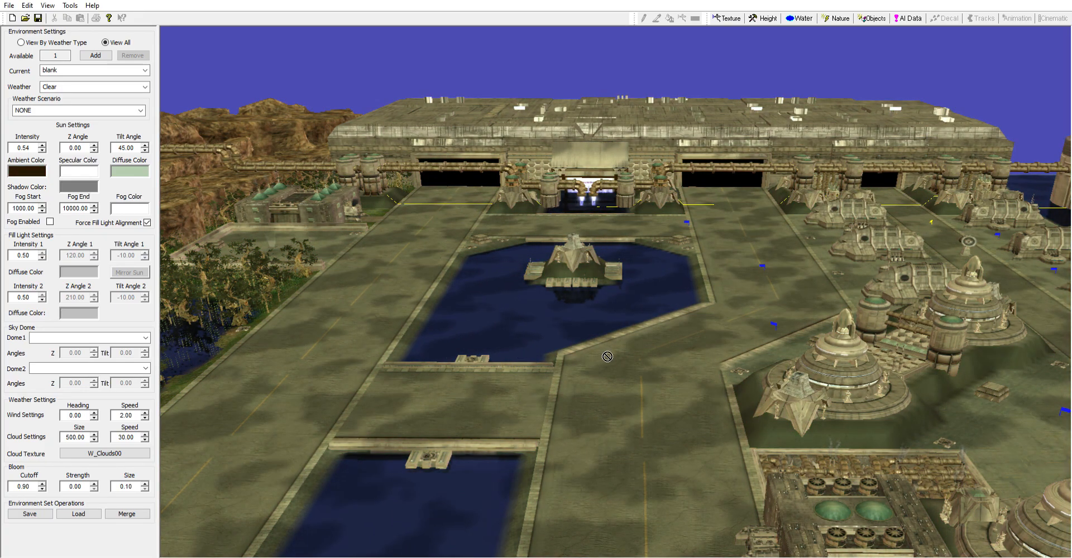
Set the sun's specular color to pink
{"action": "middle_click_drag", "start_coordinate": [606, 358], "coordinate": [574, 328]}
{"action": "right_click_drag", "start_coordinate": [575, 327], "coordinate": [626, 310]}
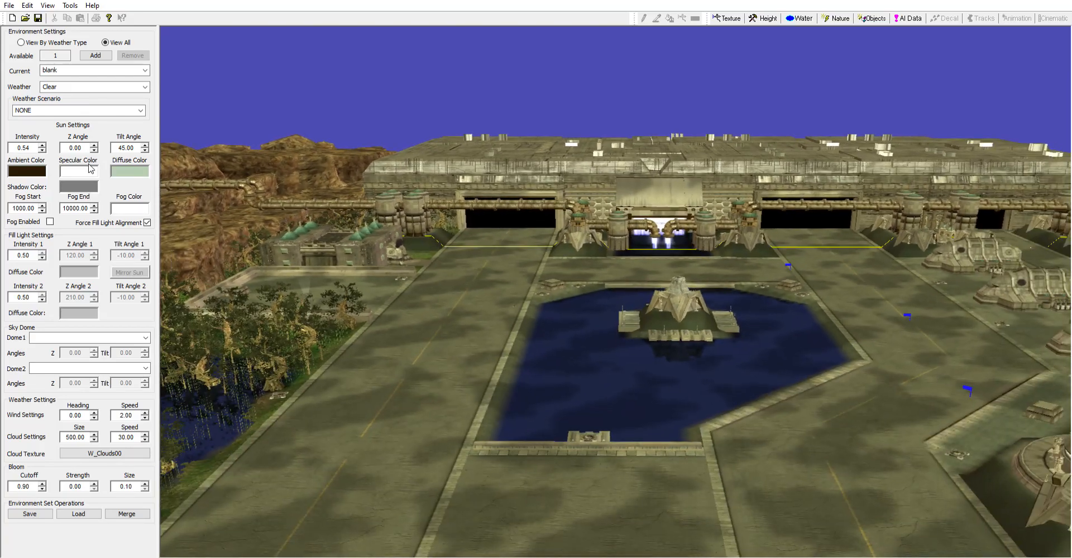
{"action": "middle_click_drag", "start_coordinate": [497, 349], "coordinate": [539, 321]}
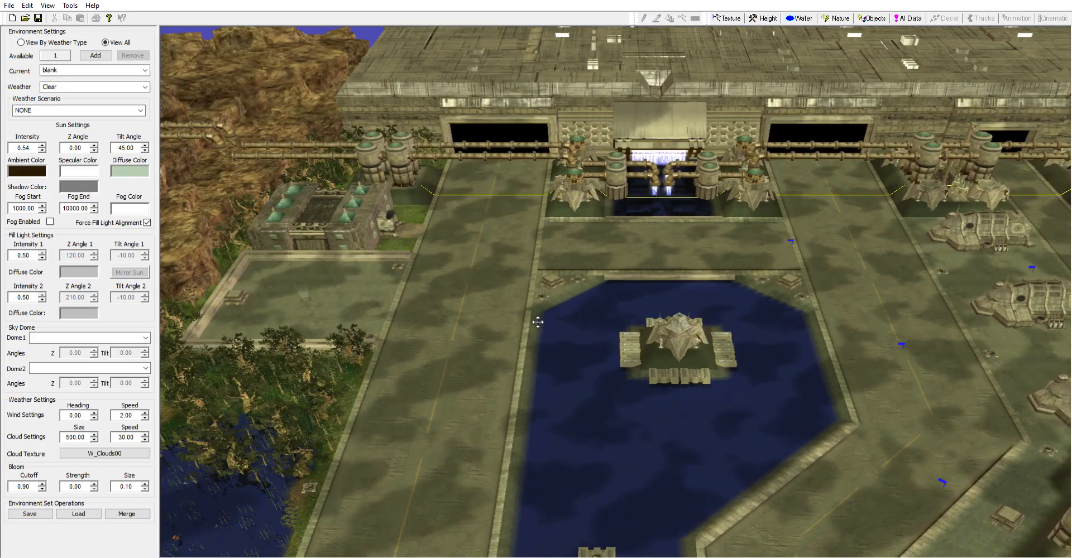
{"action": "right_click_drag", "start_coordinate": [538, 321], "coordinate": [636, 366]}
{"action": "scroll", "coordinate": [640, 370], "scroll_direction": "up", "scroll_amount": 2}
{"action": "scroll", "coordinate": [640, 370], "scroll_direction": "up", "scroll_amount": 5}
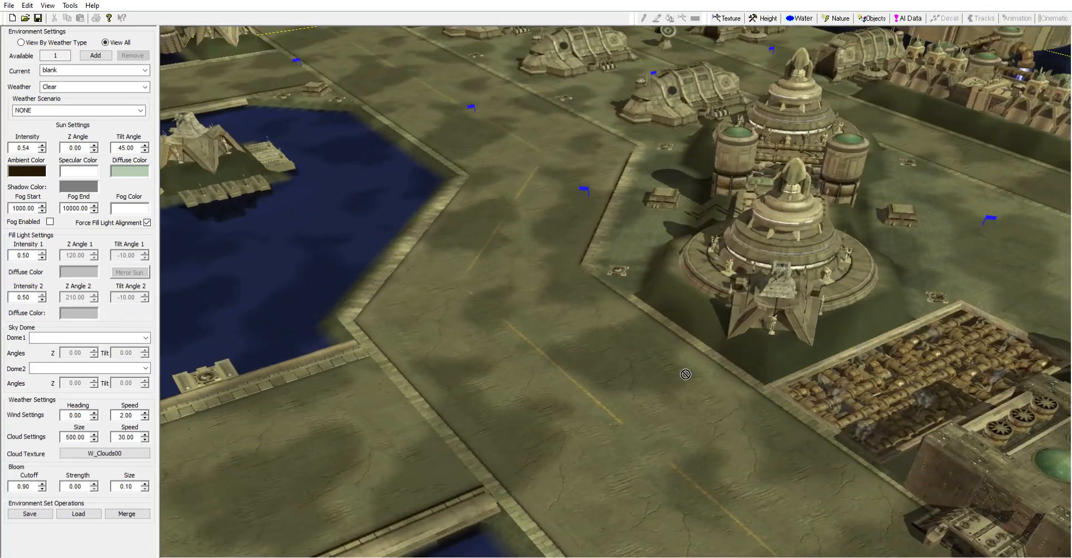
{"action": "scroll", "coordinate": [685, 375], "scroll_direction": "up", "scroll_amount": 5}
{"action": "right_click_drag", "start_coordinate": [686, 375], "coordinate": [621, 240]}
{"action": "right_click_drag", "start_coordinate": [411, 299], "coordinate": [488, 275]}
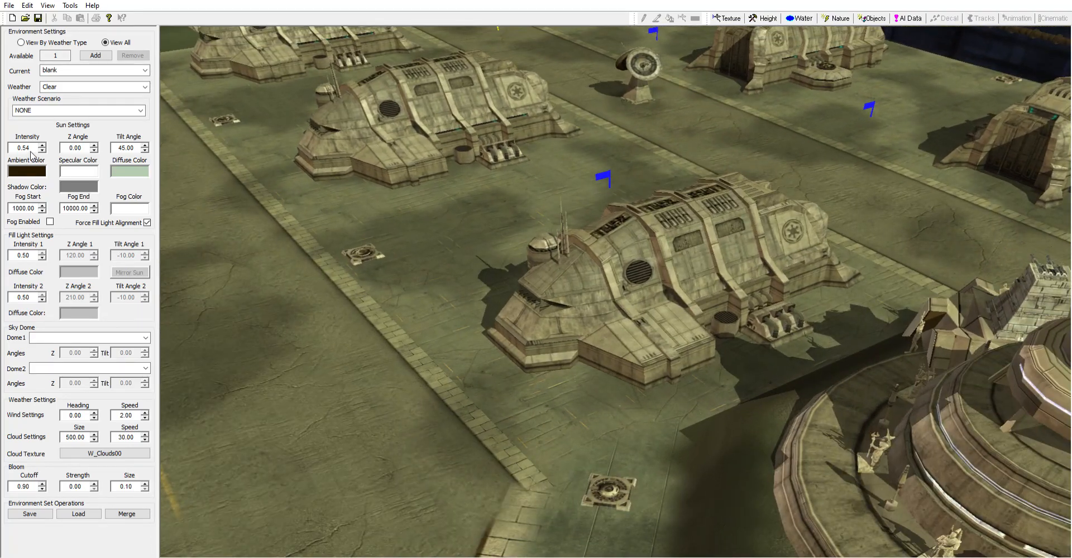
{"action": "left_click", "coordinate": [524, 208]}
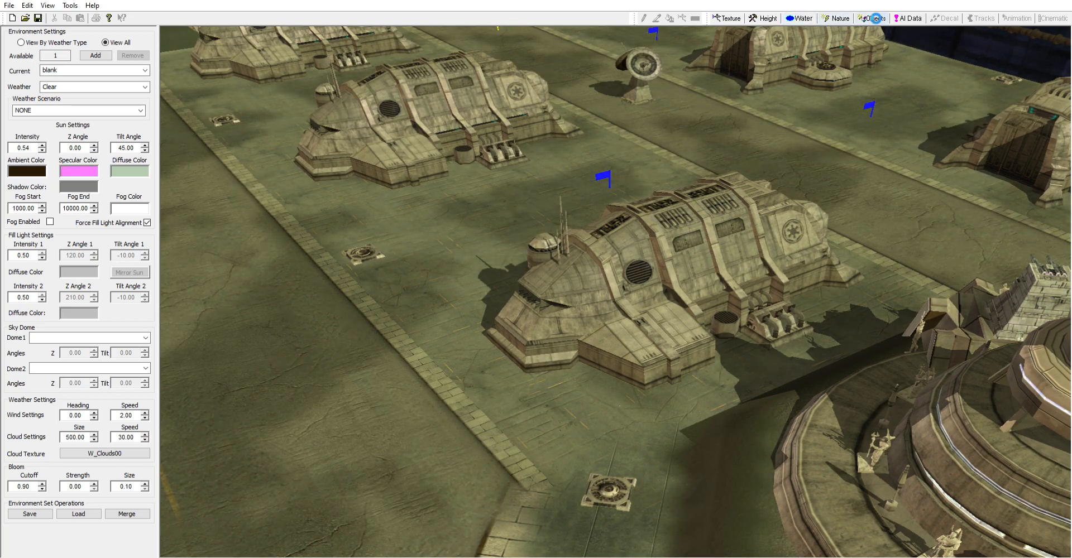
Switch to object placement and list the GROUNDVEHICLE object types
{"action": "left_click", "coordinate": [872, 18]}
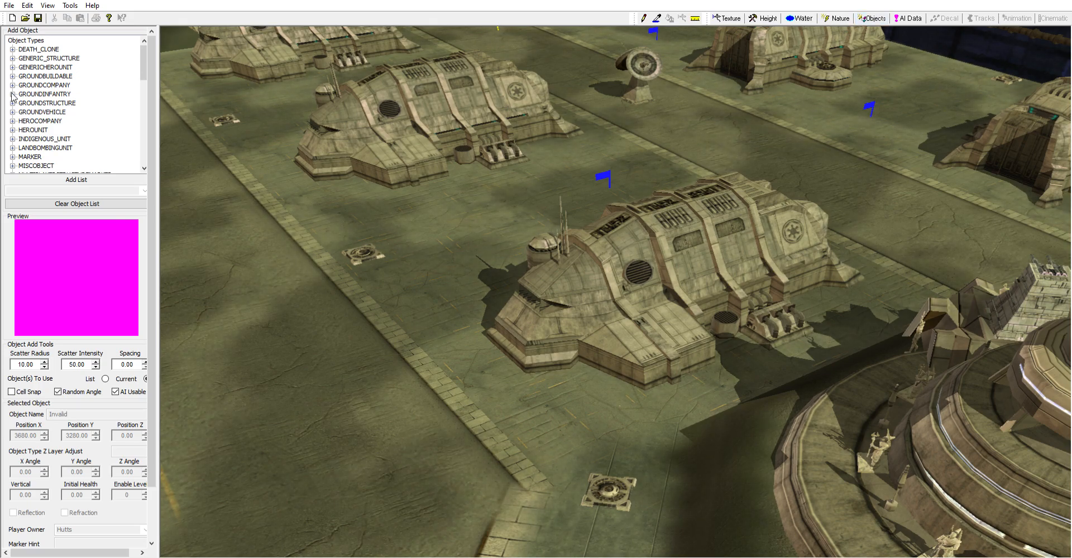
{"action": "left_click", "coordinate": [13, 112]}
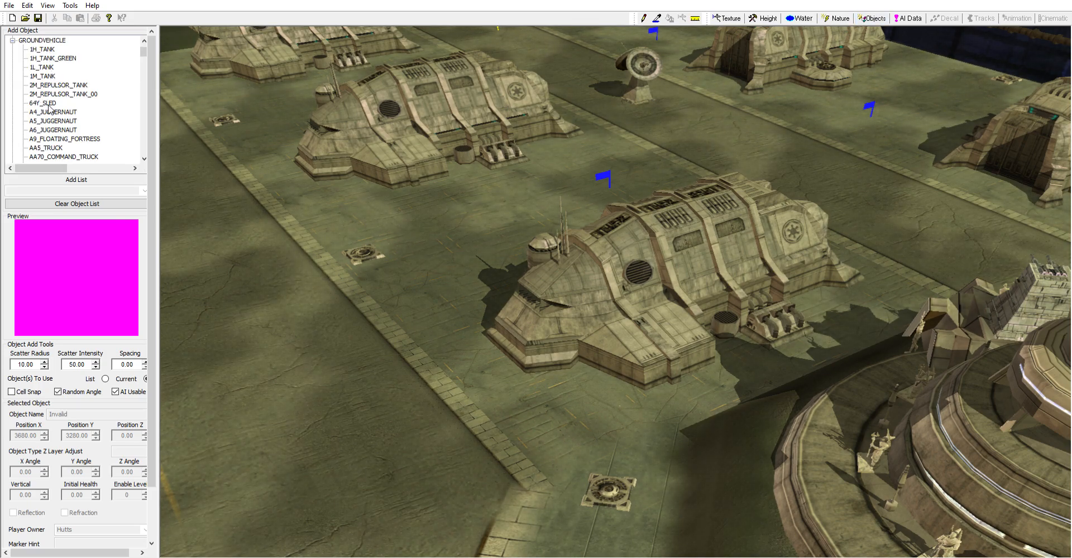
{"action": "left_click", "coordinate": [53, 121]}
{"action": "left_click", "coordinate": [419, 374]}
{"action": "key", "text": "Delete"}
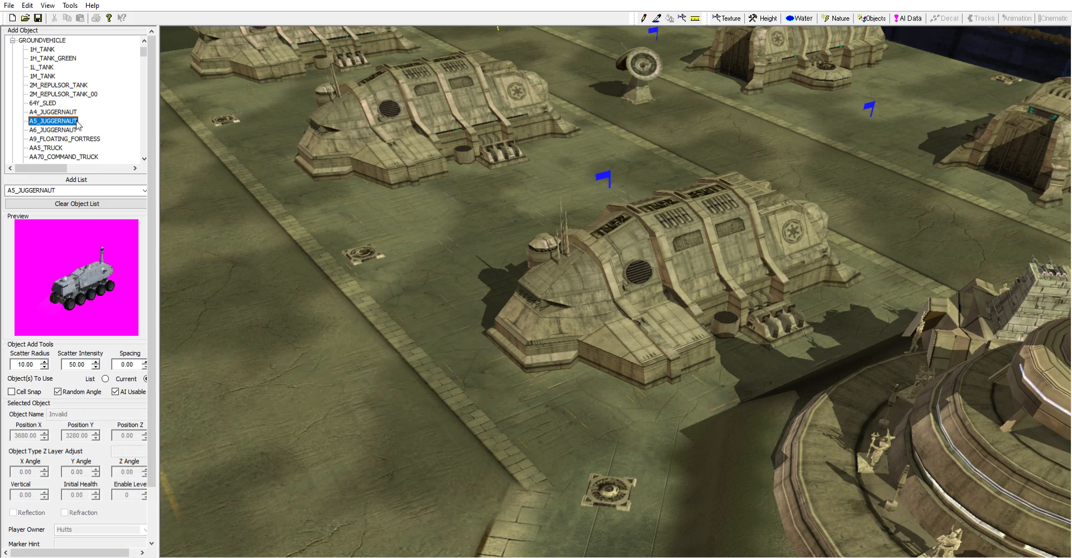
Place an A6_JUGGERNAUT vehicle on the pavement in front of the nearest barracks building
{"action": "left_click", "coordinate": [69, 130]}
{"action": "left_click", "coordinate": [398, 367]}
{"action": "left_click_drag", "start_coordinate": [412, 381], "coordinate": [504, 364]}
{"action": "right_click_drag", "start_coordinate": [503, 364], "coordinate": [416, 374]}
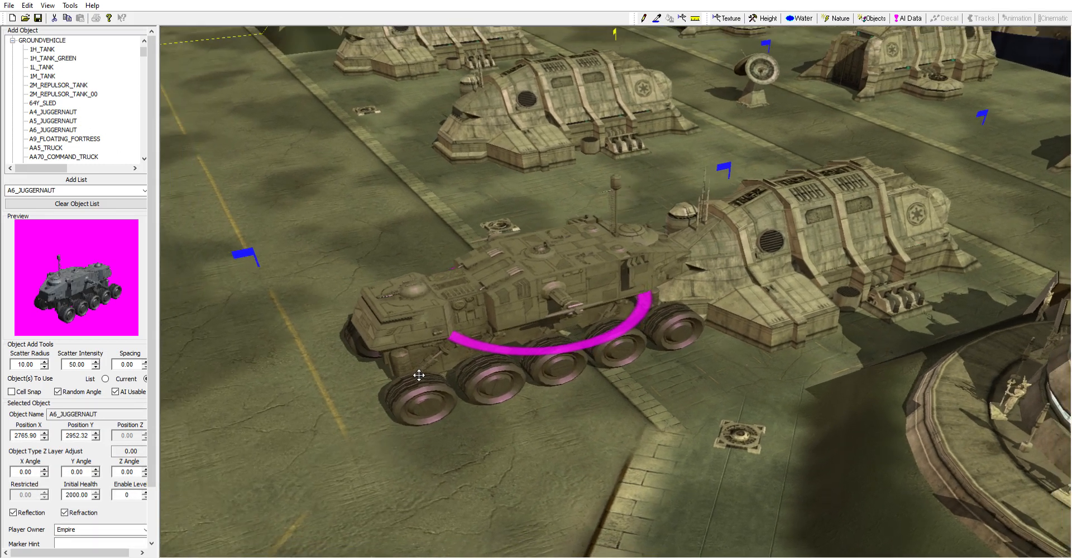
{"action": "middle_click_drag", "start_coordinate": [417, 374], "coordinate": [505, 364]}
{"action": "scroll", "coordinate": [497, 364], "scroll_direction": "up", "scroll_amount": 3}
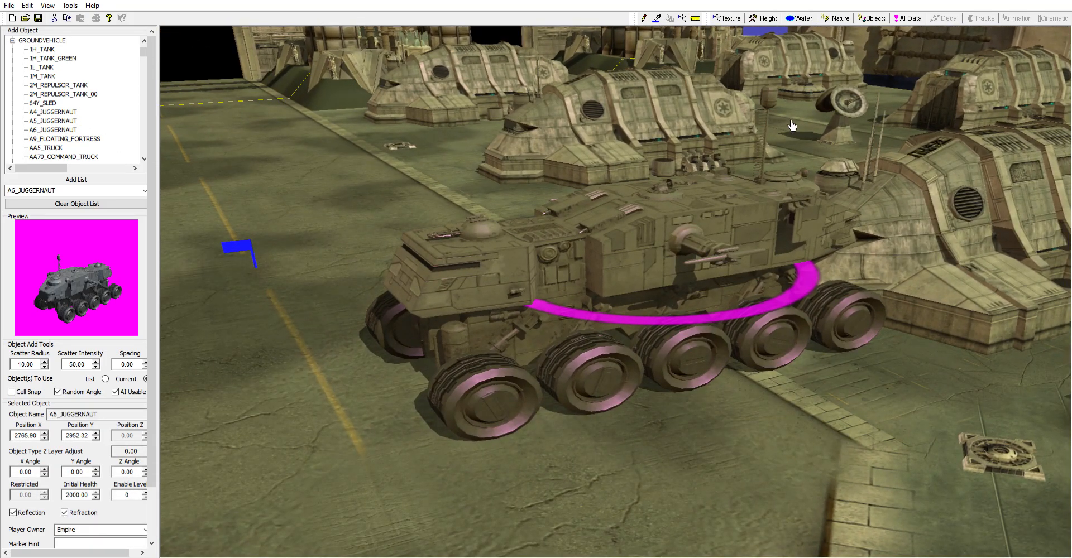
Return to the environment settings and examine the specular highlights on the vehicle and the surrounding buildings
{"action": "left_click", "coordinate": [837, 18]}
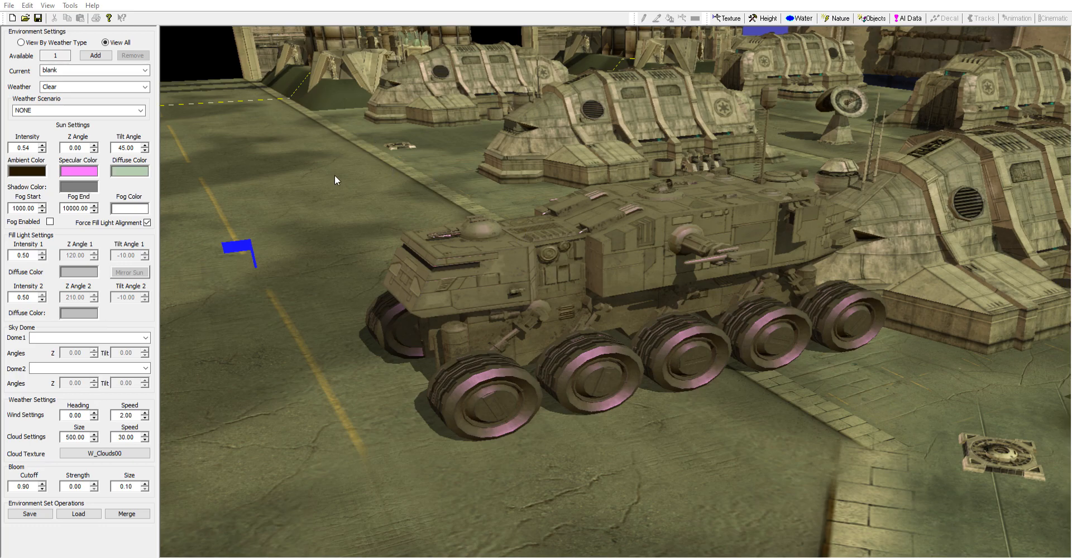
{"action": "right_click_drag", "start_coordinate": [552, 368], "coordinate": [530, 312]}
{"action": "scroll", "coordinate": [531, 335], "scroll_direction": "down", "scroll_amount": 5}
{"action": "right_click_drag", "start_coordinate": [530, 357], "coordinate": [592, 223]}
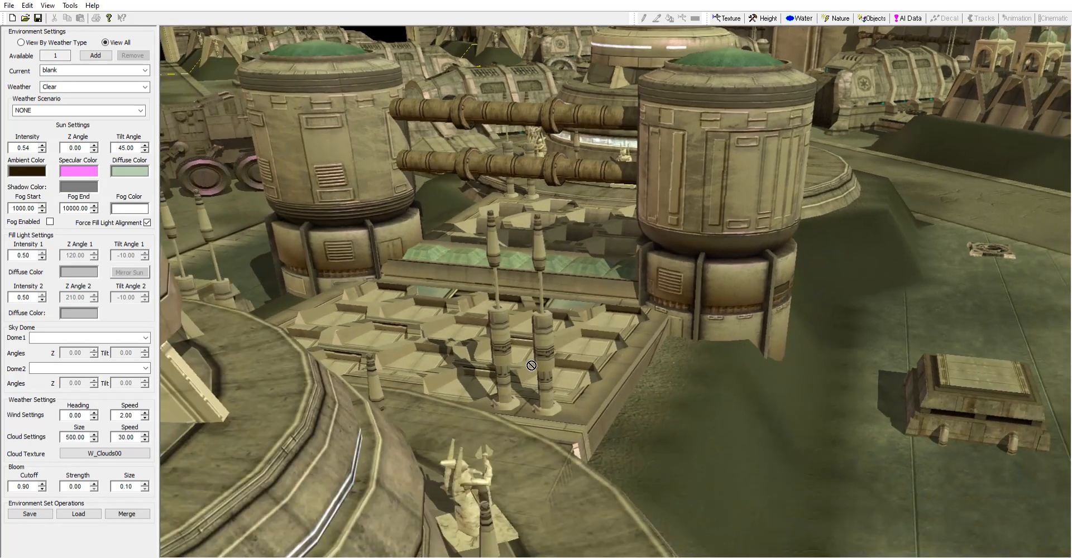
{"action": "scroll", "coordinate": [592, 223], "scroll_direction": "down", "scroll_amount": 4}
{"action": "middle_click_drag", "start_coordinate": [592, 223], "coordinate": [521, 337]}
{"action": "scroll", "coordinate": [553, 347], "scroll_direction": "up", "scroll_amount": 5}
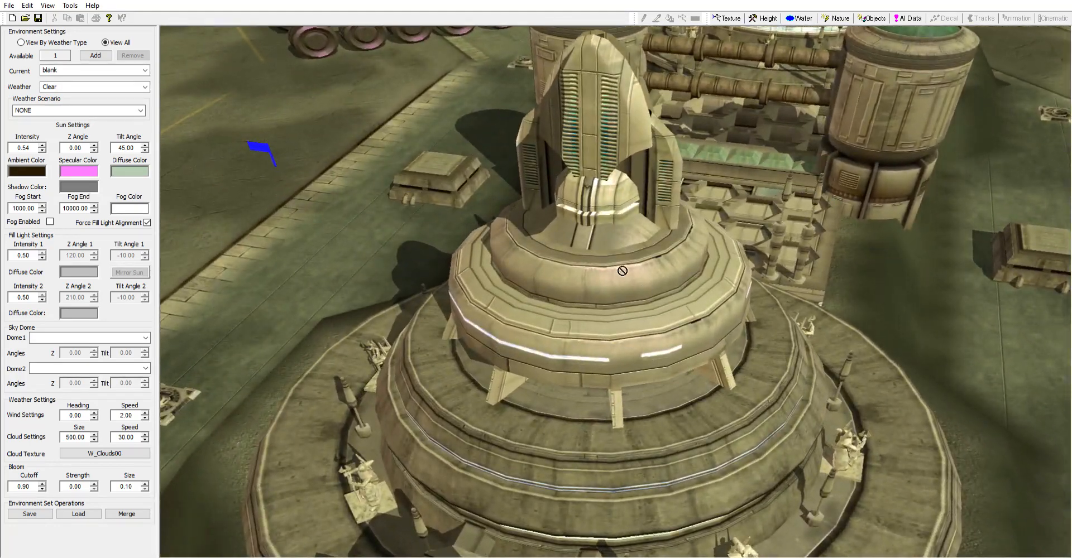
{"action": "middle_click_drag", "start_coordinate": [660, 344], "coordinate": [631, 139]}
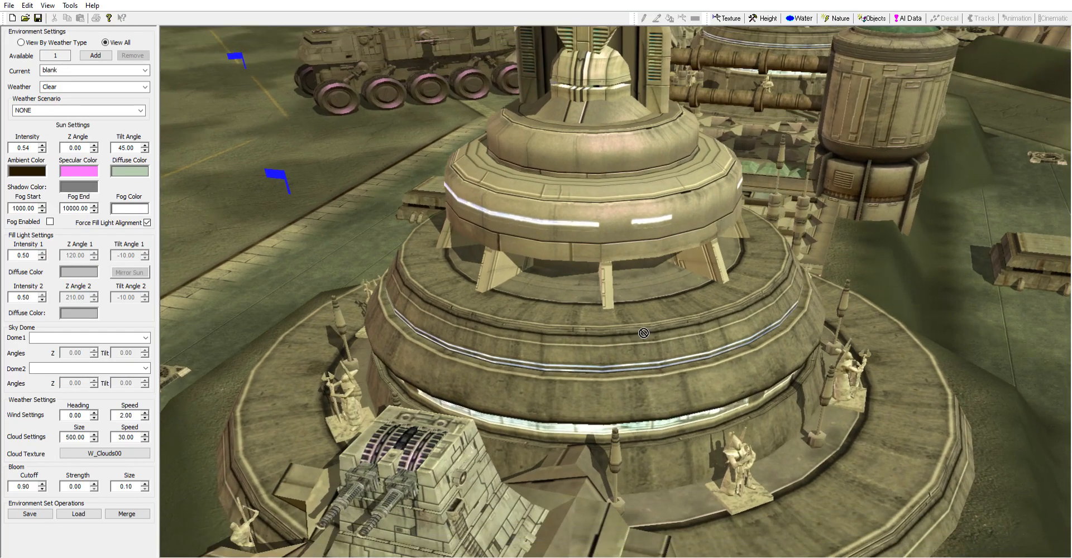
{"action": "right_click_drag", "start_coordinate": [643, 237], "coordinate": [670, 436]}
Set the sun's specular color to bright blue
{"action": "left_click", "coordinate": [80, 166]}
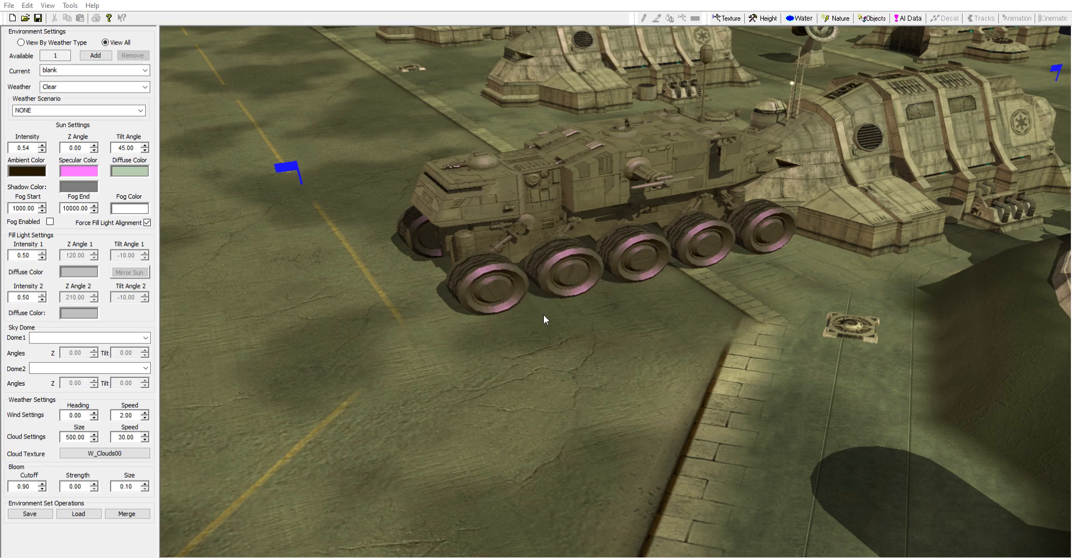
{"action": "left_click", "coordinate": [544, 340]}
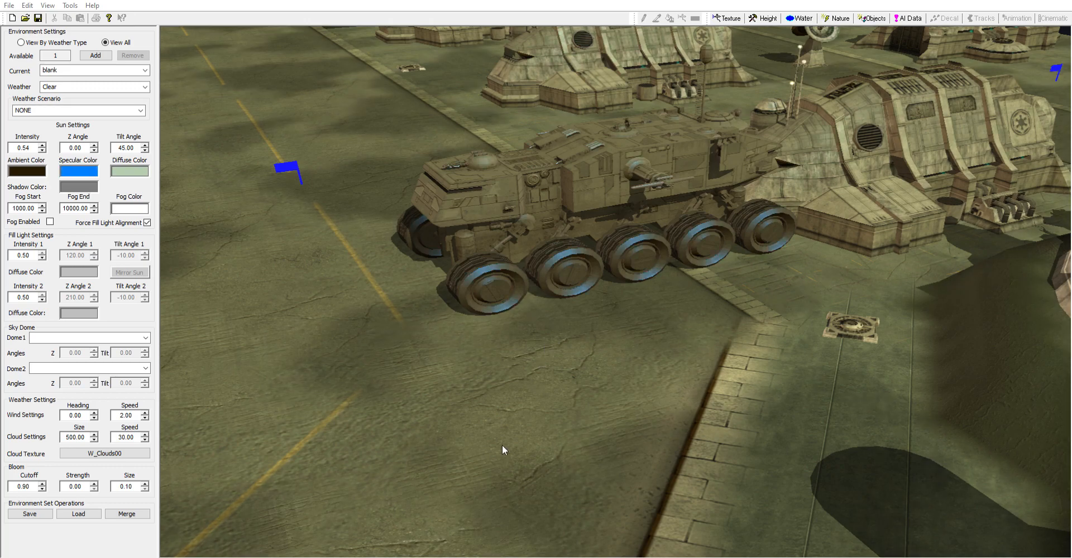
{"action": "middle_click_drag", "start_coordinate": [484, 480], "coordinate": [480, 342]}
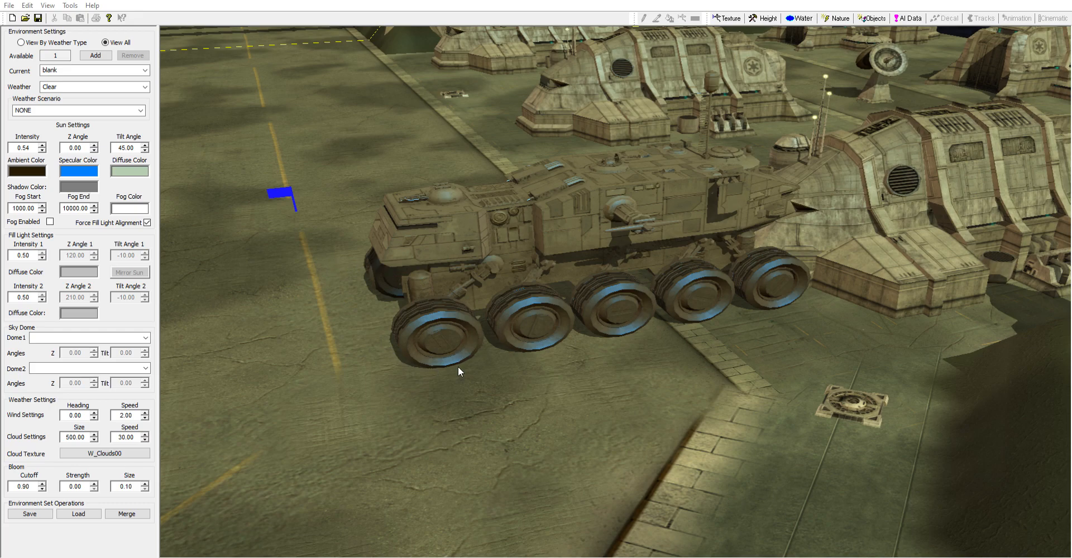
Rotate the sun's direction to a Z angle of 207
{"action": "middle_click_drag", "start_coordinate": [294, 421], "coordinate": [227, 232]}
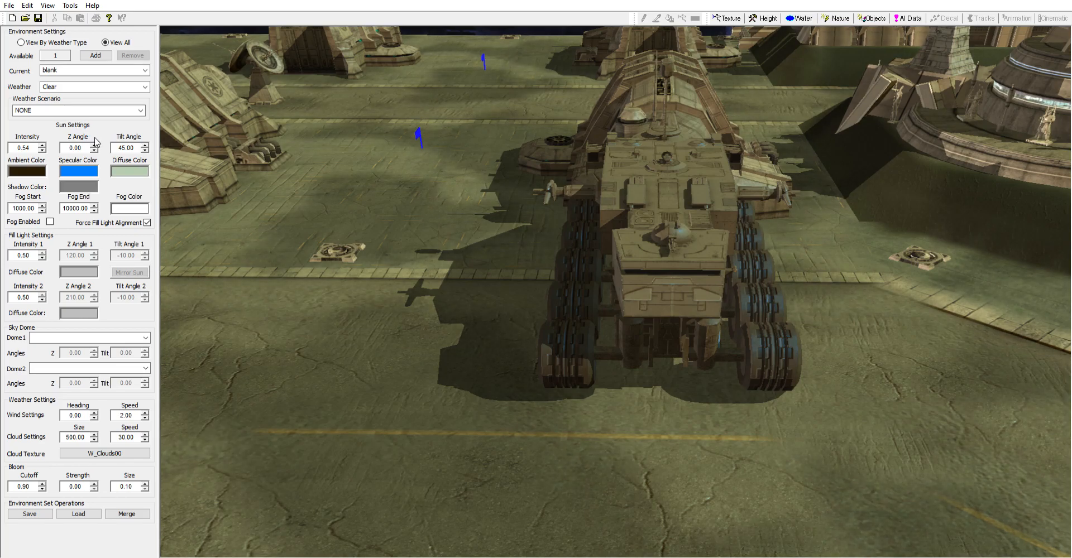
{"action": "left_click_drag", "start_coordinate": [94, 147], "coordinate": [115, 13]}
{"action": "left_click_drag", "start_coordinate": [124, 68], "coordinate": [111, 230]}
{"action": "middle_click_drag", "start_coordinate": [742, 256], "coordinate": [645, 238]}
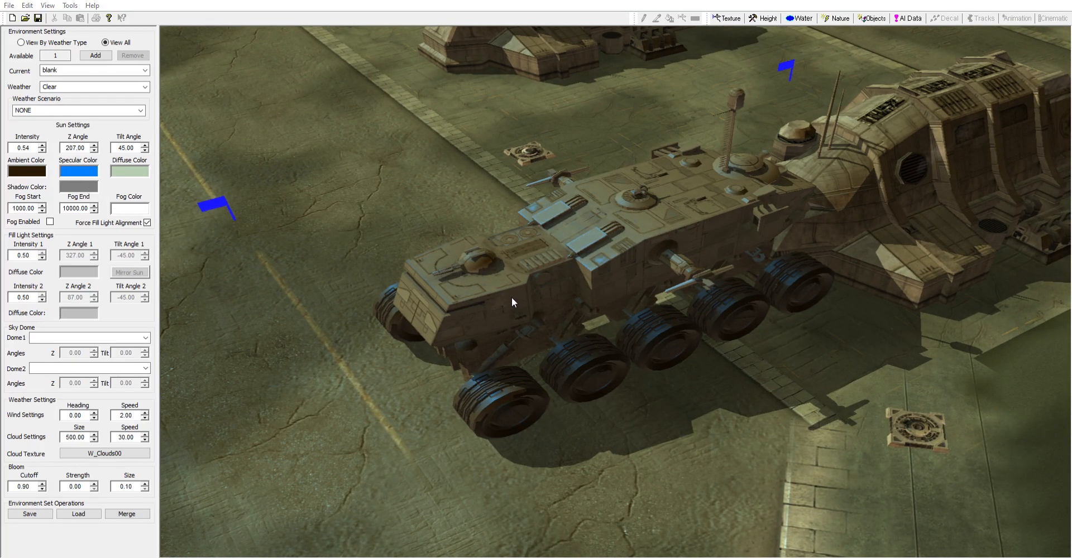
Try bright blue and magenta as the shadow color
{"action": "left_click", "coordinate": [377, 186]}
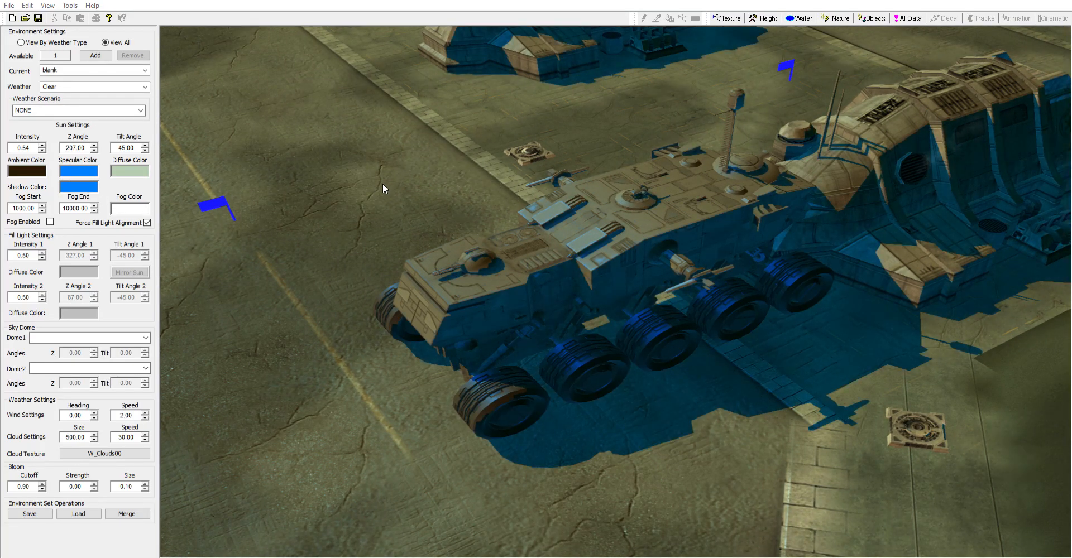
{"action": "left_click", "coordinate": [361, 219]}
{"action": "left_click", "coordinate": [409, 210]}
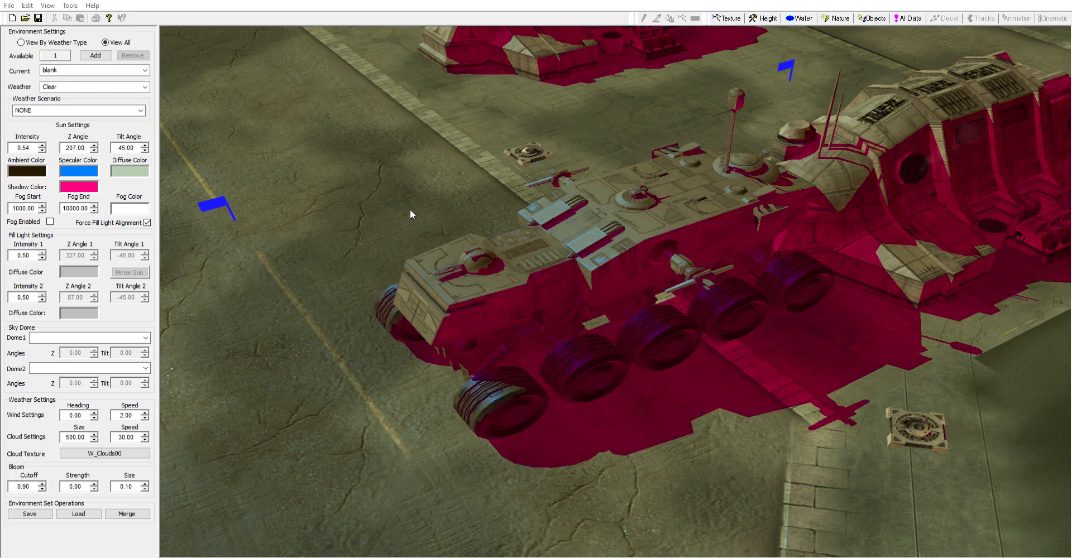
Set the shadow color to a dark, muted reddish brown
{"action": "left_click", "coordinate": [364, 246]}
{"action": "left_click", "coordinate": [484, 259]}
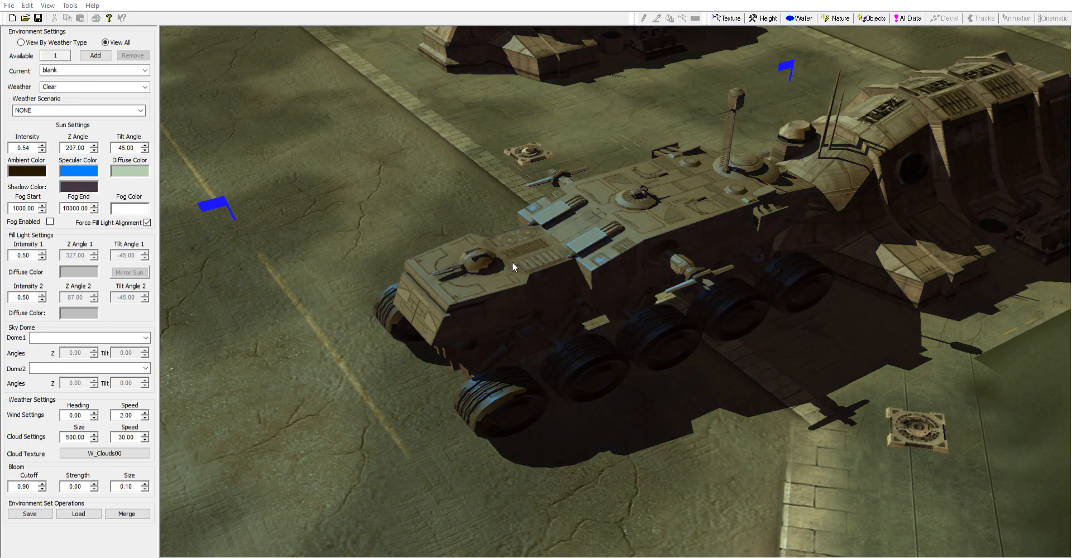
{"action": "left_click", "coordinate": [496, 260]}
{"action": "left_click", "coordinate": [427, 260]}
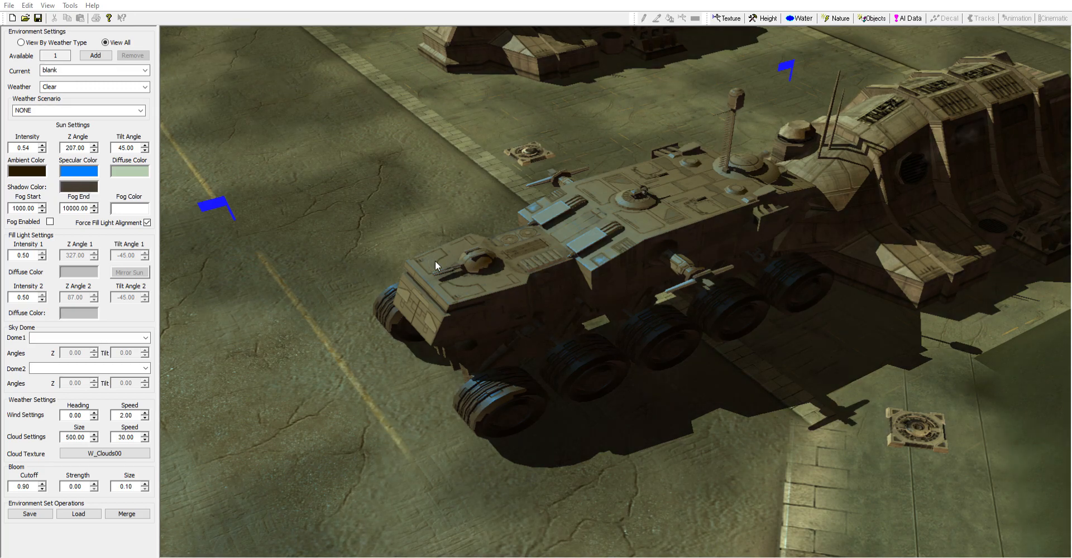
{"action": "left_click", "coordinate": [480, 260]}
{"action": "left_click", "coordinate": [514, 261]}
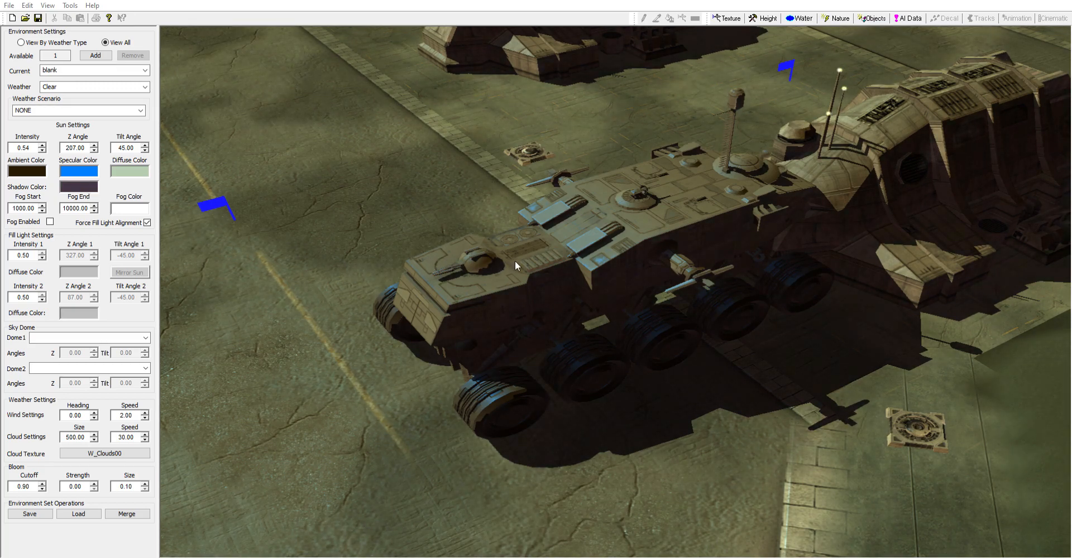
{"action": "left_click_drag", "start_coordinate": [514, 262], "coordinate": [431, 260]}
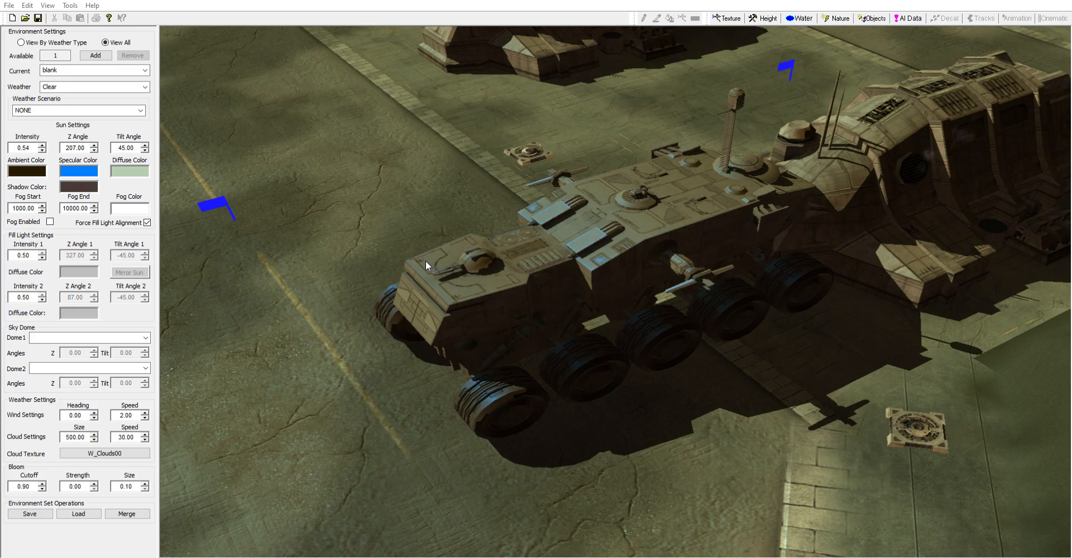
{"action": "mouse_move", "coordinate": [411, 321]}
{"action": "middle_mouse_down"}
{"action": "mouse_move", "coordinate": [411, 292]}
{"action": "mouse_move", "coordinate": [412, 328]}
{"action": "middle_mouse_up"}
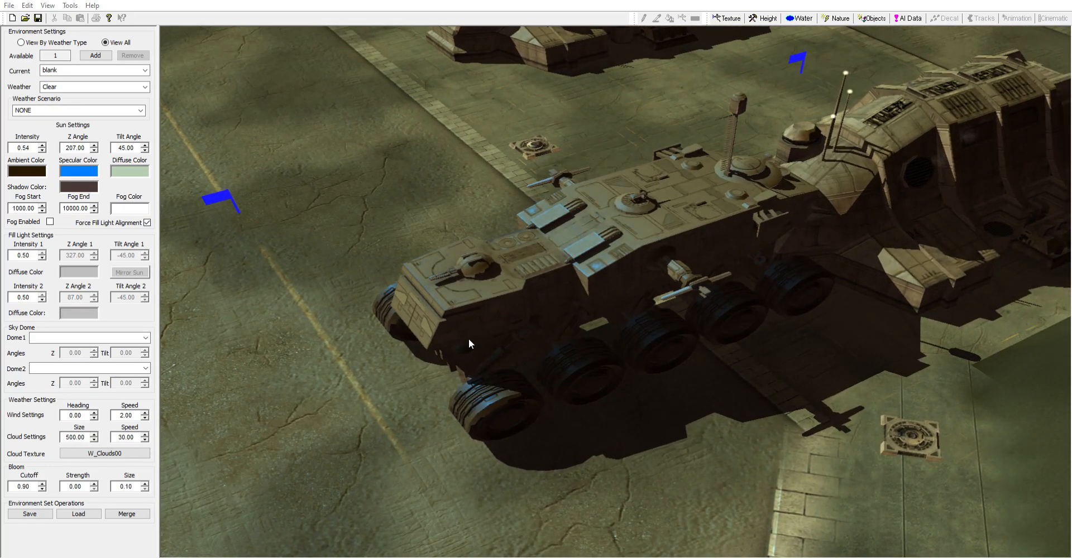
Enable fog and set its start distance to 0
{"action": "left_click", "coordinate": [49, 222]}
{"action": "middle_click_drag", "start_coordinate": [375, 249], "coordinate": [382, 192]}
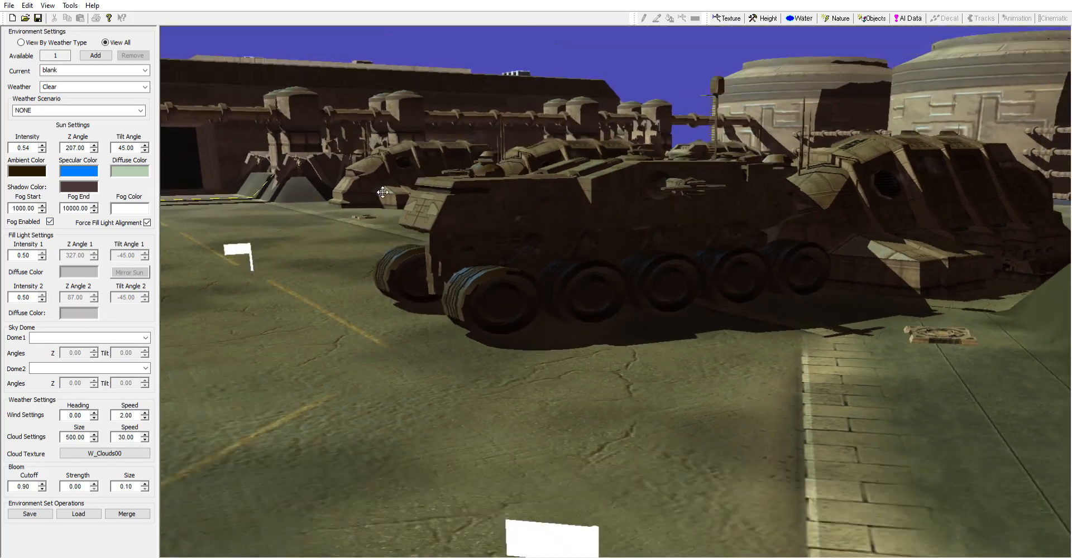
{"action": "scroll", "coordinate": [382, 192], "scroll_direction": "down", "scroll_amount": 15}
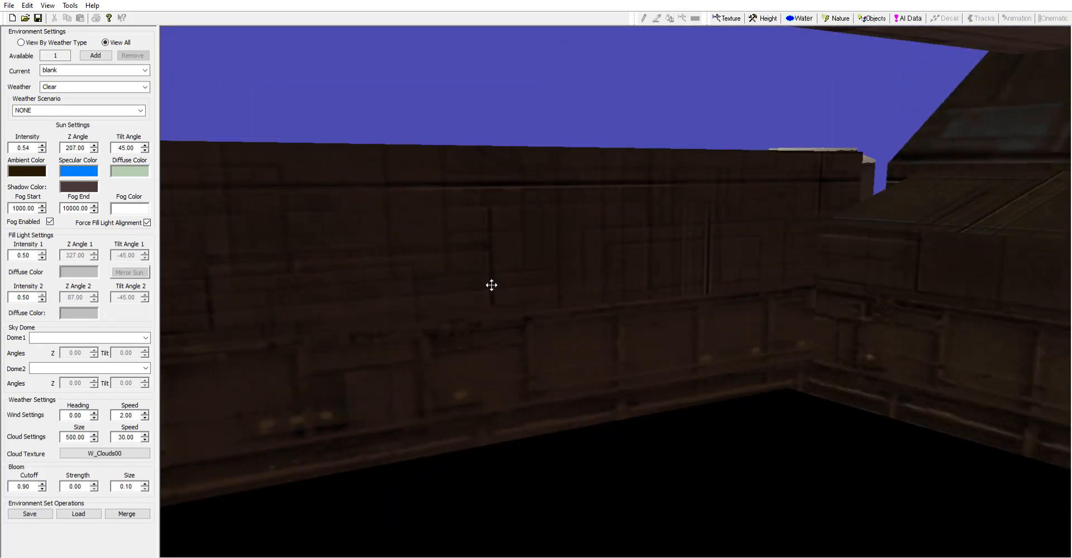
{"action": "scroll", "coordinate": [492, 285], "scroll_direction": "down", "scroll_amount": 15}
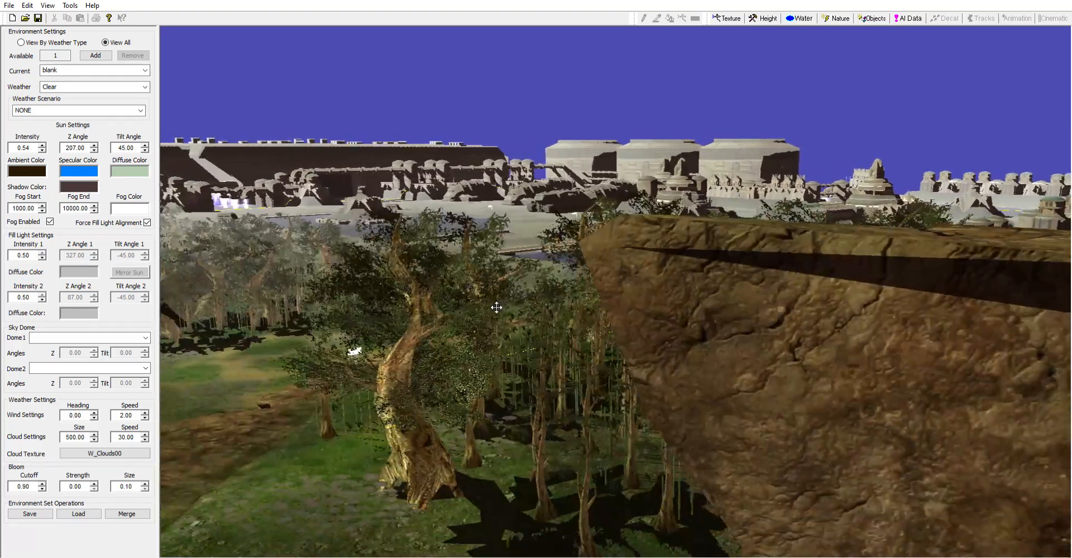
{"action": "right_click_drag", "start_coordinate": [496, 307], "coordinate": [471, 213]}
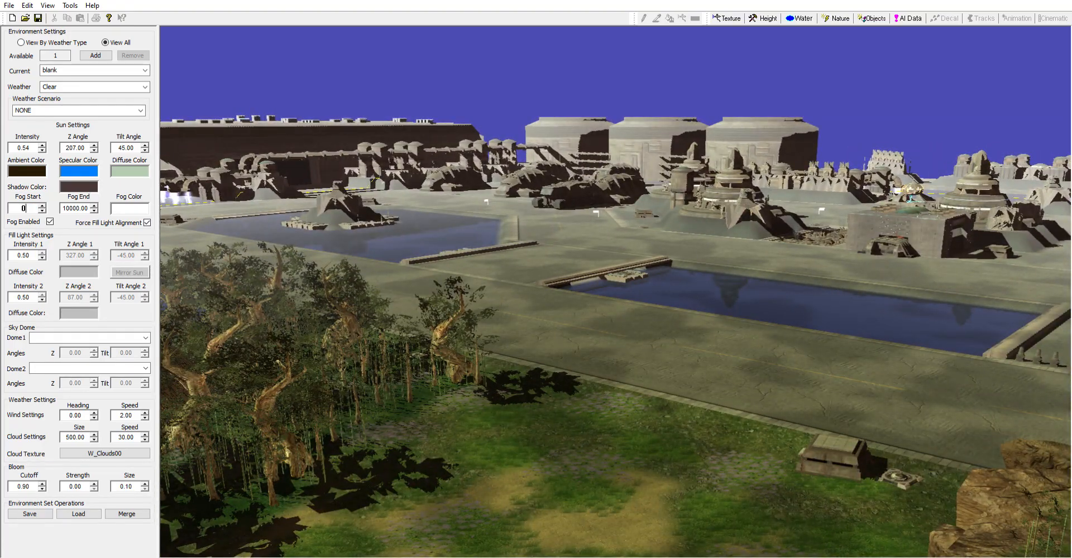
{"action": "key", "text": "Return"}
{"action": "mouse_move", "coordinate": [223, 229]}
{"action": "right_mouse_down"}
{"action": "mouse_move", "coordinate": [402, 380]}
{"action": "mouse_move", "coordinate": [428, 319]}
{"action": "mouse_move", "coordinate": [438, 328]}
{"action": "mouse_move", "coordinate": [460, 302]}
{"action": "right_mouse_up"}
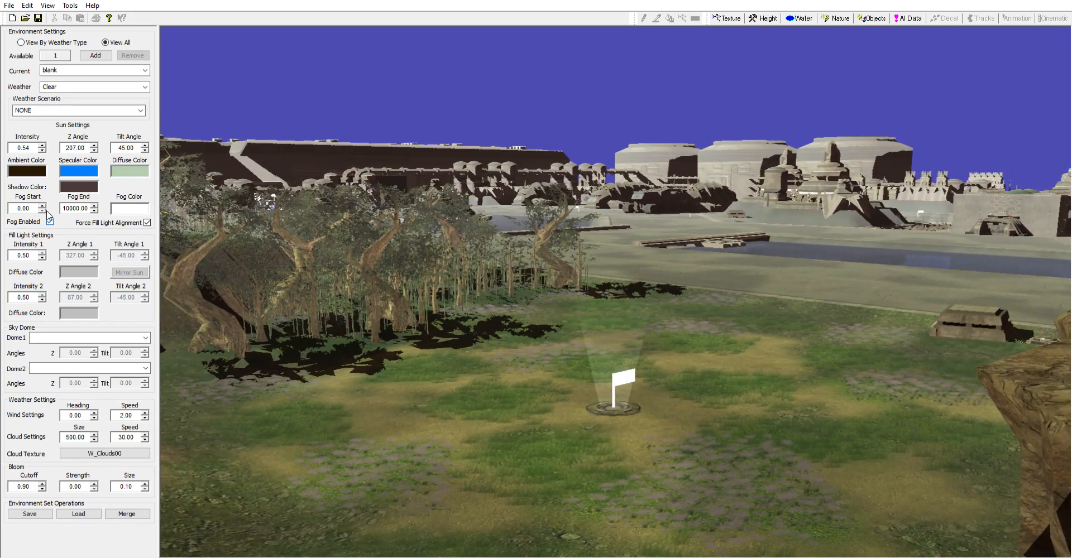
Turn the fog off and back on to compare the scene with and without it
{"action": "left_click", "coordinate": [50, 221]}
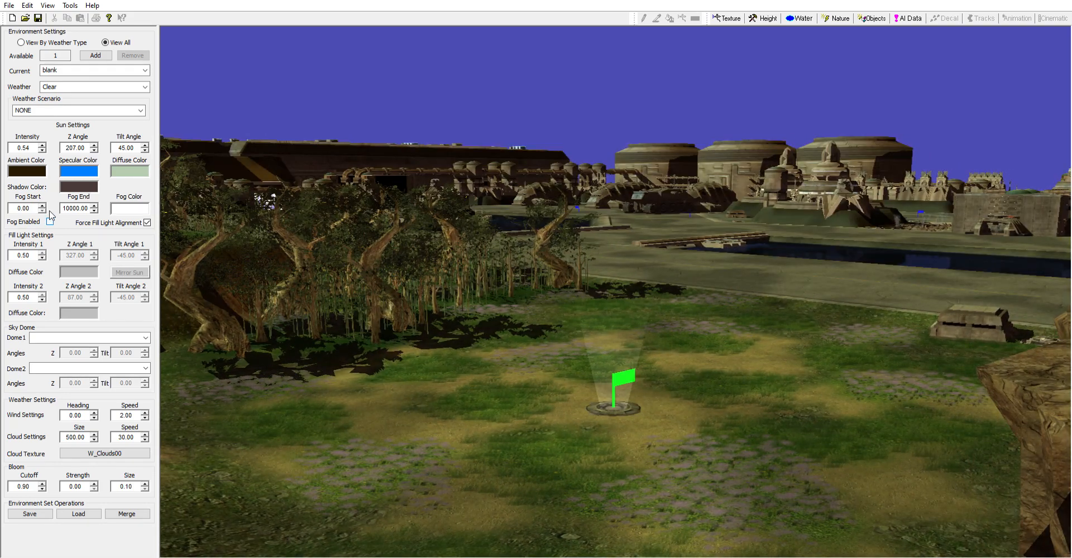
{"action": "left_click", "coordinate": [50, 222]}
Set the fog start distance to 9000
{"action": "double_click", "coordinate": [23, 208]}
{"action": "type", "text": "9"}
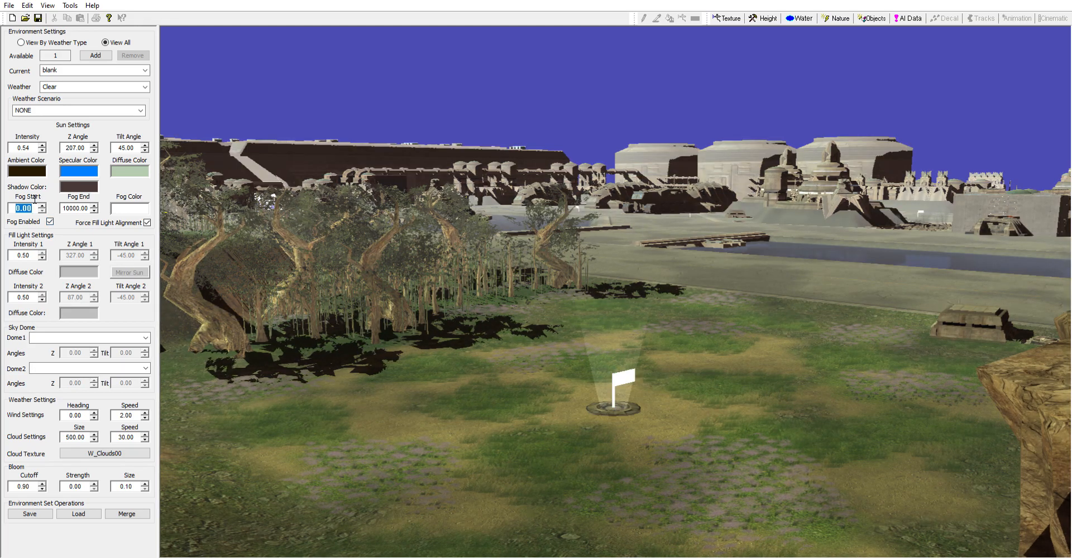
{"action": "type", "text": "000"}
{"action": "key", "text": "Return"}
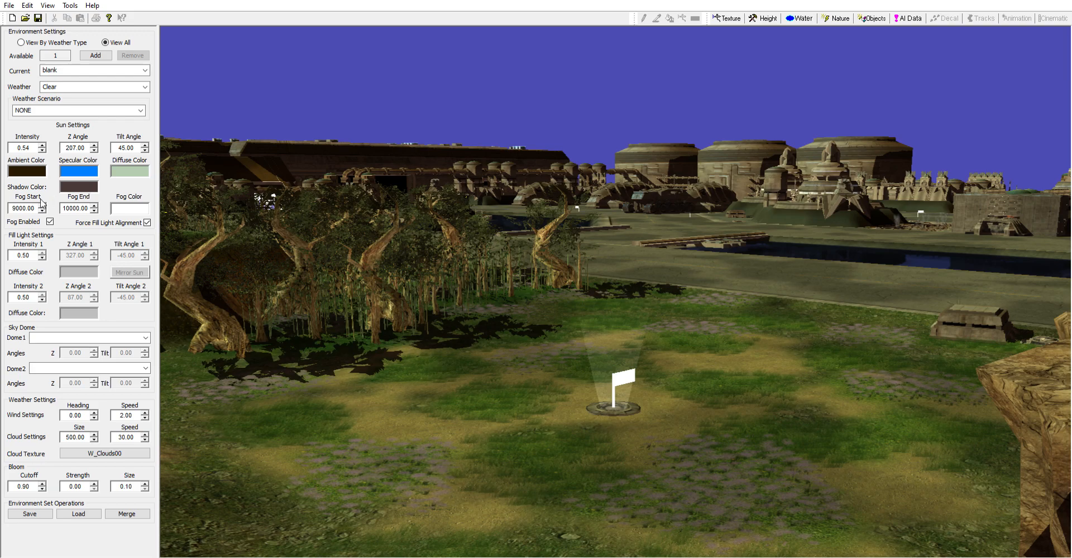
Set the fog start distance to 300 and the fog end distance to 3000
{"action": "double_click", "coordinate": [34, 205]}
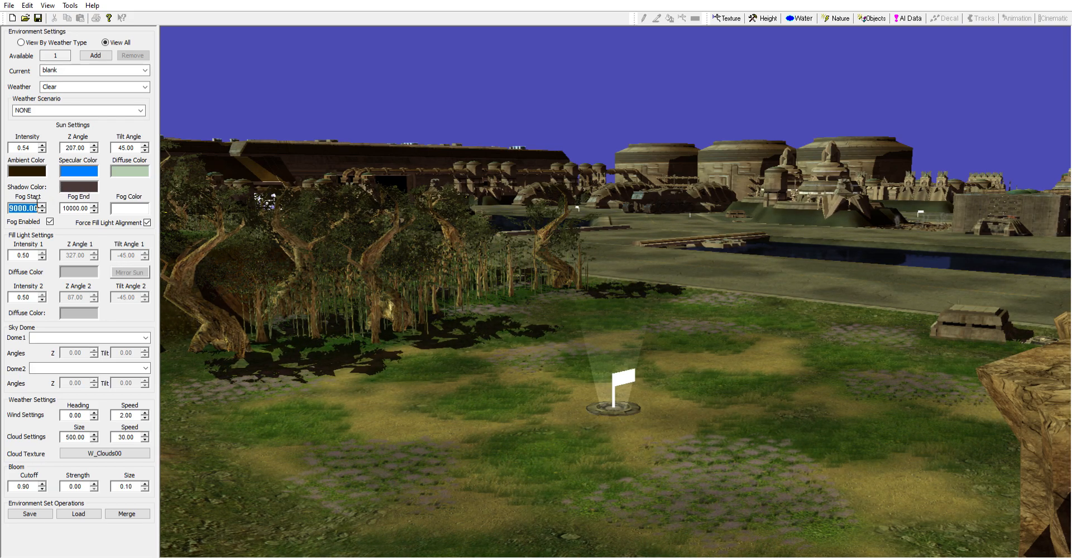
{"action": "type", "text": "30"}
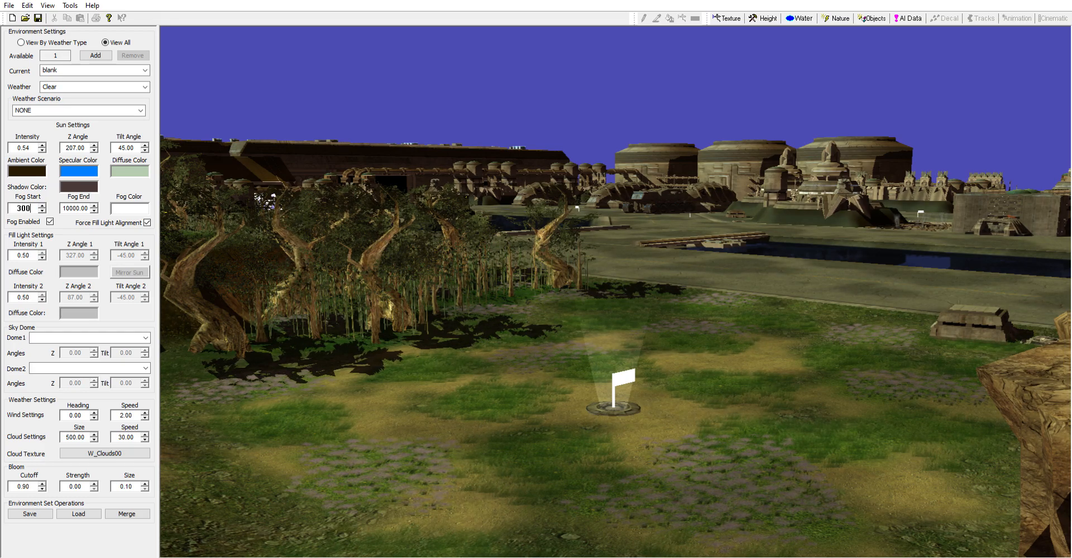
{"action": "type", "text": "0"}
{"action": "key", "text": "Return"}
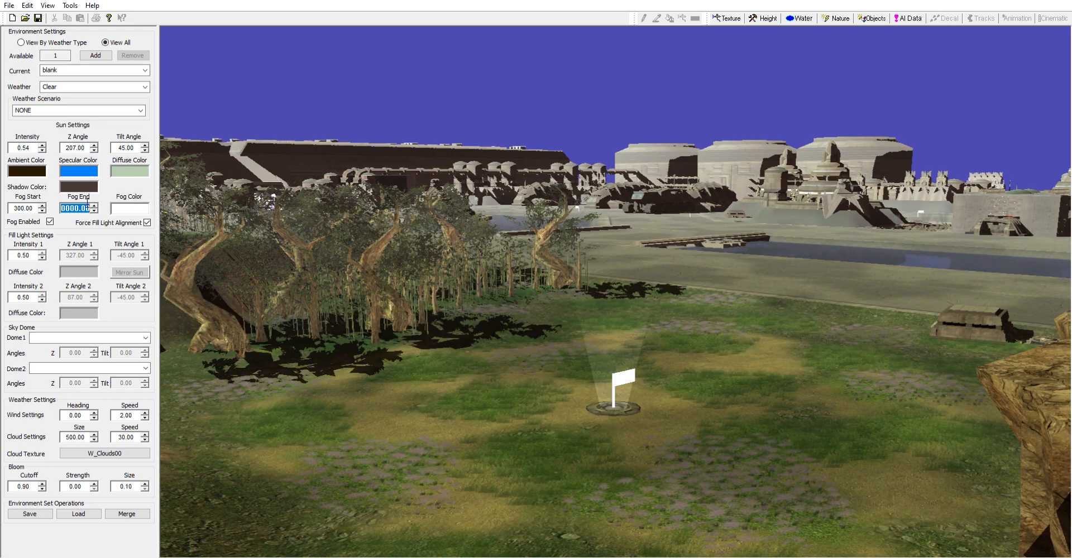
{"action": "type", "text": "3000"}
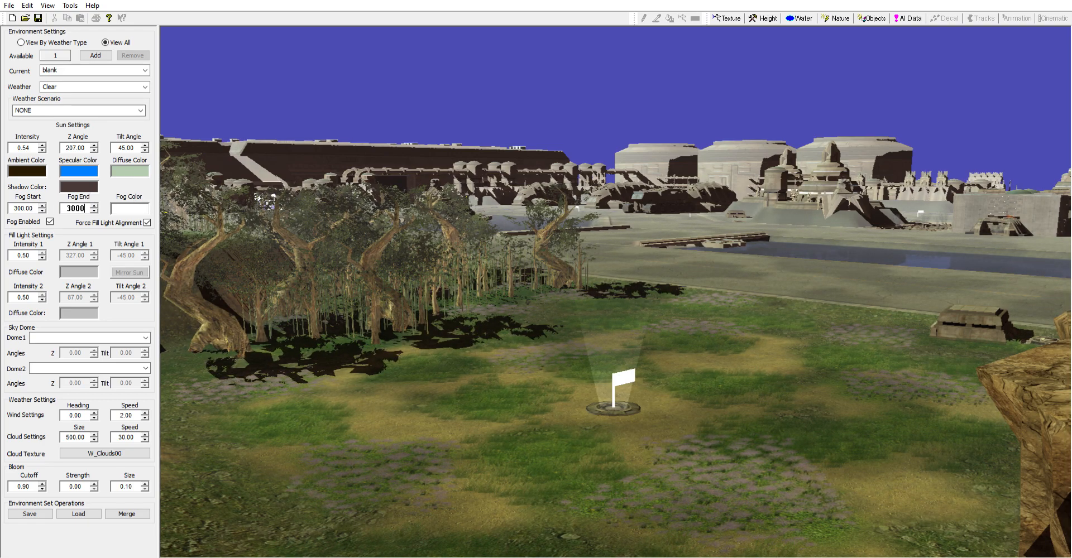
{"action": "key", "text": "Return"}
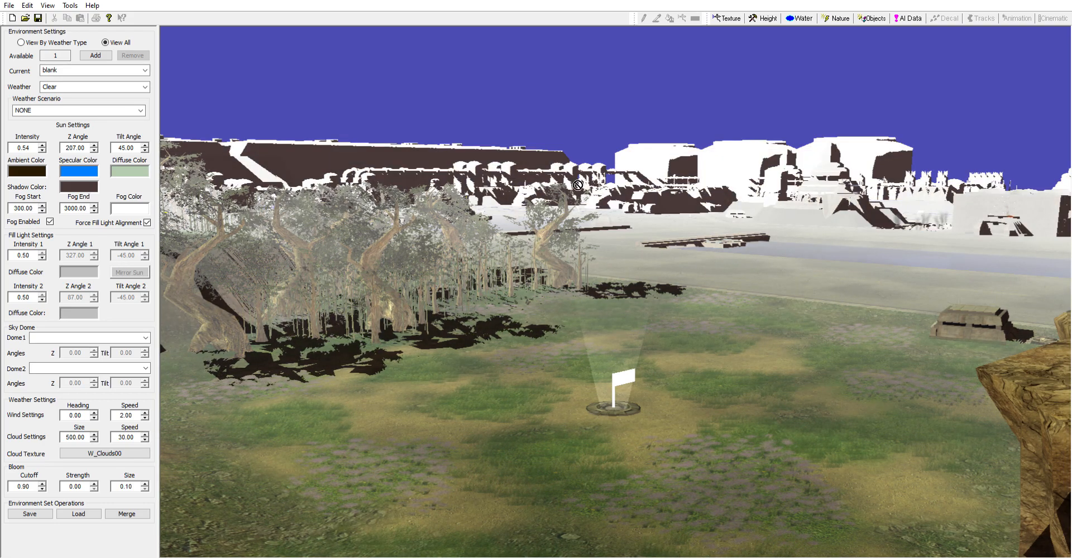
Set the weather to Rain with the RAIN_CONSTANT weather scenario
{"action": "right_click_drag", "start_coordinate": [608, 233], "coordinate": [818, 204]}
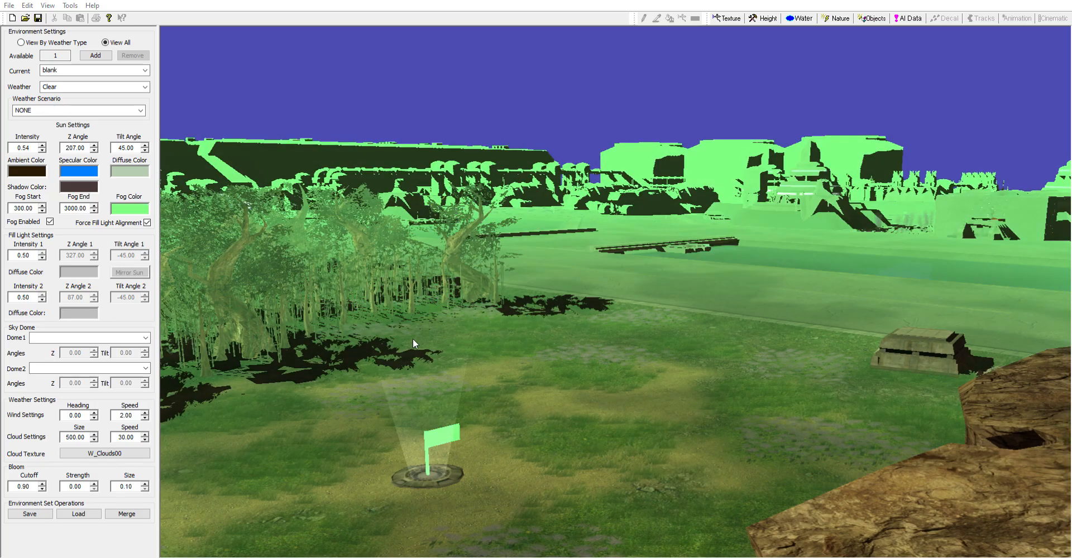
{"action": "right_click_drag", "start_coordinate": [592, 288], "coordinate": [527, 241]}
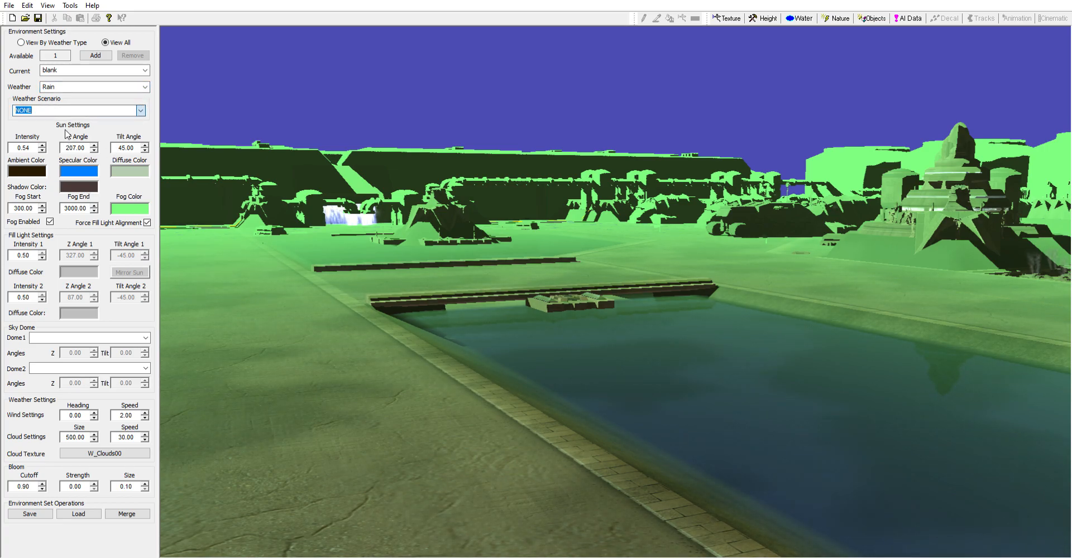
{"action": "key", "text": "Down"}
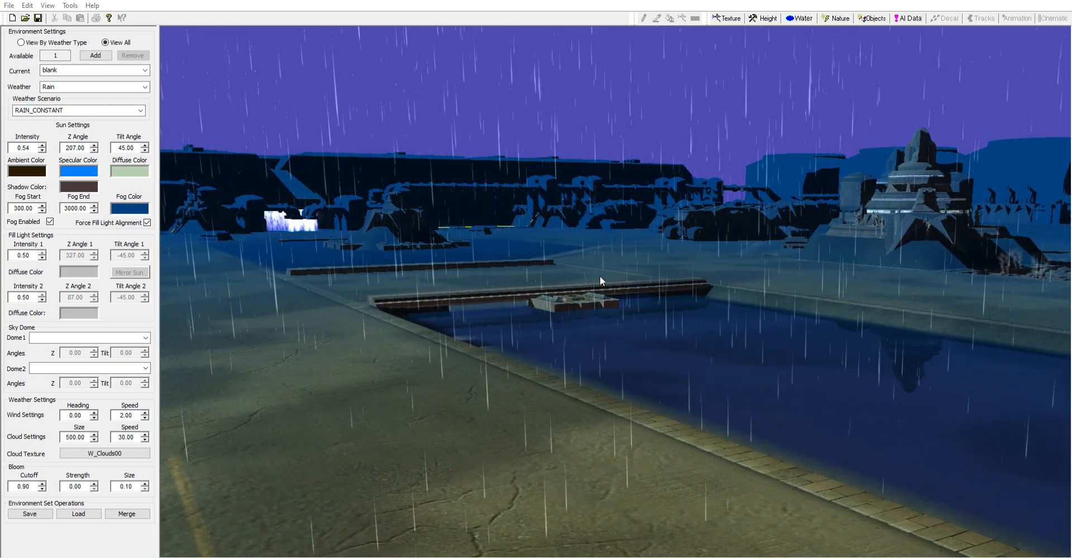
Set the fog color to a dark, muted slate blue and check it around the temple buildings
{"action": "left_click", "coordinate": [600, 277]}
{"action": "left_click", "coordinate": [441, 354]}
{"action": "middle_click_drag", "start_coordinate": [600, 322], "coordinate": [580, 313]}
{"action": "right_click_drag", "start_coordinate": [576, 279], "coordinate": [622, 220]}
{"action": "middle_click_drag", "start_coordinate": [622, 220], "coordinate": [570, 266]}
{"action": "right_click_drag", "start_coordinate": [570, 266], "coordinate": [577, 247]}
{"action": "middle_click_drag", "start_coordinate": [577, 246], "coordinate": [598, 217]}
Set the fog start distance to 1000 and the fog end distance to 4000
{"action": "double_click", "coordinate": [23, 208]}
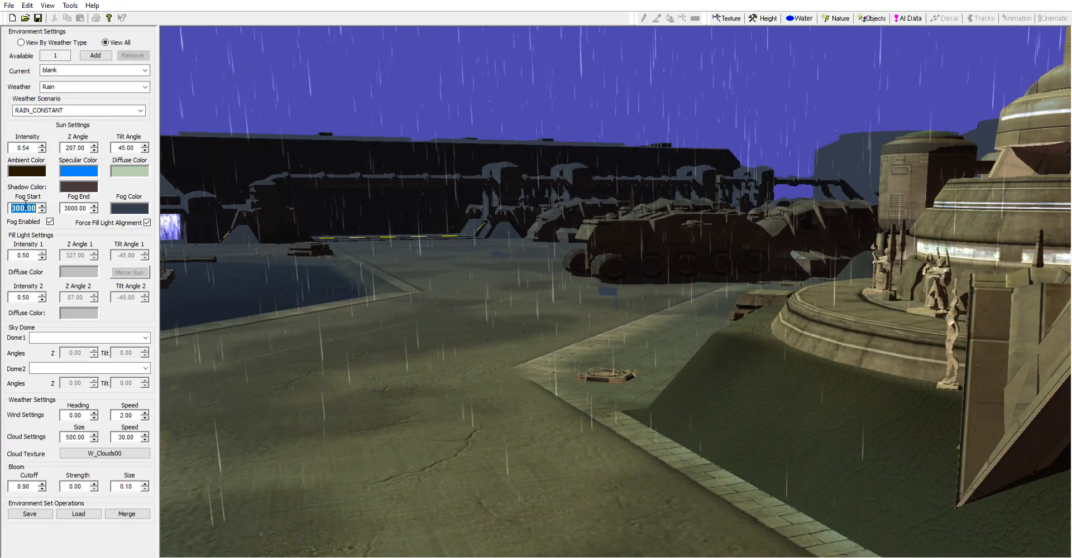
{"action": "type", "text": "1000"}
{"action": "key", "text": "Return"}
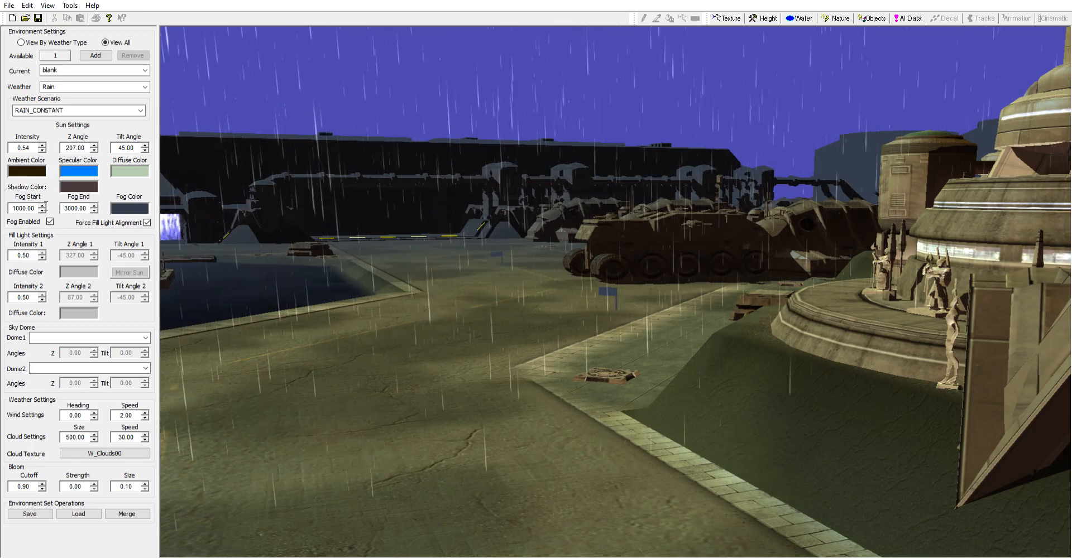
{"action": "double_click", "coordinate": [87, 208]}
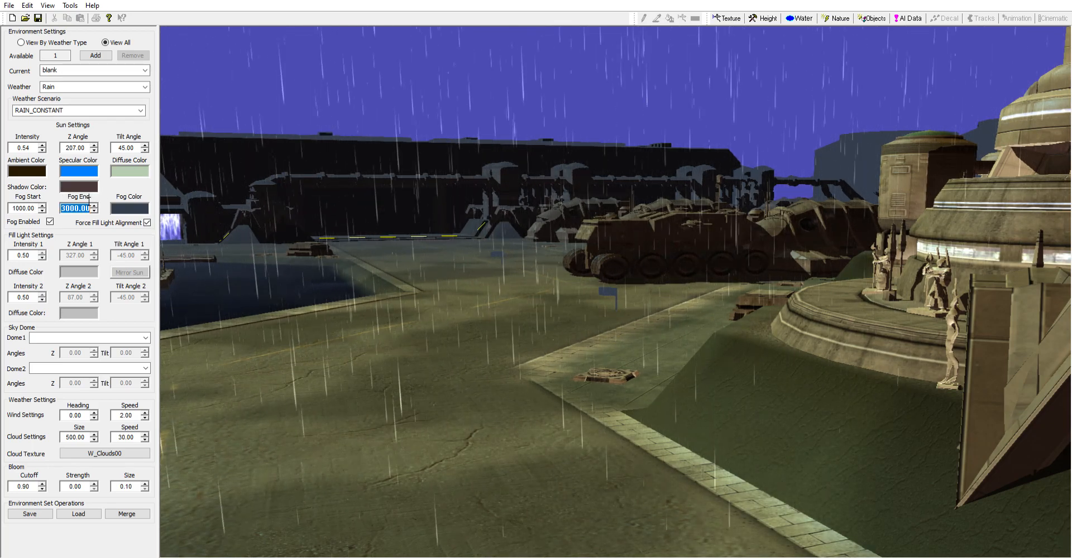
{"action": "type", "text": "4000"}
{"action": "key", "text": "Return"}
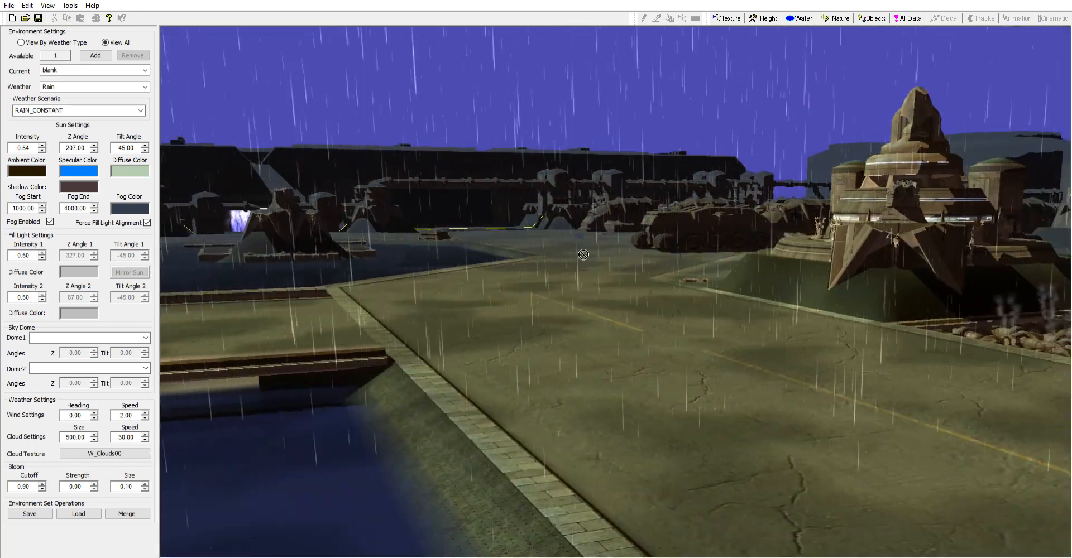
Examine how the fog affects the distant buildings across the rainy scene
{"action": "right_click_drag", "start_coordinate": [617, 213], "coordinate": [577, 290]}
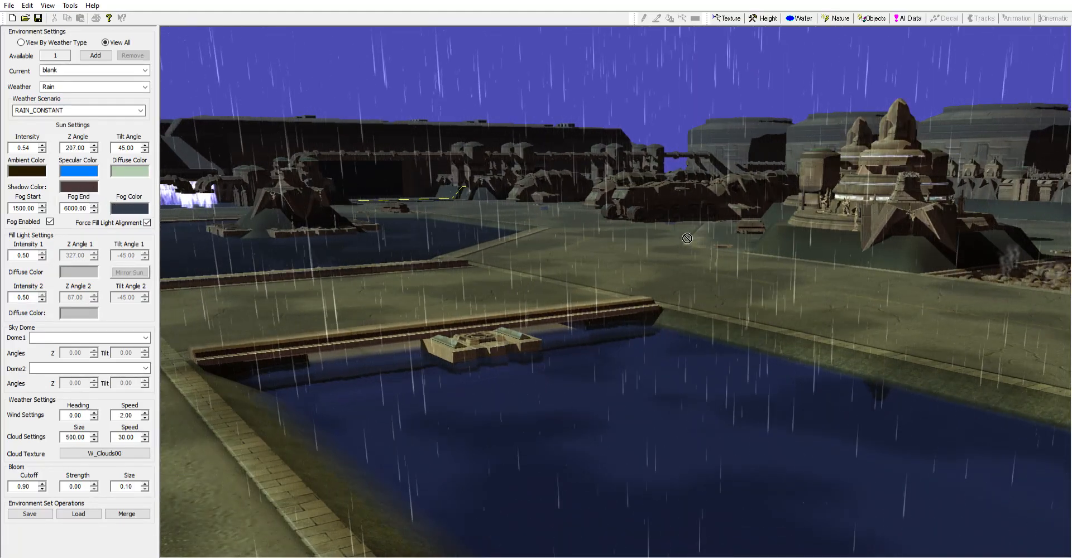
{"action": "middle_click_drag", "start_coordinate": [651, 239], "coordinate": [704, 240]}
{"action": "right_click_drag", "start_coordinate": [704, 239], "coordinate": [646, 246]}
{"action": "middle_click_drag", "start_coordinate": [646, 247], "coordinate": [638, 246]}
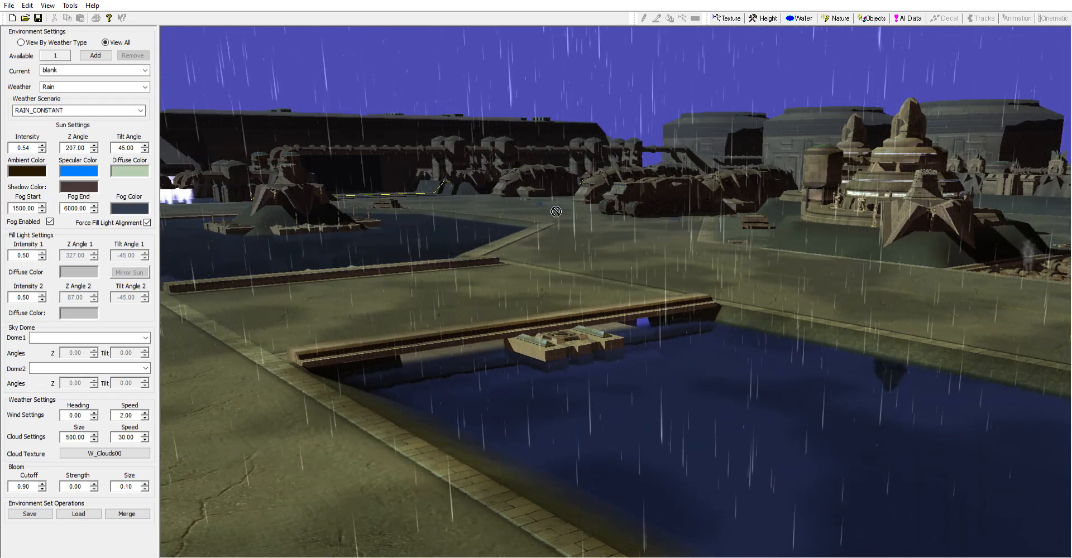
{"action": "middle_click_drag", "start_coordinate": [357, 234], "coordinate": [324, 246]}
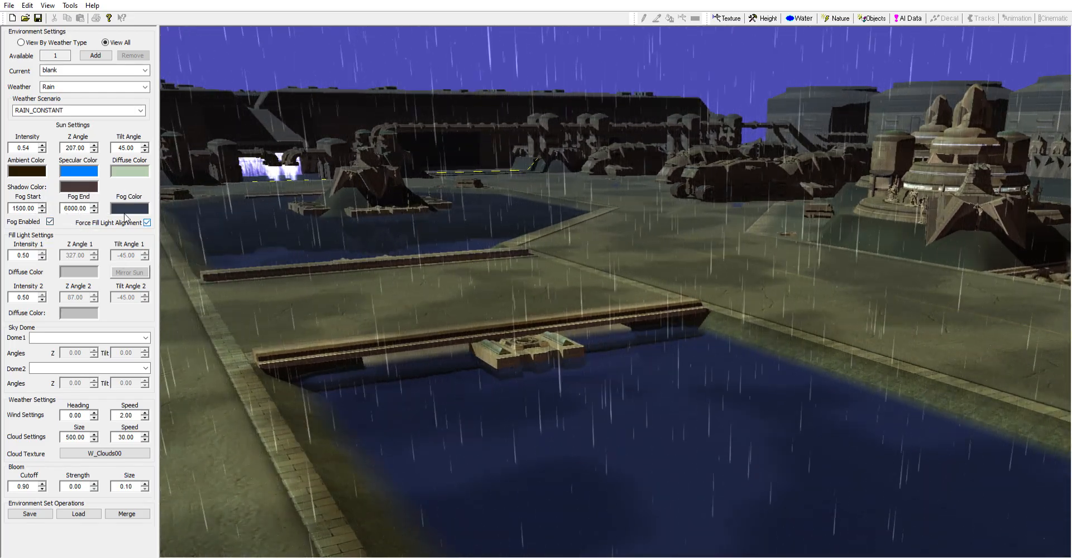
{"action": "left_click", "coordinate": [147, 222]}
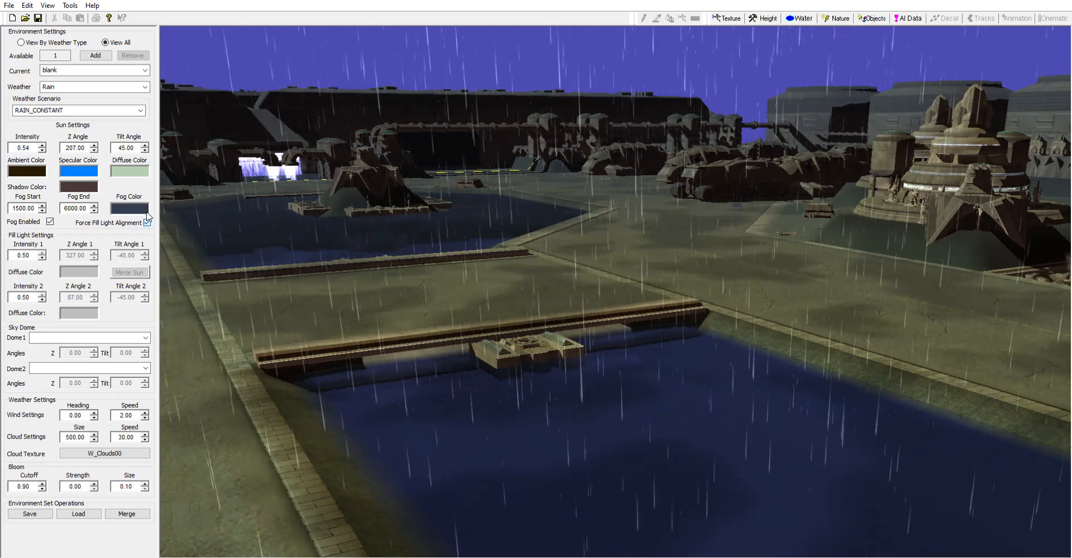
{"action": "middle_click_drag", "start_coordinate": [410, 260], "coordinate": [480, 240]}
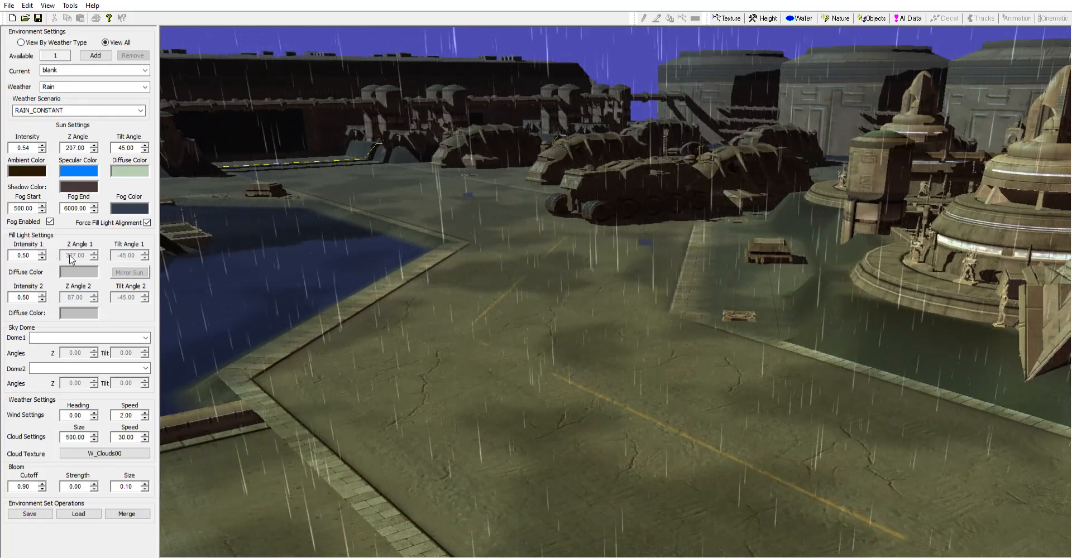
Set the diffuse color of the first fill light to magenta
{"action": "middle_click_drag", "start_coordinate": [489, 344], "coordinate": [600, 345]}
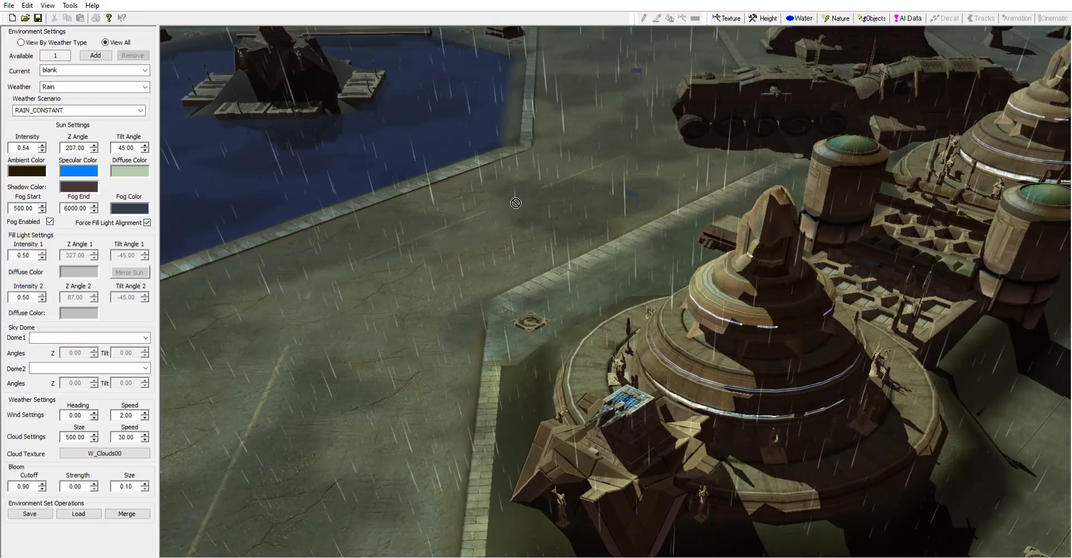
{"action": "right_click_drag", "start_coordinate": [536, 313], "coordinate": [603, 358]}
{"action": "scroll", "coordinate": [603, 357], "scroll_direction": "up", "scroll_amount": 3}
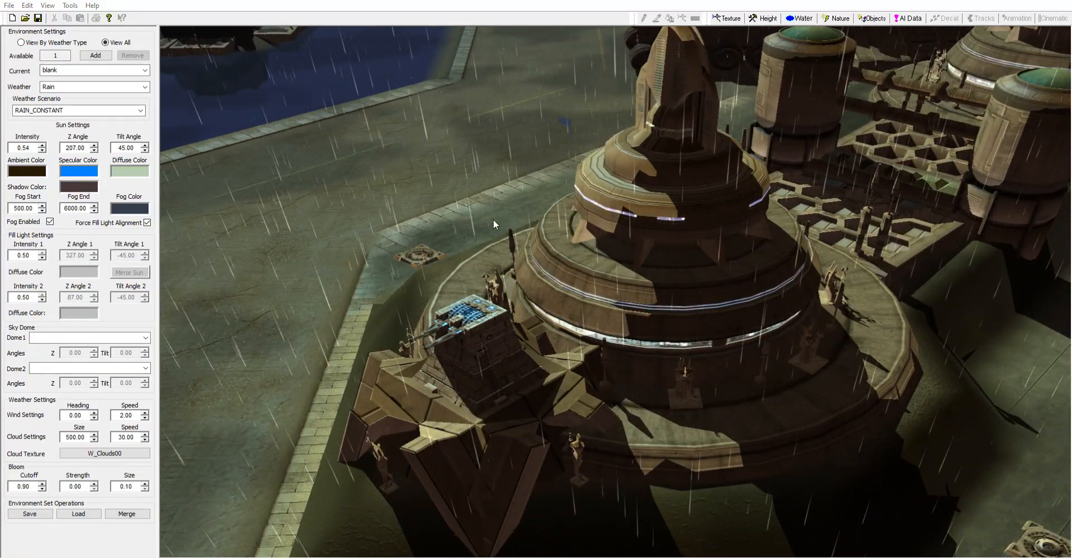
{"action": "left_click", "coordinate": [520, 225]}
{"action": "left_click", "coordinate": [426, 342]}
{"action": "middle_click_drag", "start_coordinate": [492, 313], "coordinate": [397, 218]}
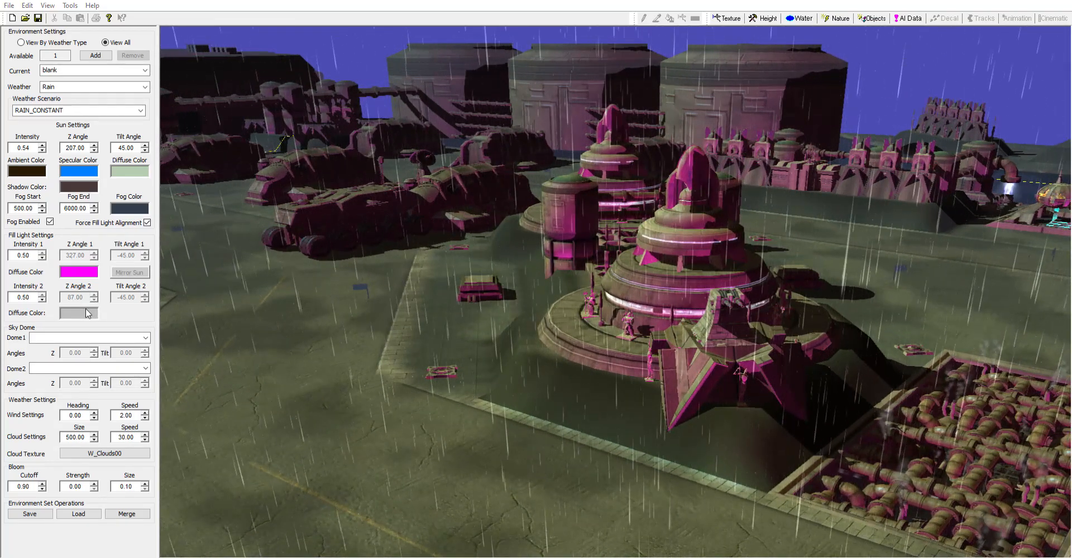
Try blue and red as the second fill light's diffuse color, and settle on orange
{"action": "left_click", "coordinate": [423, 357]}
{"action": "middle_click_drag", "start_coordinate": [438, 347], "coordinate": [649, 295]}
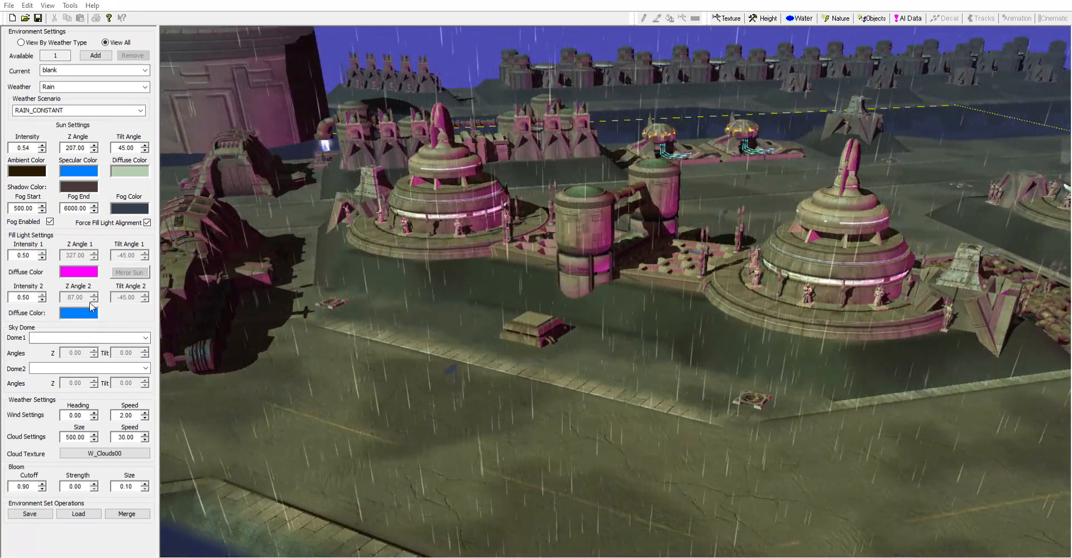
{"action": "left_click", "coordinate": [424, 245]}
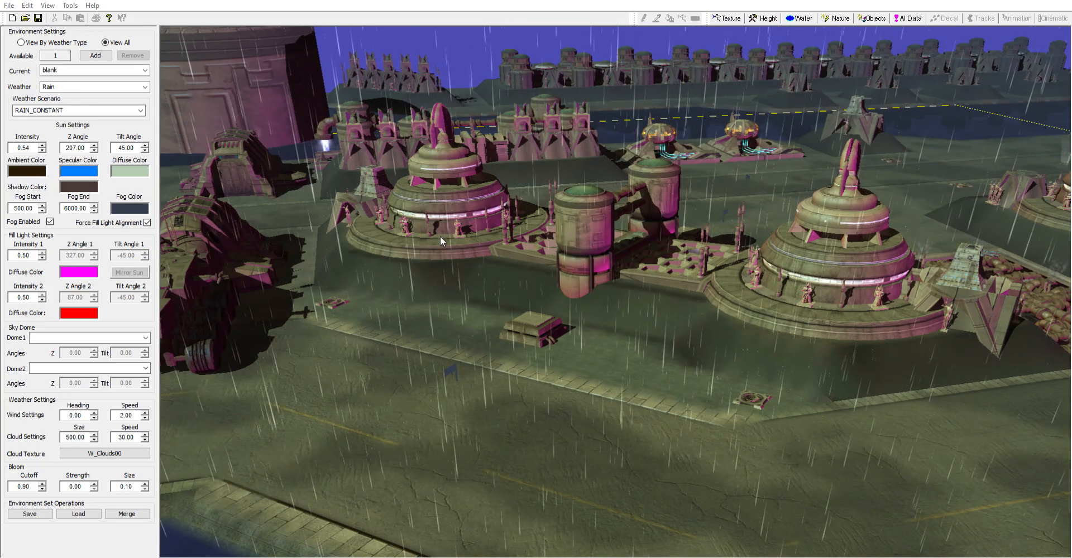
{"action": "left_click", "coordinate": [436, 249]}
{"action": "middle_click_drag", "start_coordinate": [642, 226], "coordinate": [312, 254]}
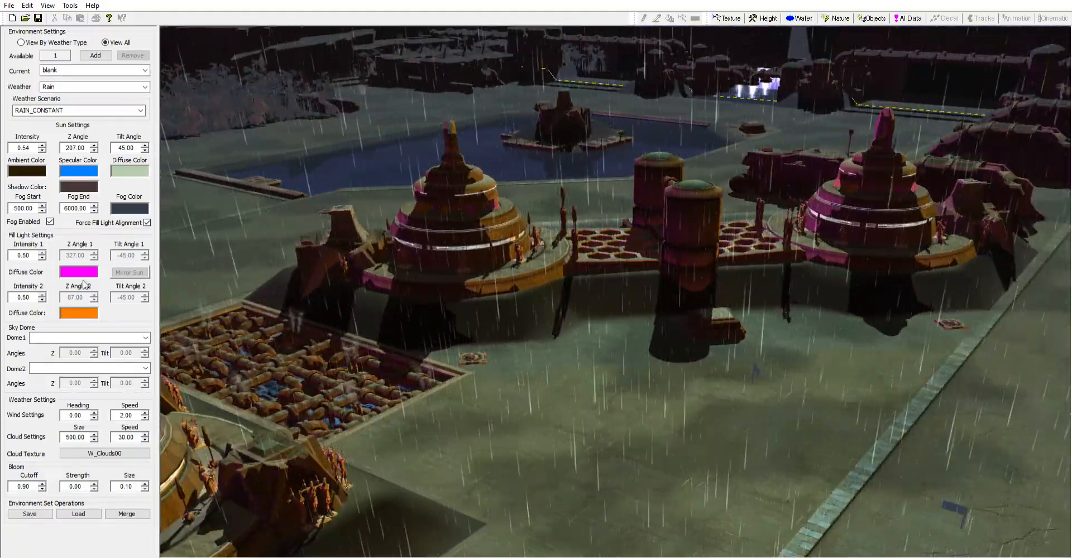
Lower the first fill light's intensity to 0.34 and the second one's to 0.35
{"action": "left_click", "coordinate": [42, 258]}
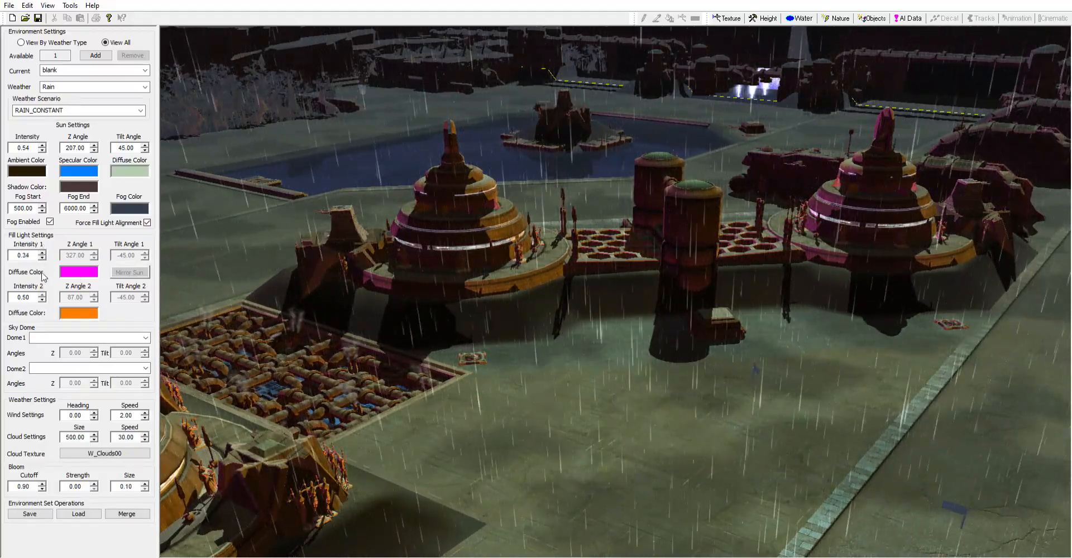
{"action": "left_click", "coordinate": [42, 299]}
{"action": "left_click_drag", "start_coordinate": [44, 297], "coordinate": [43, 300]}
{"action": "middle_click_drag", "start_coordinate": [195, 248], "coordinate": [761, 206]}
{"action": "scroll", "coordinate": [486, 221], "scroll_direction": "up", "scroll_amount": 3}
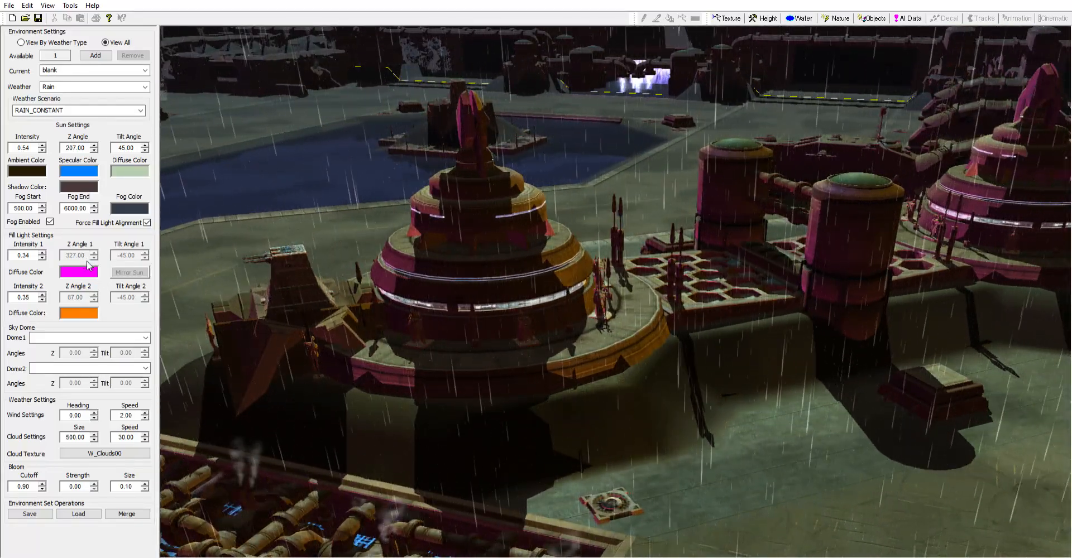
Set the sun's specular color to black and inspect its effect on a building roof up close
{"action": "middle_click_drag", "start_coordinate": [447, 302], "coordinate": [520, 391]}
{"action": "scroll", "coordinate": [534, 426], "scroll_direction": "up", "scroll_amount": 5}
{"action": "scroll", "coordinate": [594, 344], "scroll_direction": "down", "scroll_amount": 3}
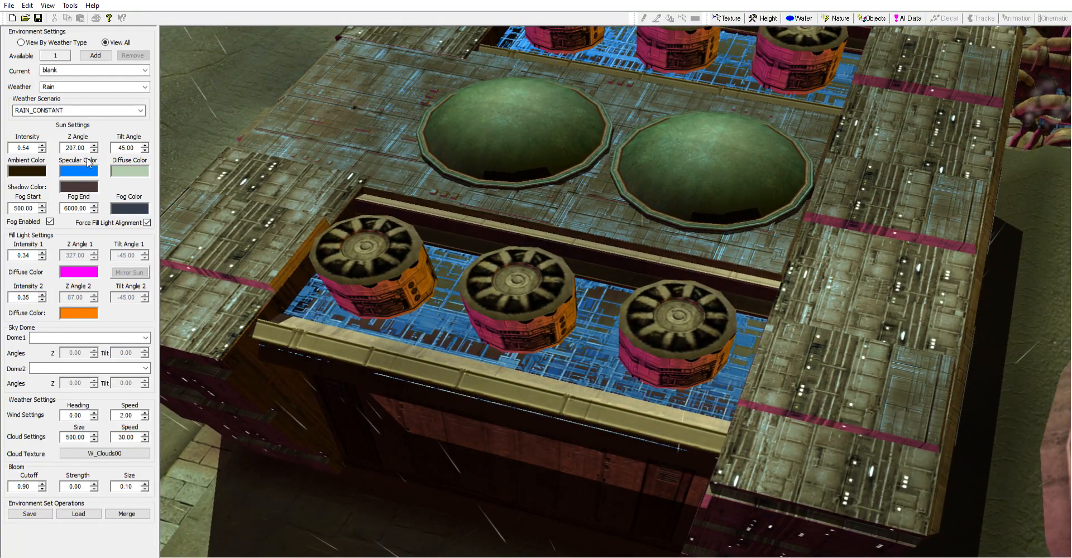
{"action": "left_click", "coordinate": [479, 211]}
{"action": "left_click", "coordinate": [459, 209]}
{"action": "left_click", "coordinate": [443, 210]}
{"action": "left_click", "coordinate": [427, 211]}
{"action": "left_click", "coordinate": [422, 258]}
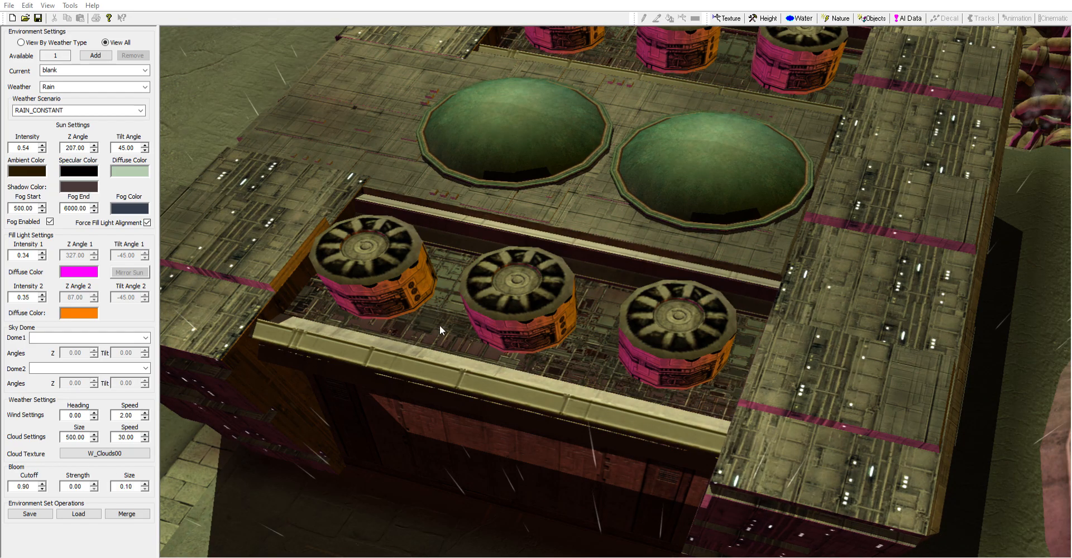
{"action": "middle_click_drag", "start_coordinate": [512, 353], "coordinate": [311, 244]}
{"action": "scroll", "coordinate": [562, 296], "scroll_direction": "up", "scroll_amount": 3}
{"action": "scroll", "coordinate": [562, 296], "scroll_direction": "down", "scroll_amount": 6}
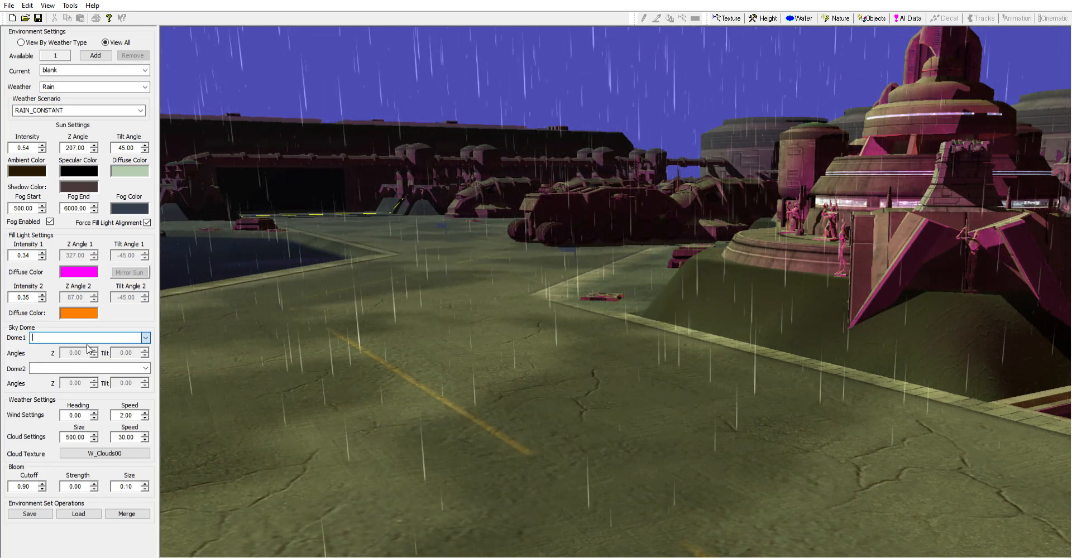
Try BESPIN_CLOUDS as the first sky dome, and settle on TR_NIGHT_LRG
{"action": "left_click", "coordinate": [146, 337]}
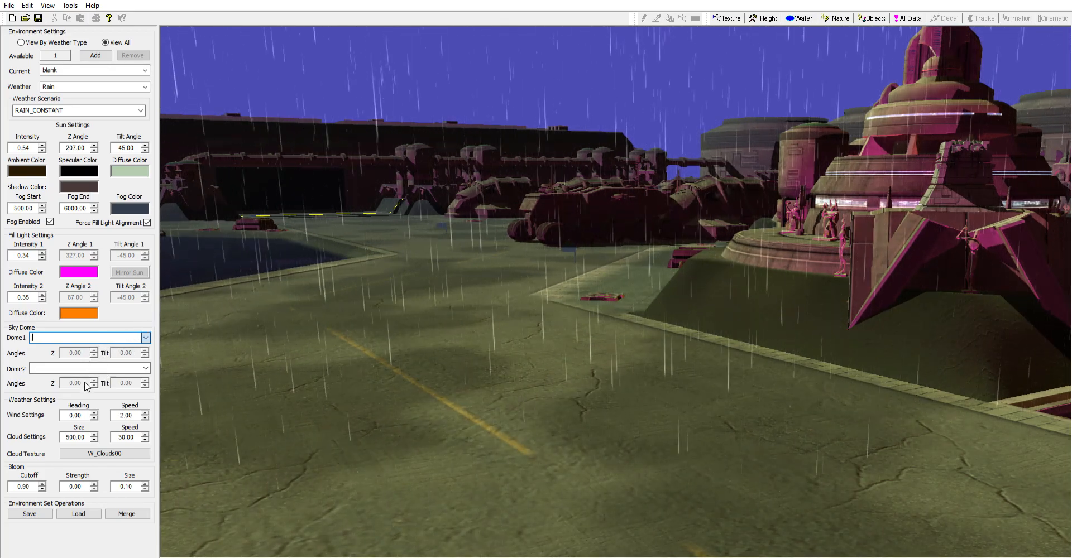
{"action": "left_click", "coordinate": [83, 386]}
{"action": "middle_click_drag", "start_coordinate": [415, 301], "coordinate": [451, 320]}
{"action": "left_click", "coordinate": [147, 337]}
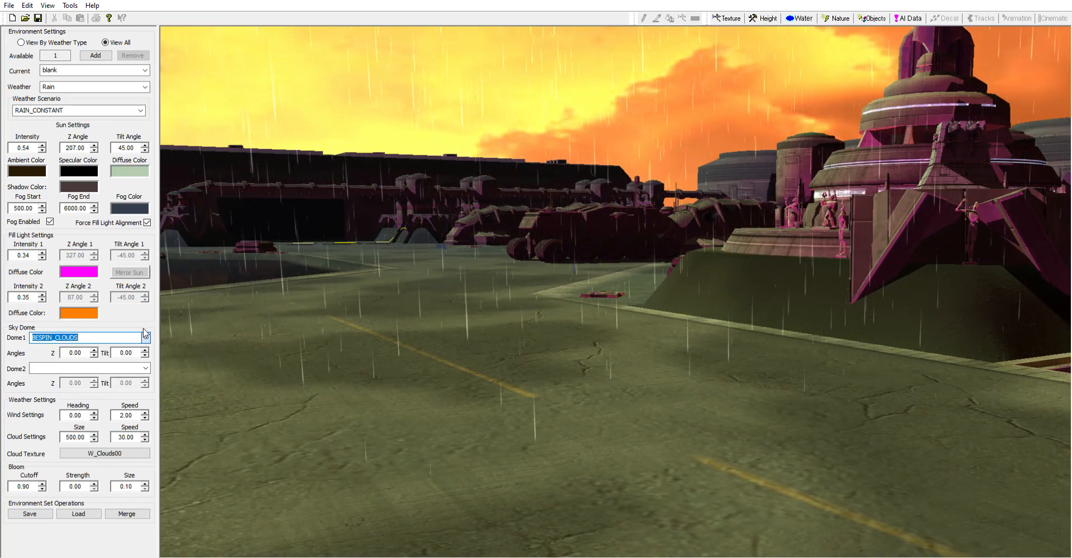
{"action": "left_click", "coordinate": [78, 379]}
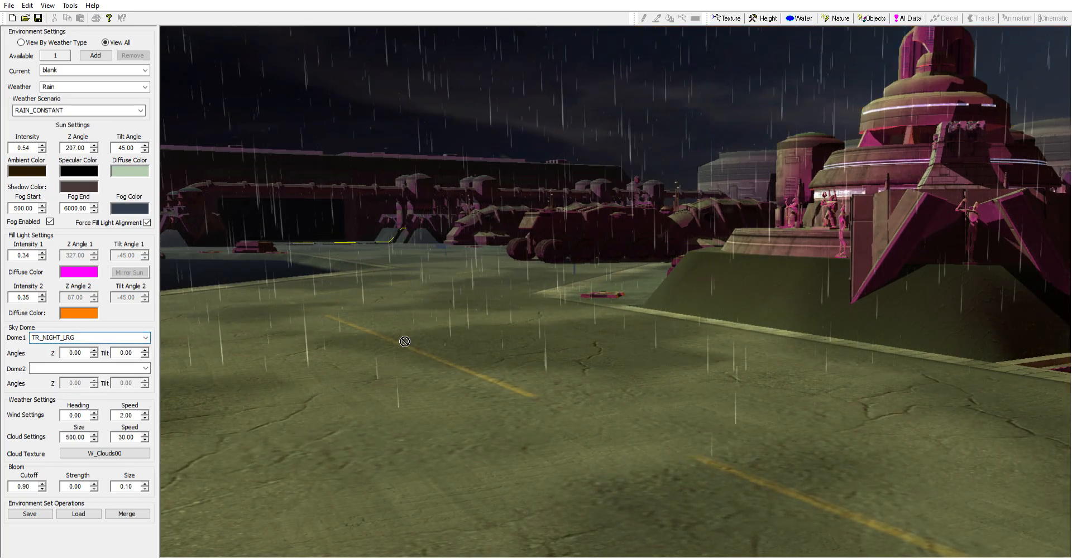
Look over the rainy map from several angles to judge the night sky dome with the lighting and fog
{"action": "middle_click_drag", "start_coordinate": [392, 337], "coordinate": [536, 355]}
{"action": "scroll", "coordinate": [536, 355], "scroll_direction": "down", "scroll_amount": 5}
{"action": "right_click_drag", "start_coordinate": [536, 355], "coordinate": [495, 362]}
{"action": "middle_click_drag", "start_coordinate": [495, 361], "coordinate": [413, 319]}
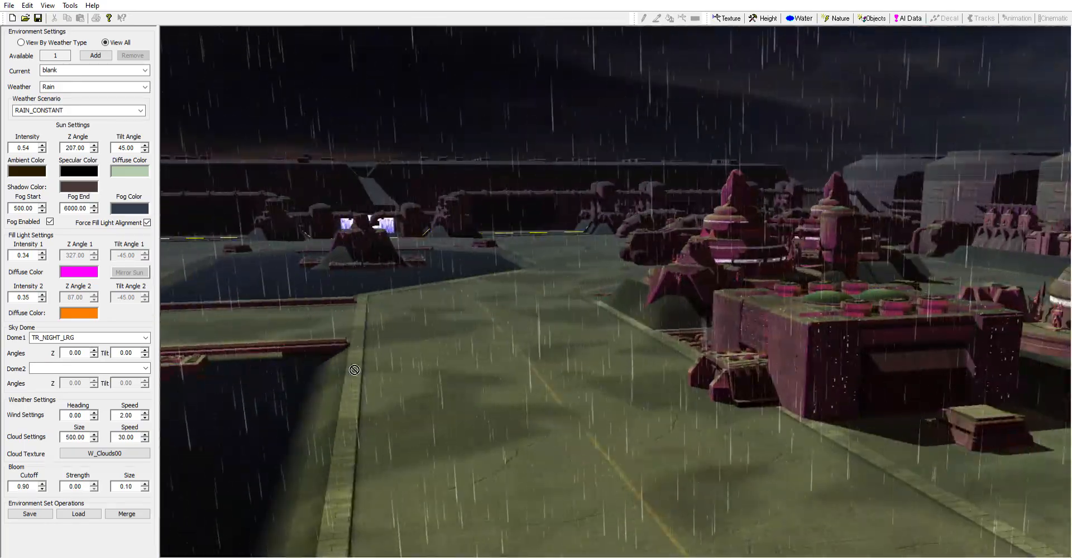
{"action": "right_click_drag", "start_coordinate": [413, 318], "coordinate": [400, 290]}
{"action": "middle_click_drag", "start_coordinate": [400, 289], "coordinate": [622, 299]}
{"action": "mouse_move", "coordinate": [622, 300]}
{"action": "right_mouse_down"}
{"action": "mouse_move", "coordinate": [634, 297]}
{"action": "mouse_move", "coordinate": [613, 290]}
{"action": "right_mouse_up"}
{"action": "middle_click_drag", "start_coordinate": [613, 290], "coordinate": [715, 257]}
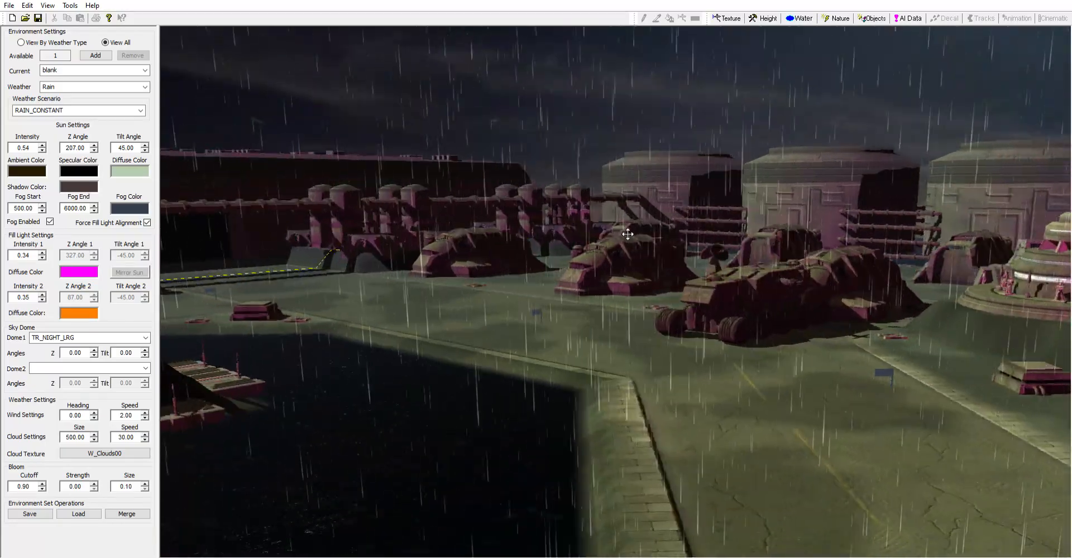
Examine the night sky dome and horizon behind the buildings from a wider, higher viewpoint
{"action": "right_click_drag", "start_coordinate": [714, 257], "coordinate": [710, 252]}
{"action": "middle_click_drag", "start_coordinate": [711, 252], "coordinate": [717, 330]}
{"action": "right_click_drag", "start_coordinate": [717, 330], "coordinate": [698, 321]}
{"action": "middle_click_drag", "start_coordinate": [699, 321], "coordinate": [521, 299]}
{"action": "right_click_drag", "start_coordinate": [522, 300], "coordinate": [711, 316]}
{"action": "middle_click_drag", "start_coordinate": [710, 316], "coordinate": [875, 184]}
{"action": "right_click_drag", "start_coordinate": [875, 185], "coordinate": [664, 314]}
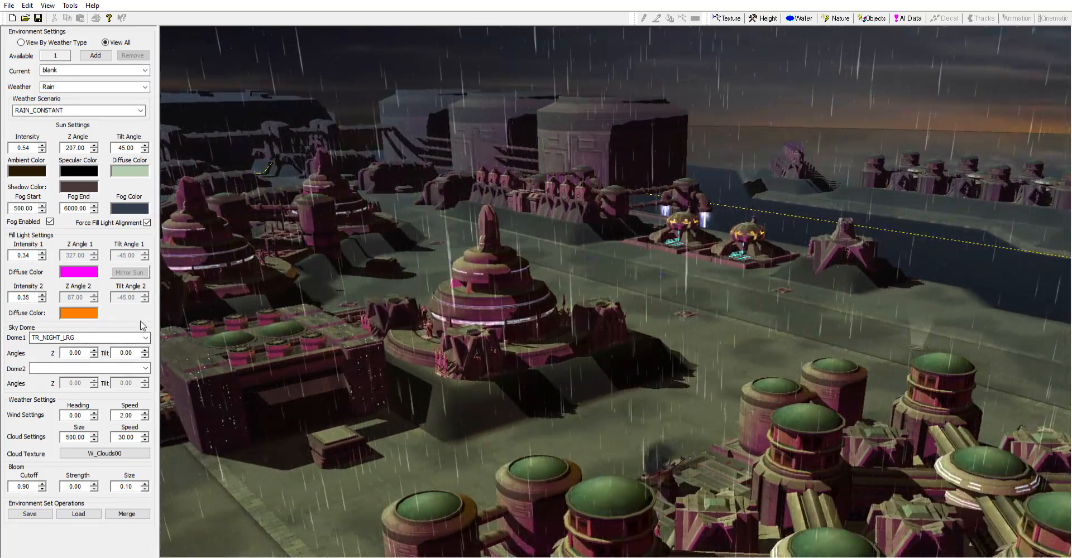
Try EVENING_BLUE_SKY and EVENING_BLUE_SKY_BIG as the first sky dome, and settle on DAY_MURK_SKY
{"action": "left_click", "coordinate": [144, 338]}
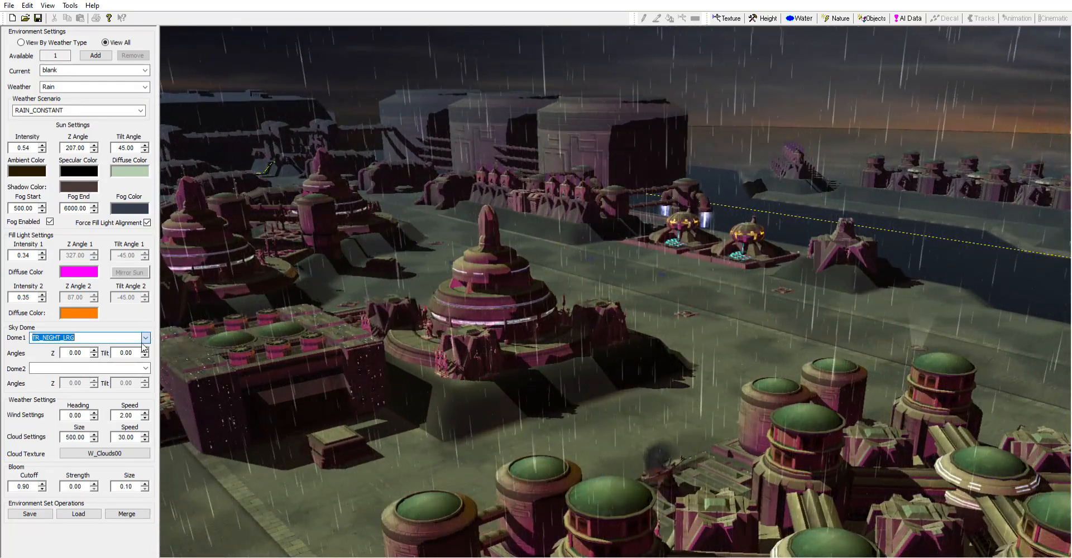
{"action": "left_click", "coordinate": [90, 375]}
{"action": "middle_click_drag", "start_coordinate": [469, 327], "coordinate": [511, 304]}
{"action": "left_click", "coordinate": [146, 338]}
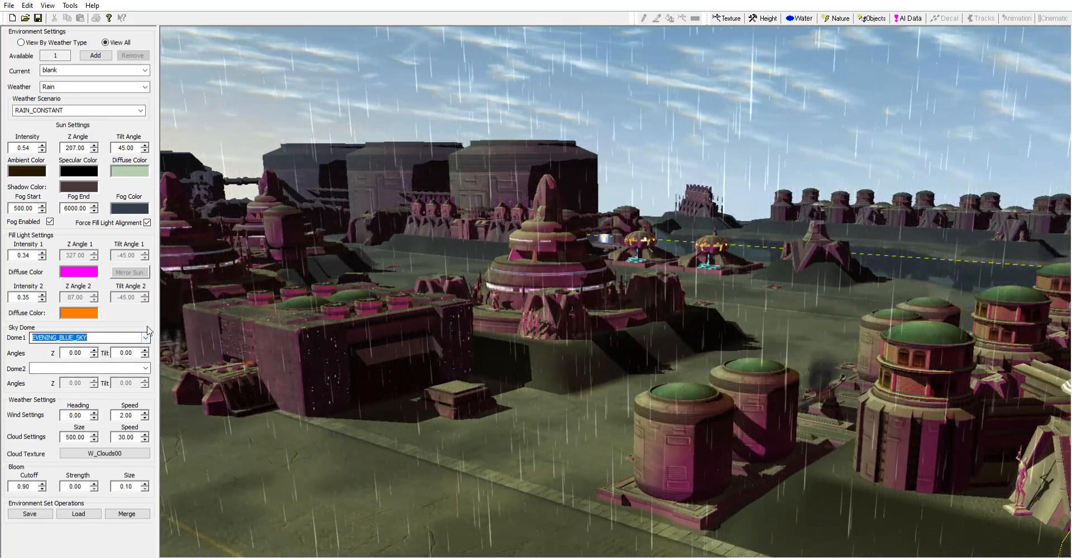
{"action": "left_click", "coordinate": [88, 359]}
{"action": "mouse_move", "coordinate": [570, 345]}
{"action": "middle_mouse_down"}
{"action": "mouse_move", "coordinate": [577, 333]}
{"action": "mouse_move", "coordinate": [572, 361]}
{"action": "middle_mouse_up"}
{"action": "left_click", "coordinate": [145, 338]}
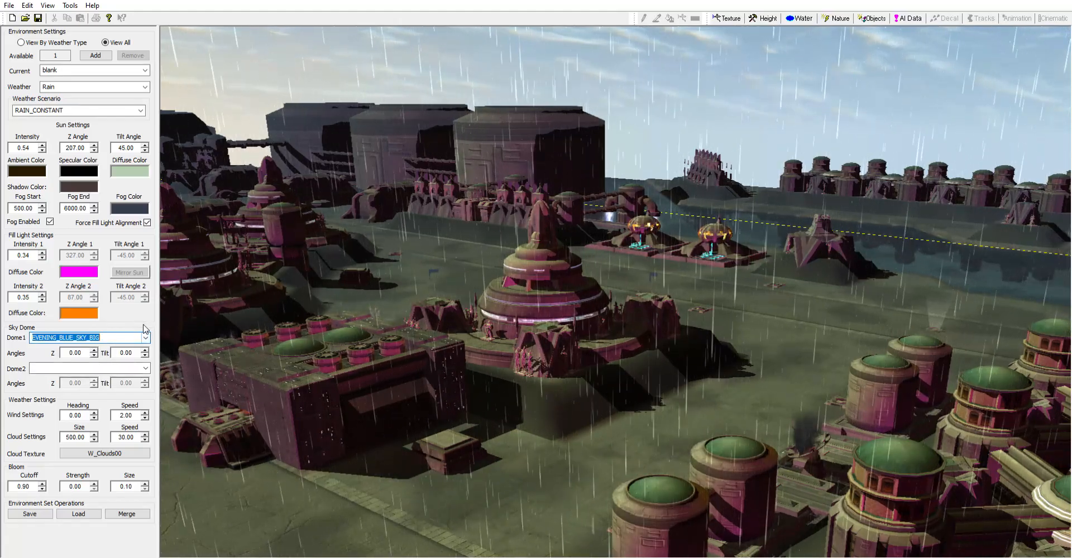
{"action": "left_click", "coordinate": [72, 371]}
{"action": "middle_click_drag", "start_coordinate": [536, 362], "coordinate": [554, 416]}
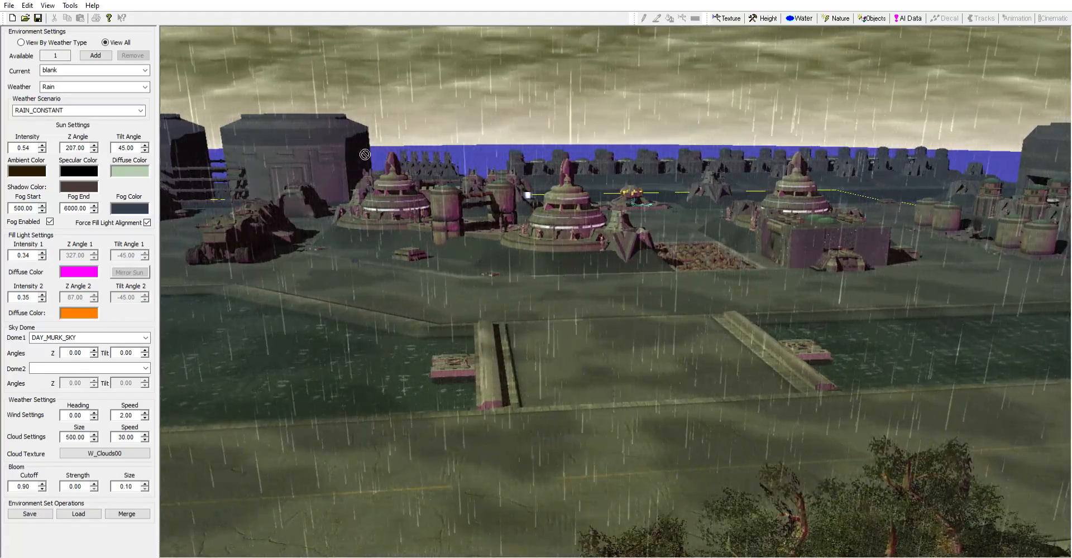
{"action": "middle_click_drag", "start_coordinate": [518, 154], "coordinate": [640, 169]}
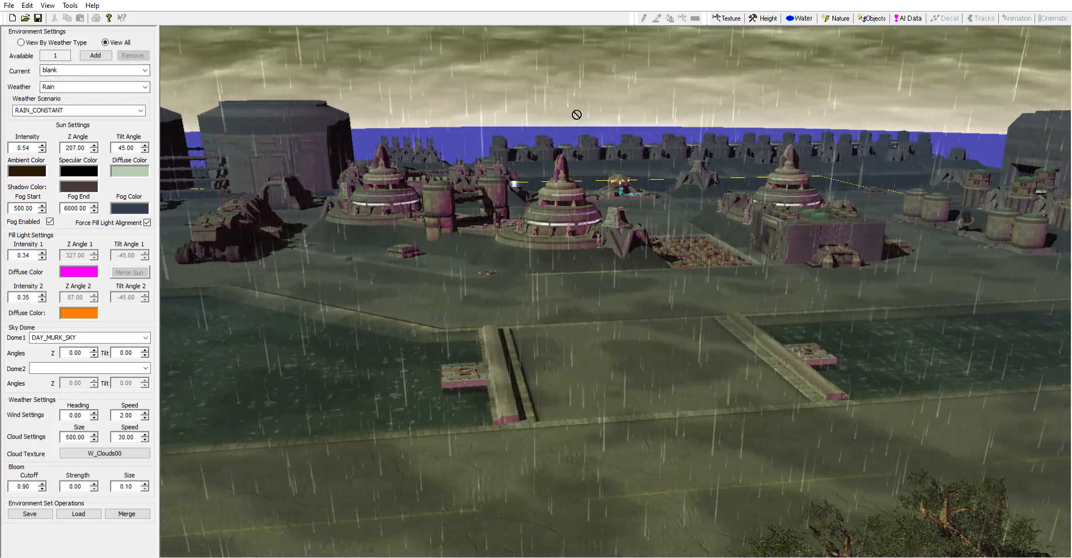
Change the water's sky color to a pale cream that matches the murky sky's horizon
{"action": "left_click", "coordinate": [800, 18]}
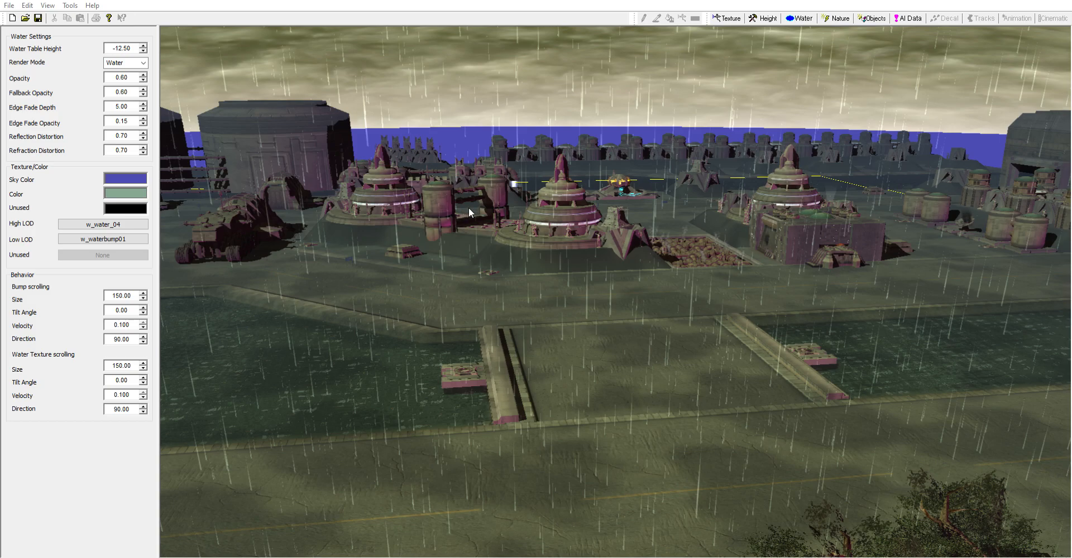
{"action": "left_click_drag", "start_coordinate": [558, 271], "coordinate": [653, 203]}
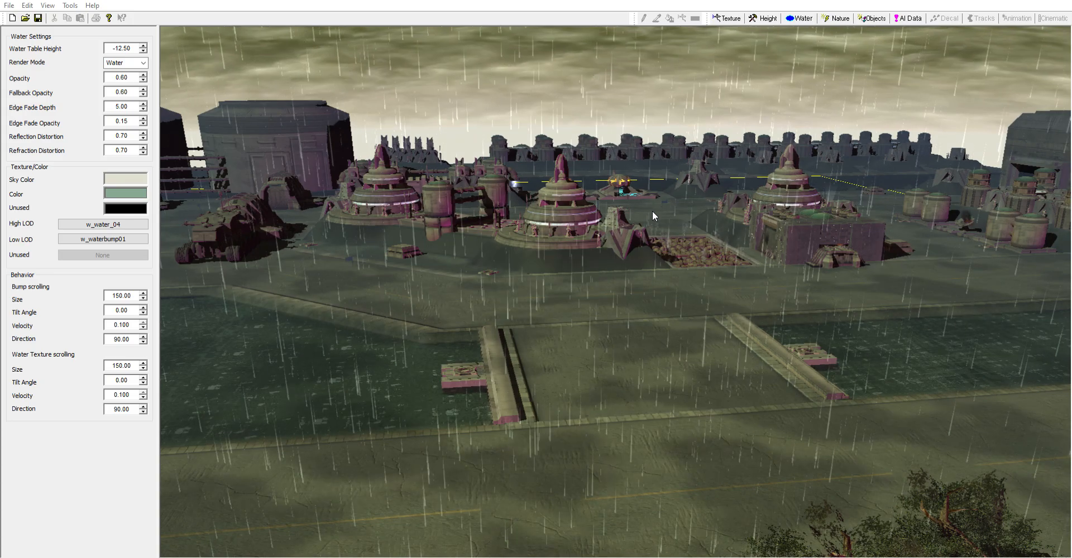
{"action": "right_click_drag", "start_coordinate": [422, 331], "coordinate": [663, 344]}
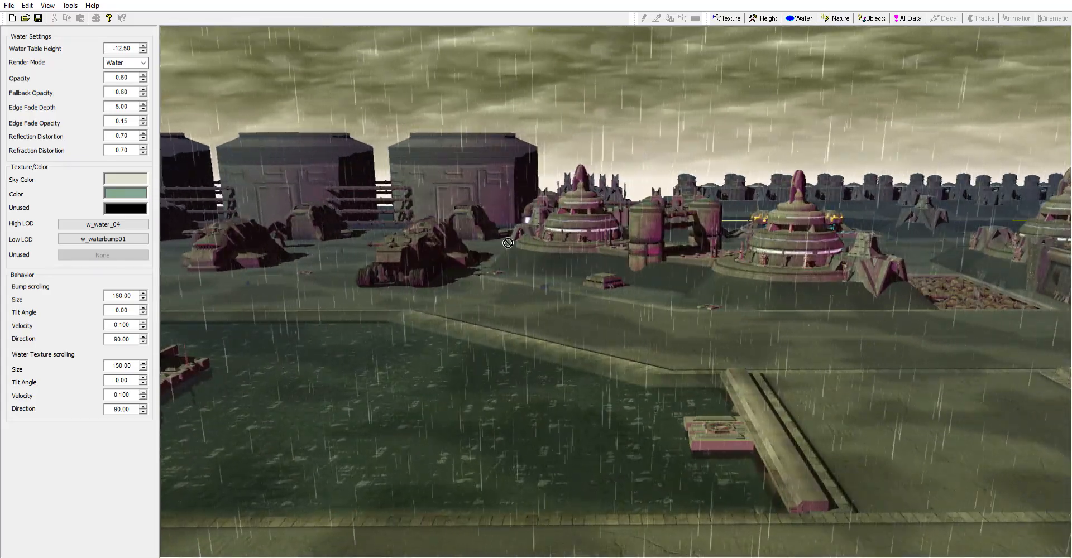
Try several PLANET_BACKDROP_LOW_ORBIT models and PLANET_RINGS_LARGER00 as the second sky dome, viewing each over the map
{"action": "left_click", "coordinate": [842, 17]}
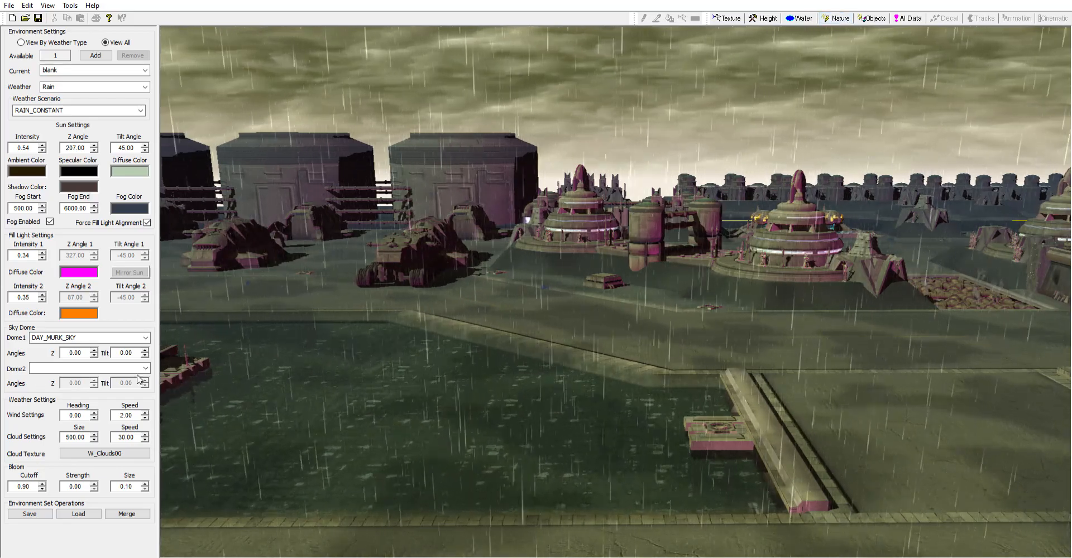
{"action": "middle_click_drag", "start_coordinate": [377, 347], "coordinate": [293, 330]}
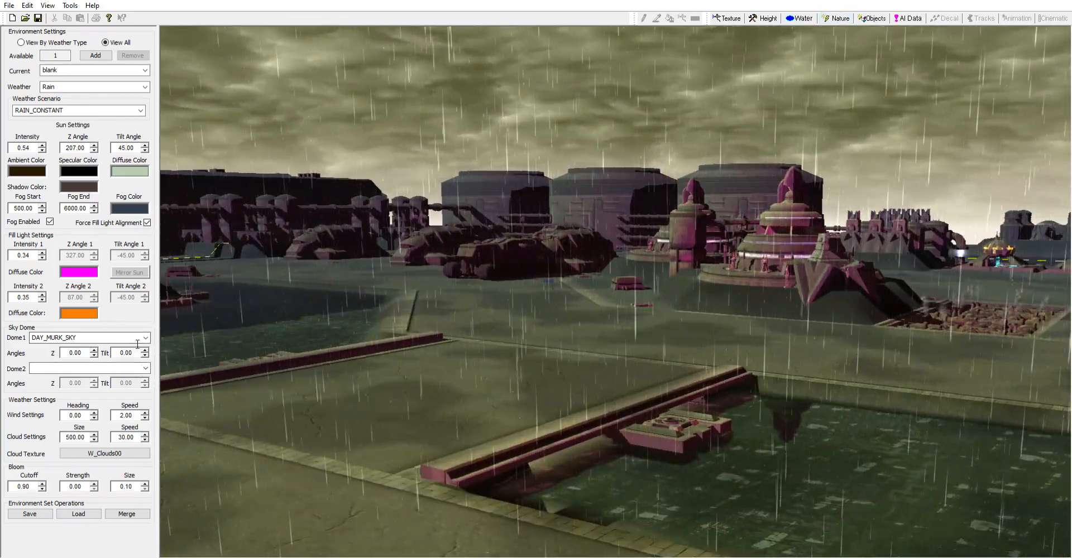
{"action": "left_click", "coordinate": [147, 367]}
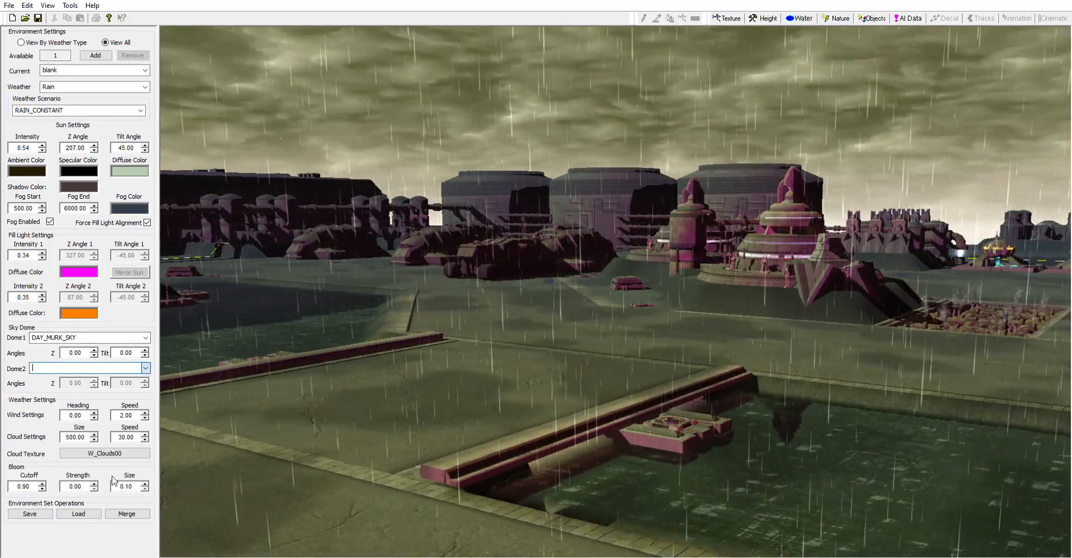
{"action": "left_click", "coordinate": [130, 443]}
{"action": "middle_click_drag", "start_coordinate": [488, 385], "coordinate": [504, 343]}
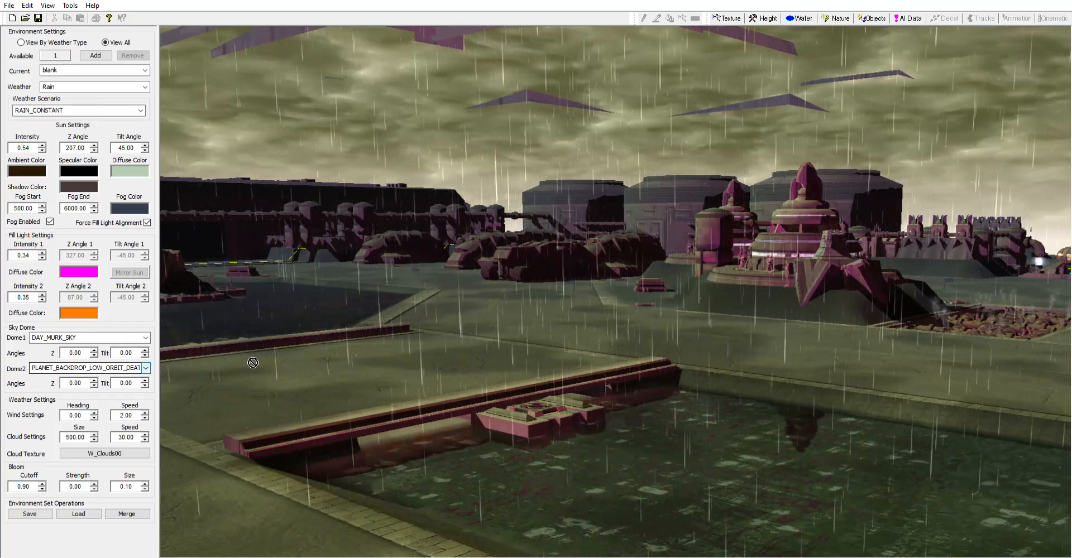
{"action": "middle_click_drag", "start_coordinate": [327, 385], "coordinate": [370, 462]}
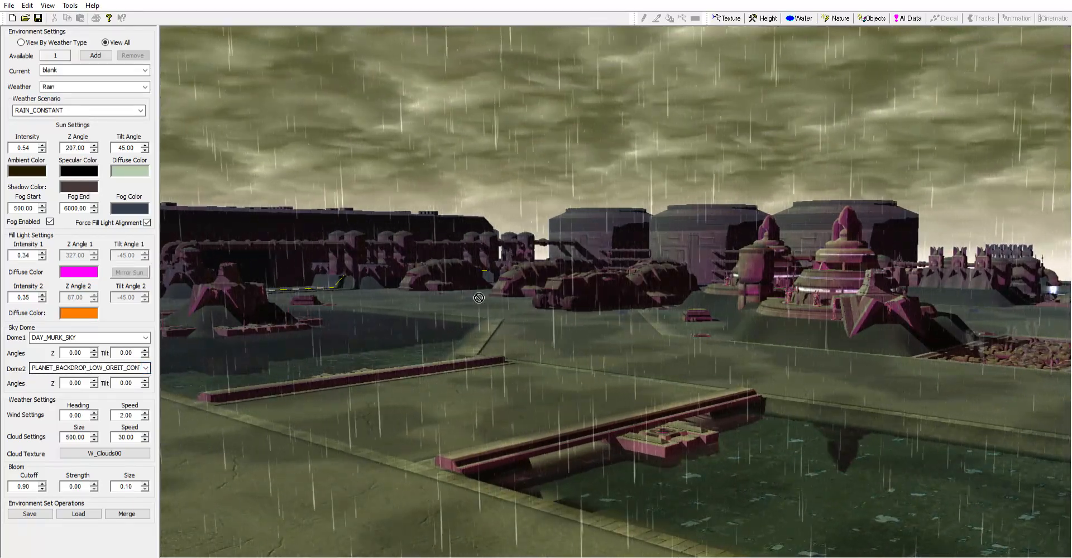
{"action": "middle_click_drag", "start_coordinate": [470, 300], "coordinate": [432, 345]}
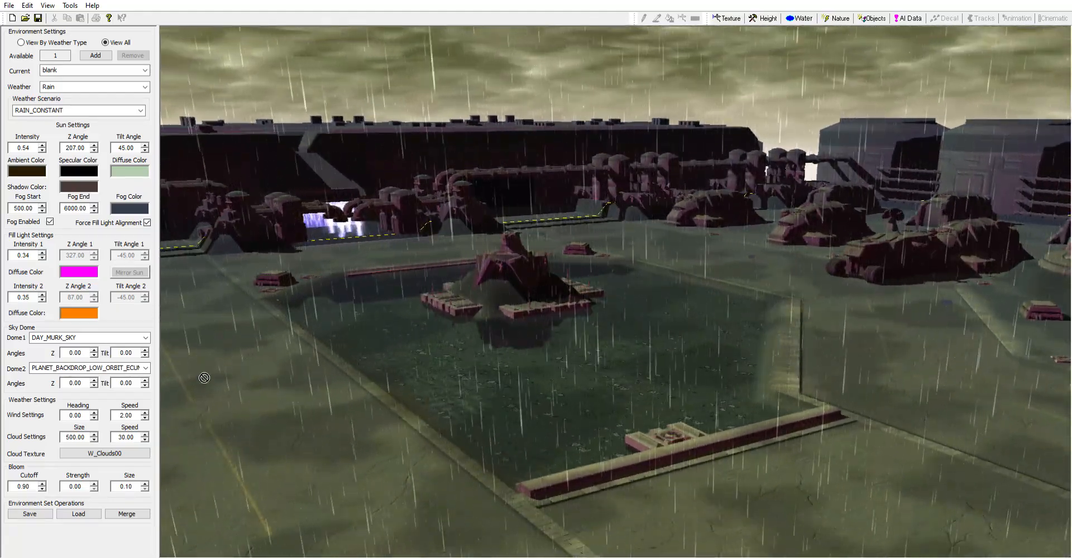
{"action": "scroll", "coordinate": [142, 364], "scroll_direction": "down", "scroll_amount": 1}
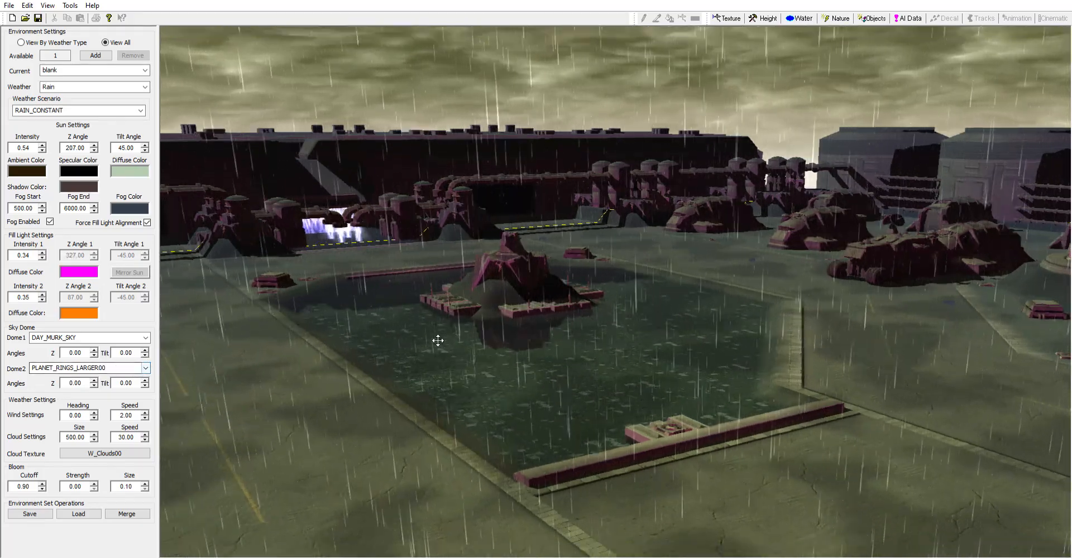
{"action": "middle_click_drag", "start_coordinate": [437, 340], "coordinate": [439, 335]}
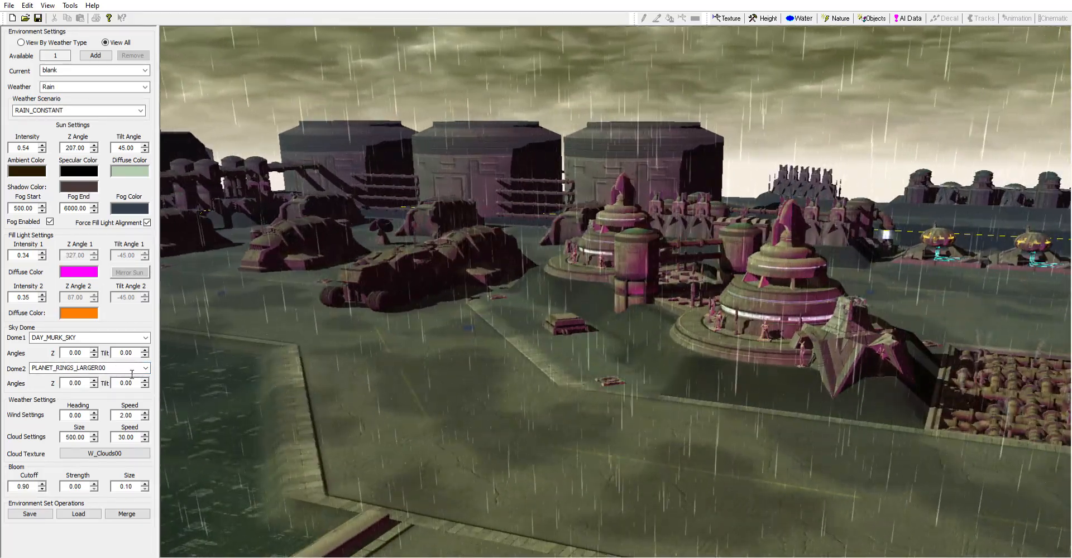
Try KAMINO_SKYDOME as the first sky dome, and leave the first dome blank
{"action": "scroll", "coordinate": [117, 337], "scroll_direction": "down", "scroll_amount": 3}
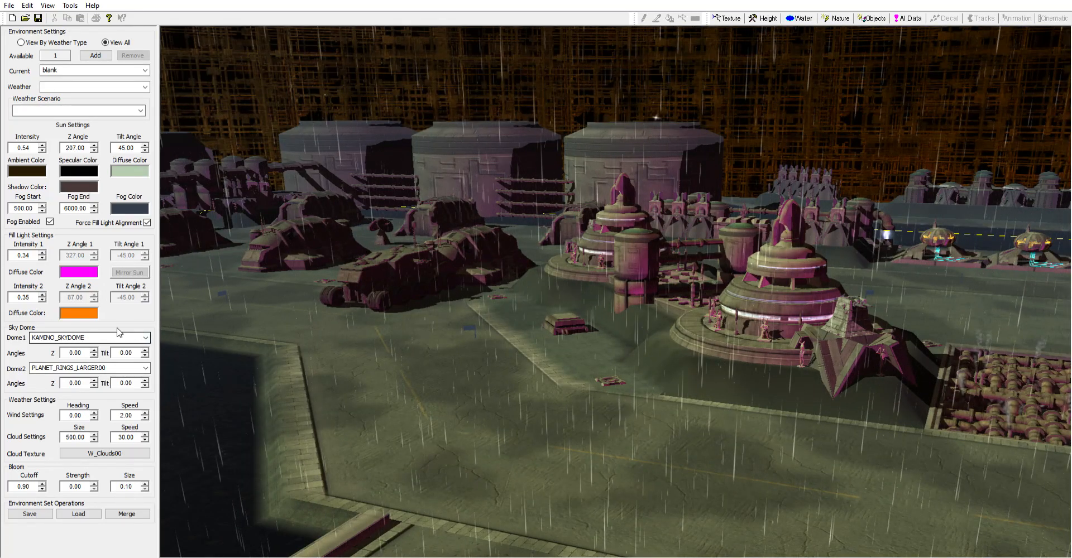
{"action": "scroll", "coordinate": [126, 327], "scroll_direction": "down", "scroll_amount": 3}
{"action": "middle_click_drag", "start_coordinate": [404, 351], "coordinate": [412, 315]}
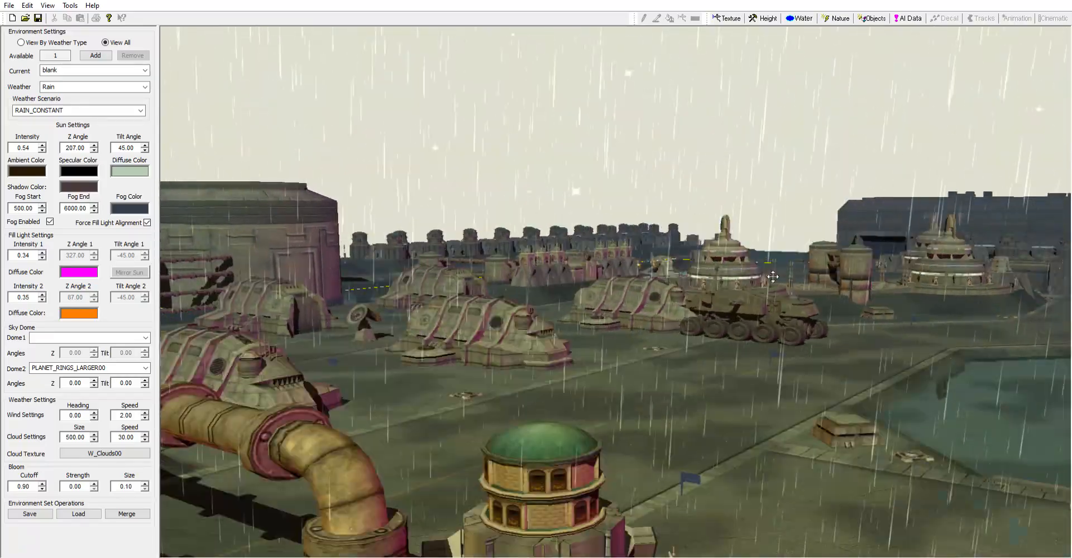
{"action": "middle_click_drag", "start_coordinate": [773, 277], "coordinate": [758, 274]}
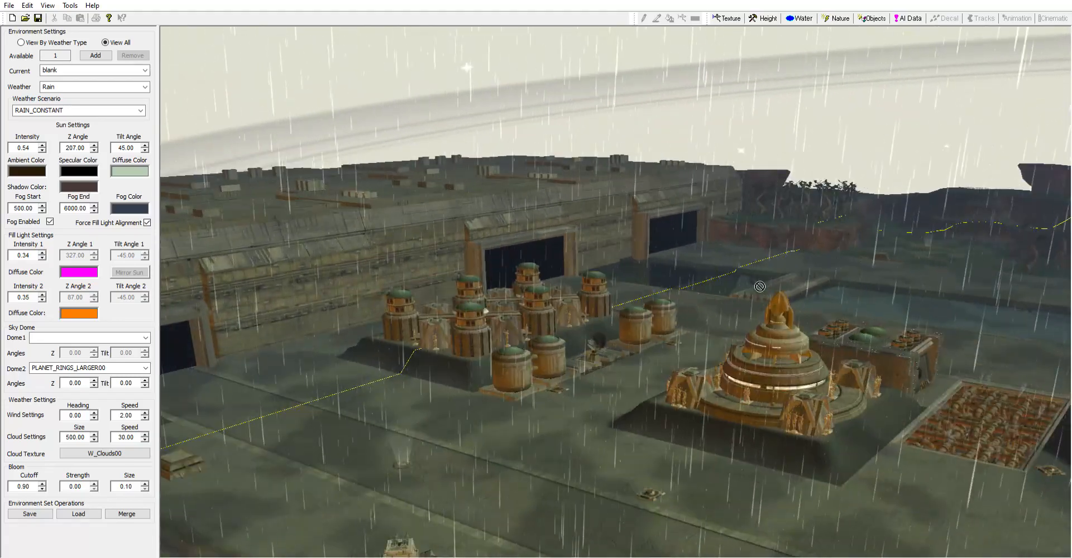
Try nebula star backdrops, including STAR_BACKDROP_TR_NEBULA_ASC02 and STAR_BACKDROP_TR_NEBULA_ASC08, as the second sky dome
{"action": "scroll", "coordinate": [130, 359], "scroll_direction": "up", "scroll_amount": 3}
{"action": "scroll", "coordinate": [129, 359], "scroll_direction": "down", "scroll_amount": 3}
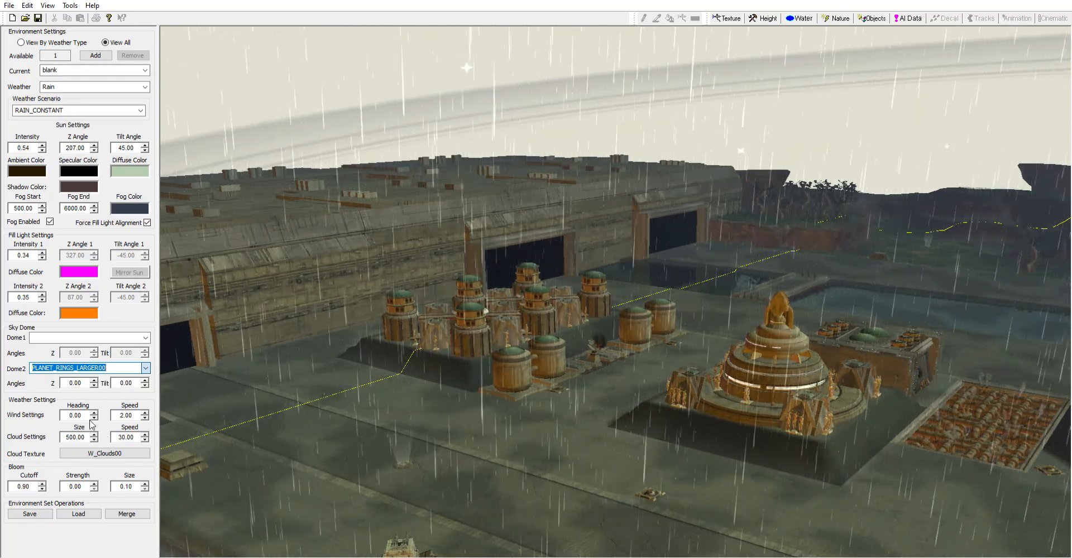
{"action": "scroll", "coordinate": [335, 380], "scroll_direction": "down", "scroll_amount": 3}
{"action": "middle_click_drag", "start_coordinate": [469, 368], "coordinate": [359, 370]}
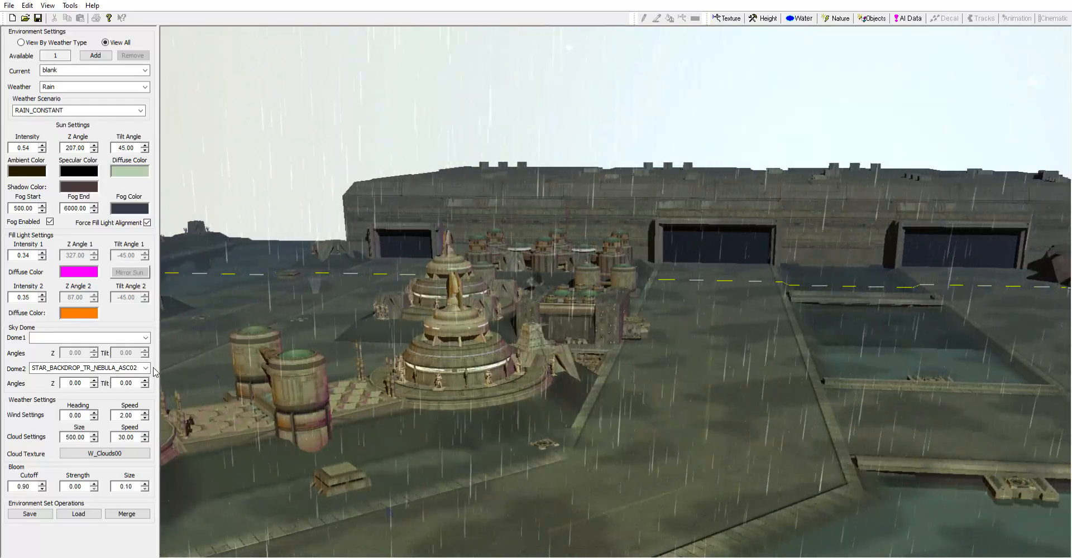
{"action": "scroll", "coordinate": [140, 365], "scroll_direction": "down", "scroll_amount": 3}
{"action": "middle_click_drag", "start_coordinate": [364, 342], "coordinate": [233, 373]}
{"action": "scroll", "coordinate": [91, 367], "scroll_direction": "down", "scroll_amount": 1}
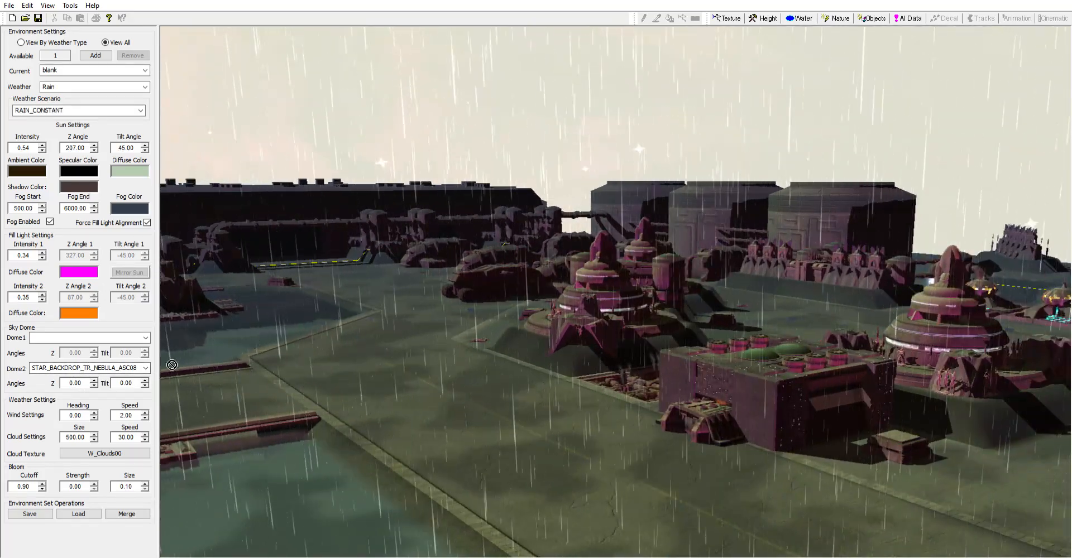
Set the second sky dome to URBAN_TRAFFIC00 and view the traffic lanes in the sky
{"action": "left_click", "coordinate": [102, 369]}
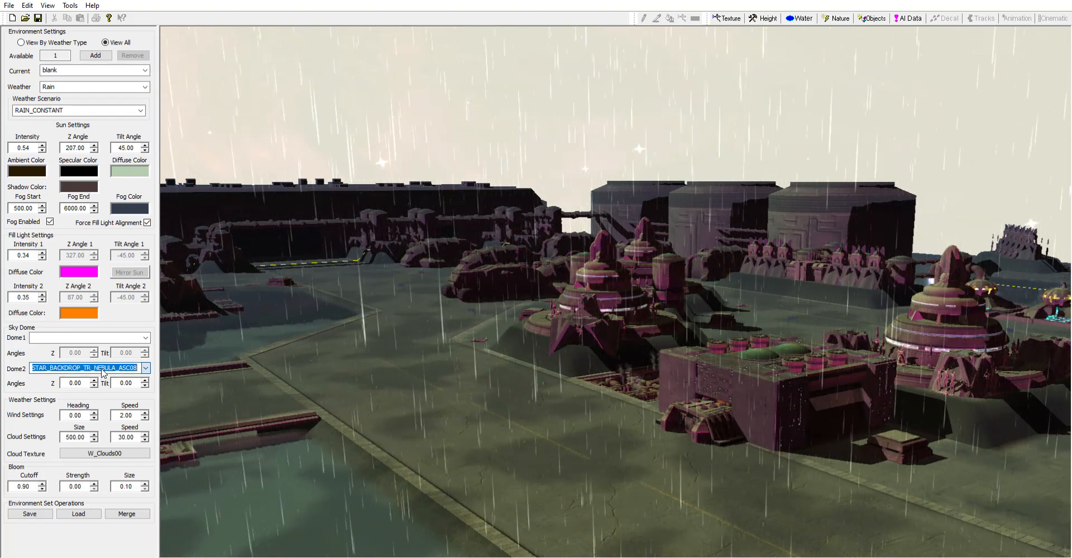
{"action": "left_click", "coordinate": [76, 411]}
{"action": "scroll", "coordinate": [124, 366], "scroll_direction": "down", "scroll_amount": 1}
{"action": "middle_click_drag", "start_coordinate": [478, 308], "coordinate": [479, 391]}
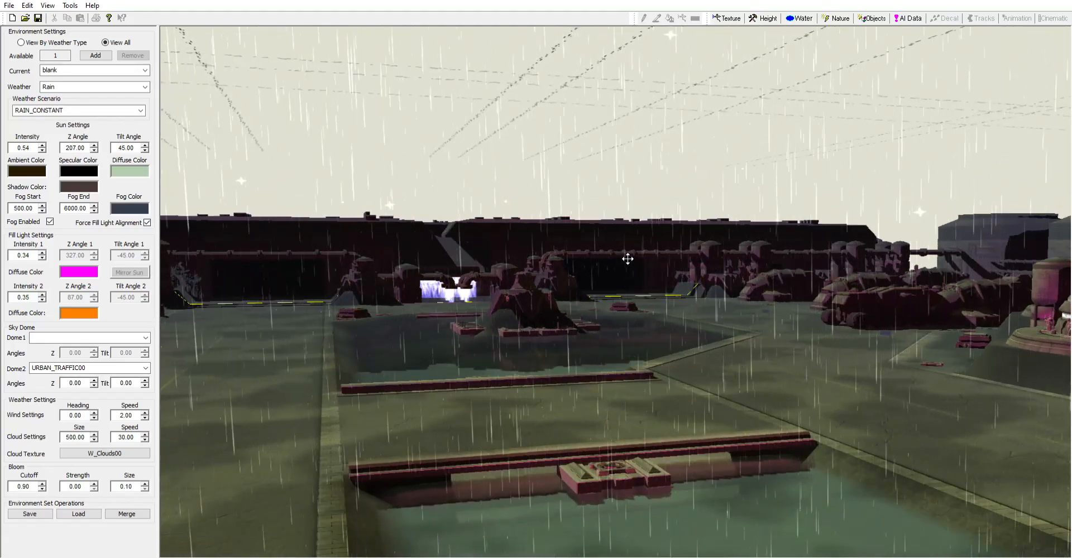
Rotate the second sky dome to a Z angle of 73 and a tilt of 51
{"action": "left_click", "coordinate": [140, 367]}
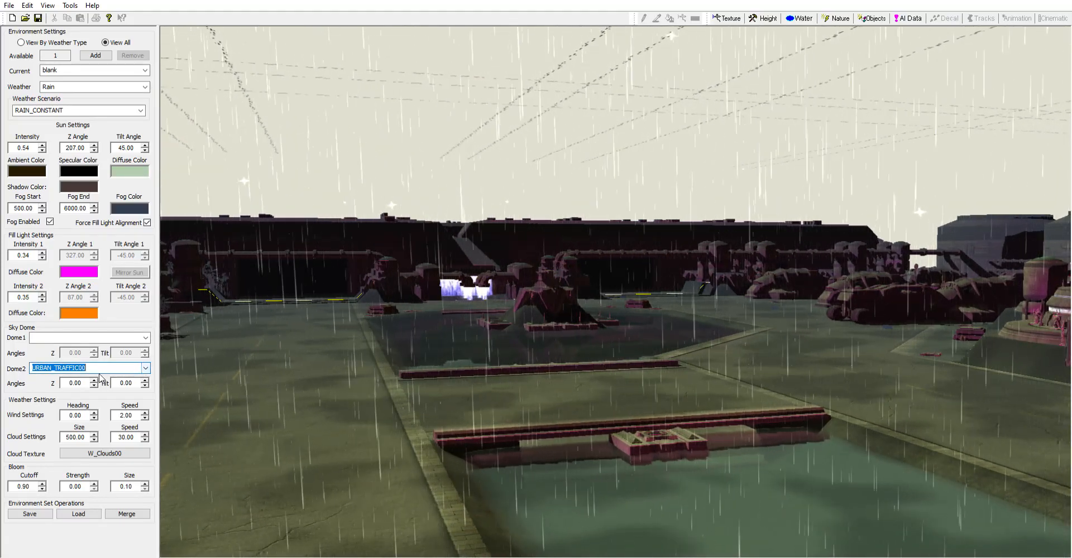
{"action": "left_click_drag", "start_coordinate": [94, 382], "coordinate": [110, 346]}
{"action": "left_click_drag", "start_coordinate": [145, 383], "coordinate": [143, 389]}
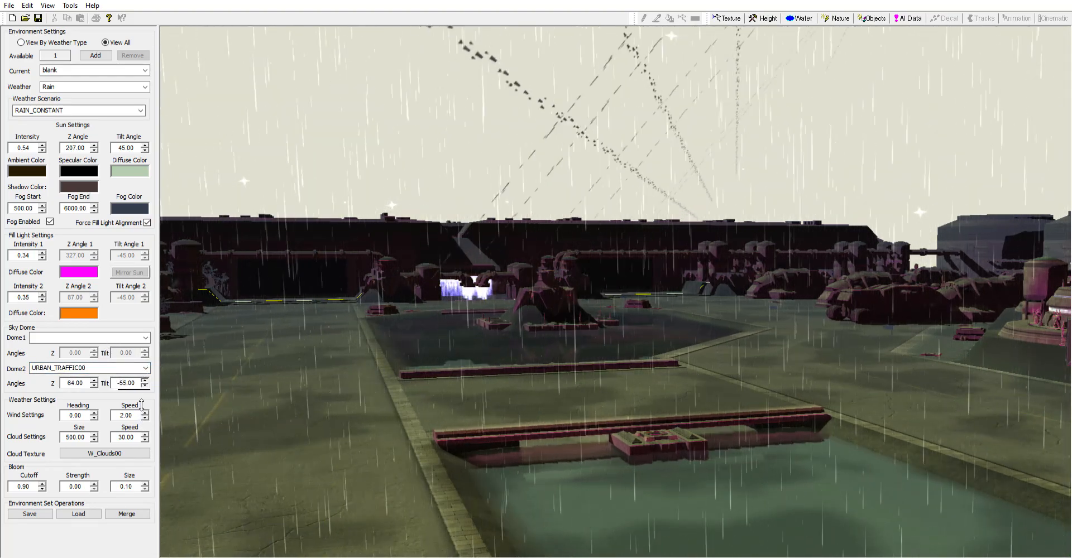
{"action": "left_click_drag", "start_coordinate": [147, 375], "coordinate": [97, 371]}
Clear the second sky dome and inspect the cloud shadows on the pavement around the pools
{"action": "left_click", "coordinate": [146, 368]}
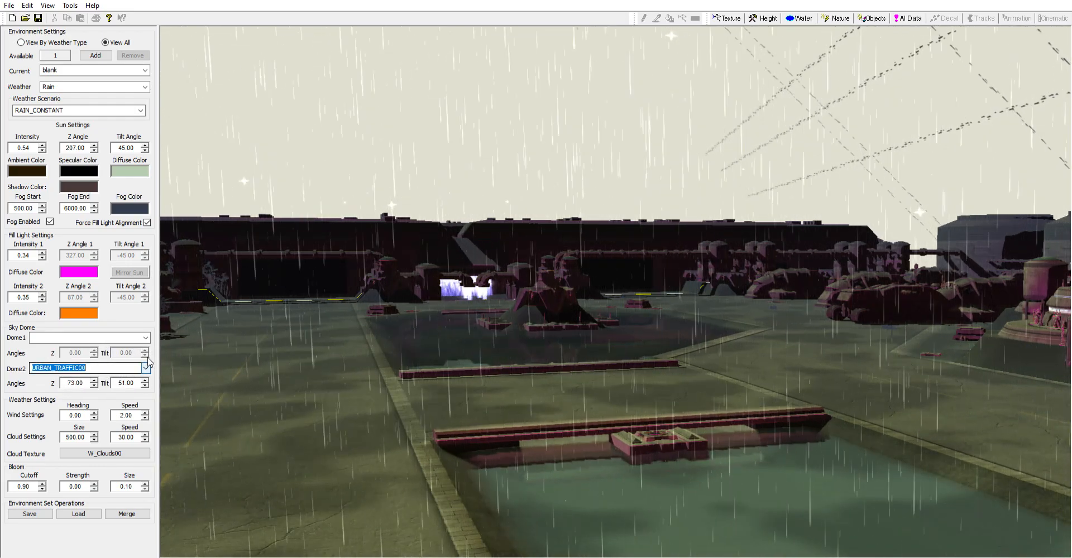
{"action": "left_click", "coordinate": [102, 376]}
{"action": "right_click_drag", "start_coordinate": [413, 345], "coordinate": [383, 366]}
{"action": "scroll", "coordinate": [383, 367], "scroll_direction": "down", "scroll_amount": 3}
{"action": "middle_click_drag", "start_coordinate": [383, 366], "coordinate": [539, 426]}
{"action": "scroll", "coordinate": [540, 425], "scroll_direction": "up", "scroll_amount": 5}
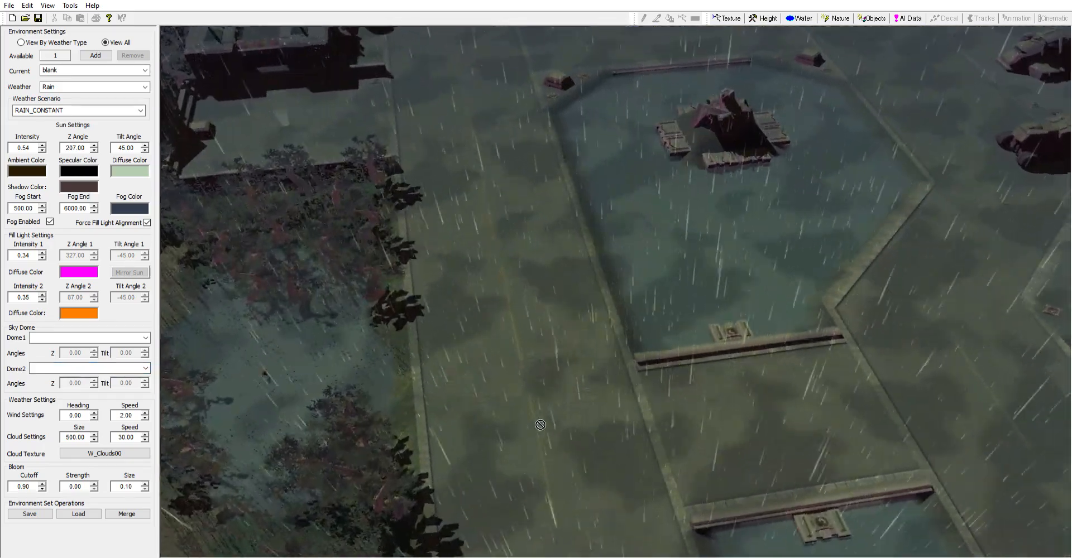
{"action": "scroll", "coordinate": [540, 425], "scroll_direction": "up", "scroll_amount": 8}
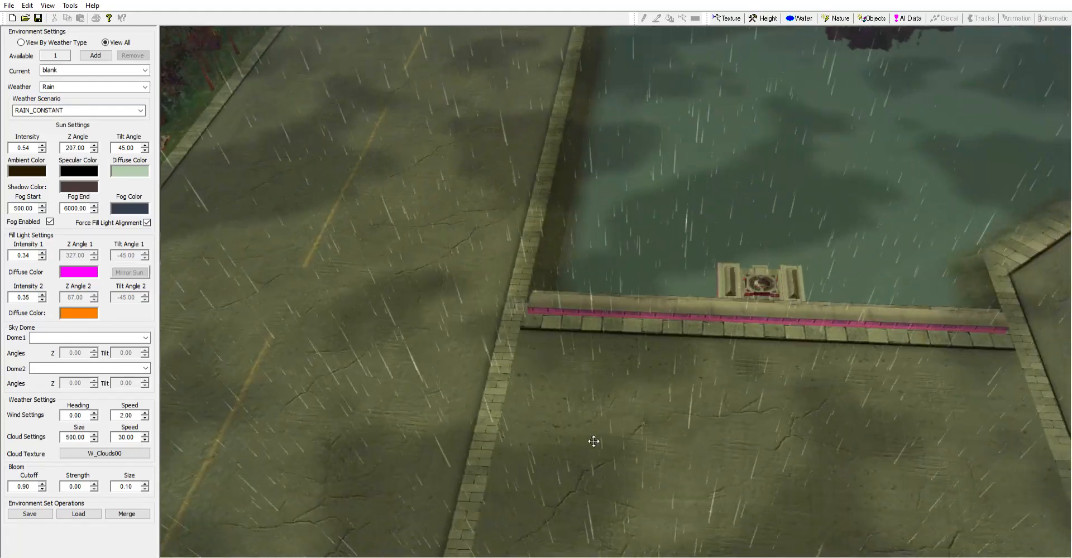
{"action": "scroll", "coordinate": [614, 446], "scroll_direction": "down", "scroll_amount": 5}
{"action": "middle_click_drag", "start_coordinate": [615, 446], "coordinate": [602, 419]}
{"action": "scroll", "coordinate": [601, 421], "scroll_direction": "up", "scroll_amount": 2}
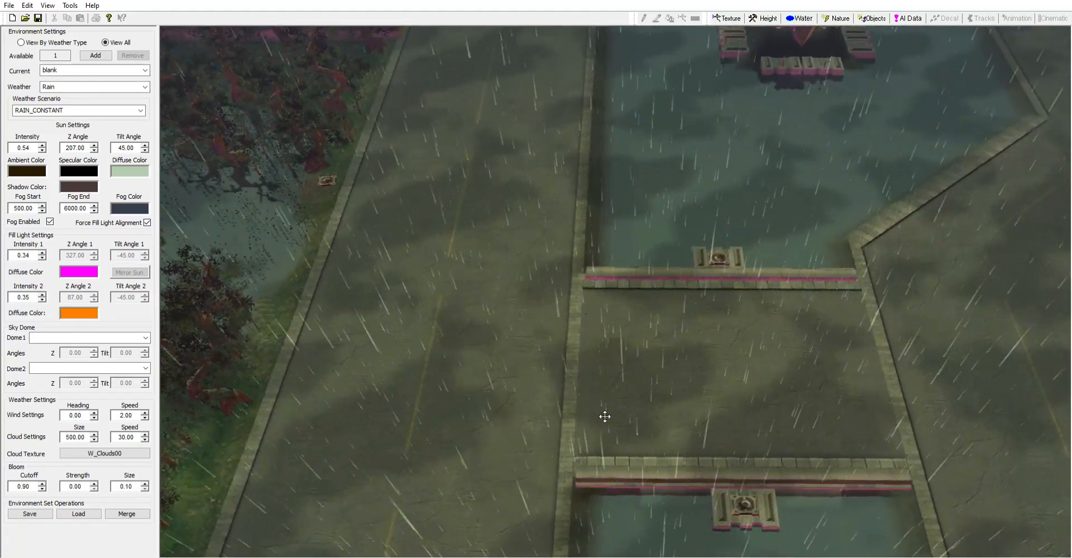
Set the cloud texture to w_waterfall_01 and check its shadows across the pavement and pools
{"action": "left_click", "coordinate": [137, 452]}
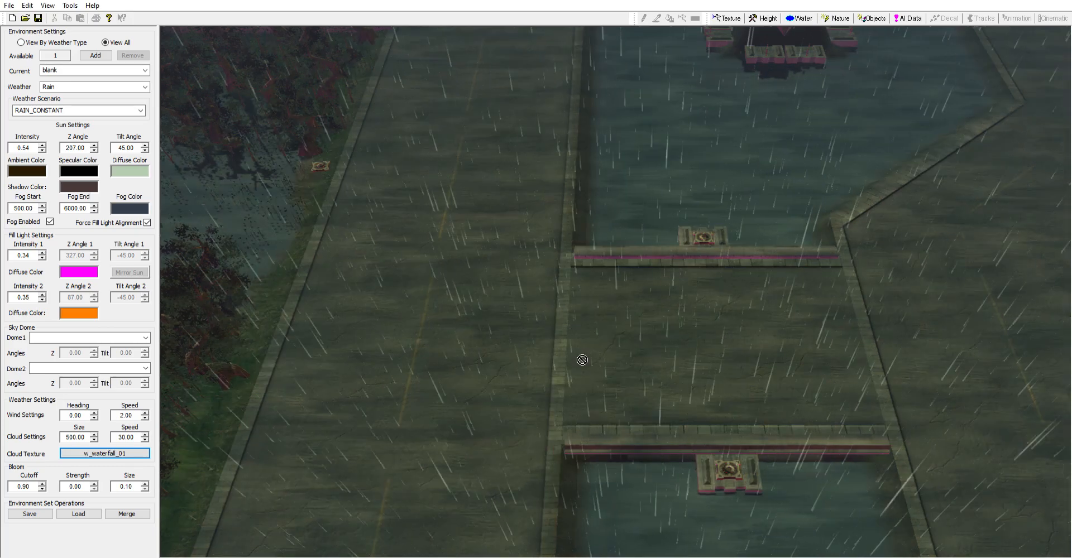
{"action": "right_click_drag", "start_coordinate": [579, 359], "coordinate": [698, 361]}
{"action": "middle_click_drag", "start_coordinate": [699, 362], "coordinate": [706, 327]}
{"action": "right_click_drag", "start_coordinate": [706, 327], "coordinate": [530, 292]}
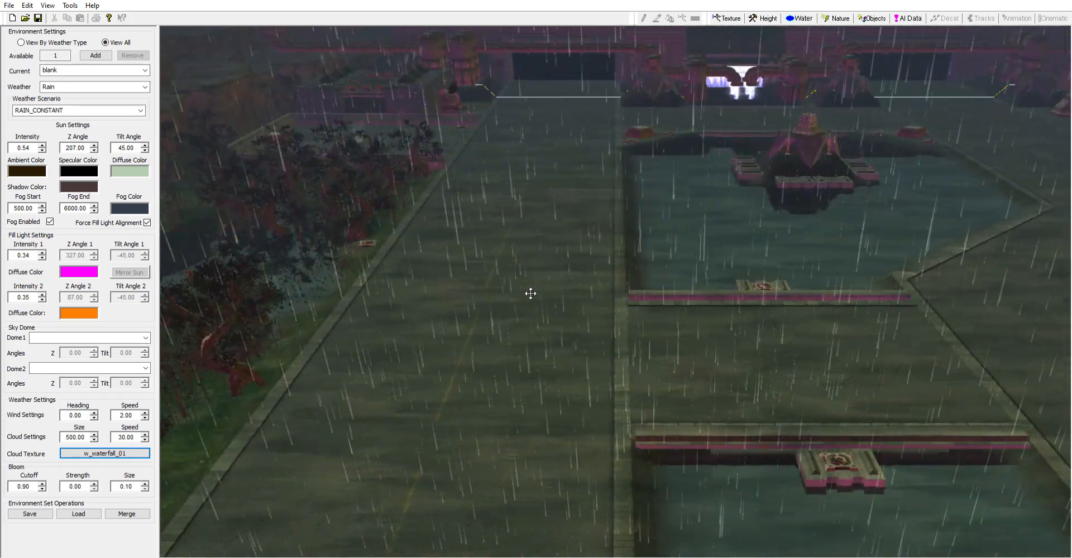
Examine the new cloud shadow pattern on the road and water, both close up and from above
{"action": "middle_click_drag", "start_coordinate": [531, 292], "coordinate": [605, 383]}
{"action": "right_click_drag", "start_coordinate": [605, 383], "coordinate": [584, 299]}
{"action": "scroll", "coordinate": [580, 319], "scroll_direction": "up", "scroll_amount": 3}
{"action": "scroll", "coordinate": [577, 332], "scroll_direction": "up", "scroll_amount": 3}
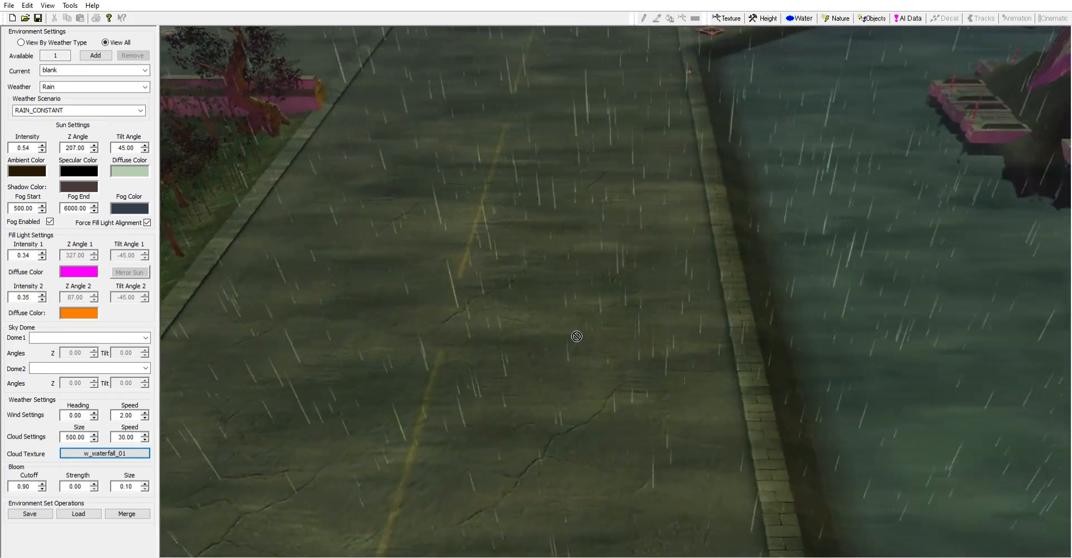
{"action": "middle_click_drag", "start_coordinate": [575, 335], "coordinate": [577, 297]}
{"action": "right_click_drag", "start_coordinate": [577, 296], "coordinate": [591, 306]}
{"action": "scroll", "coordinate": [591, 307], "scroll_direction": "down", "scroll_amount": 3}
{"action": "middle_click_drag", "start_coordinate": [592, 306], "coordinate": [569, 346]}
{"action": "right_click_drag", "start_coordinate": [580, 315], "coordinate": [672, 362]}
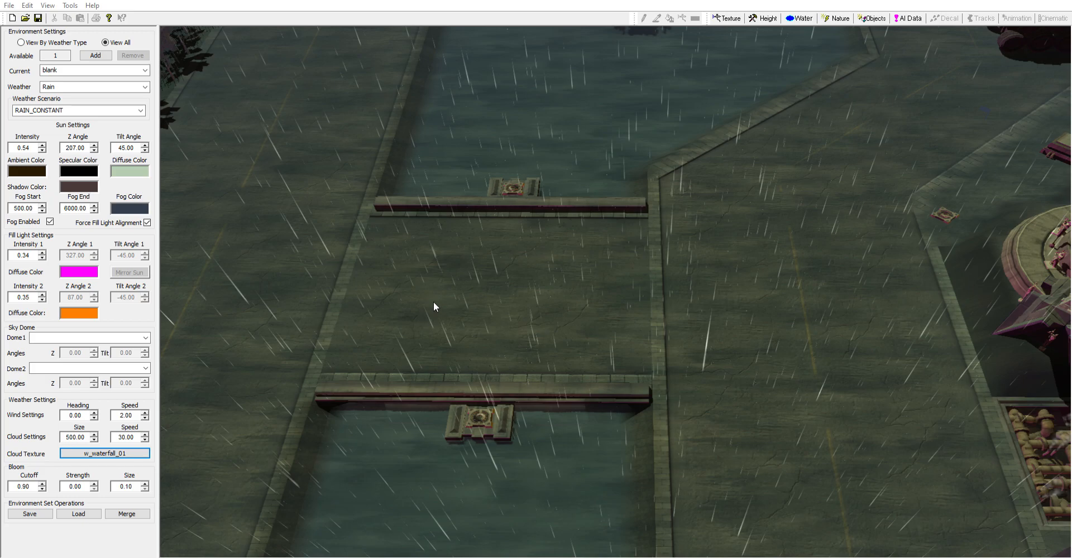
Try the w_clouds_none cloud texture, then set the cloud texture to w_clouds01 and view its shadows around the pools
{"action": "left_click", "coordinate": [575, 354]}
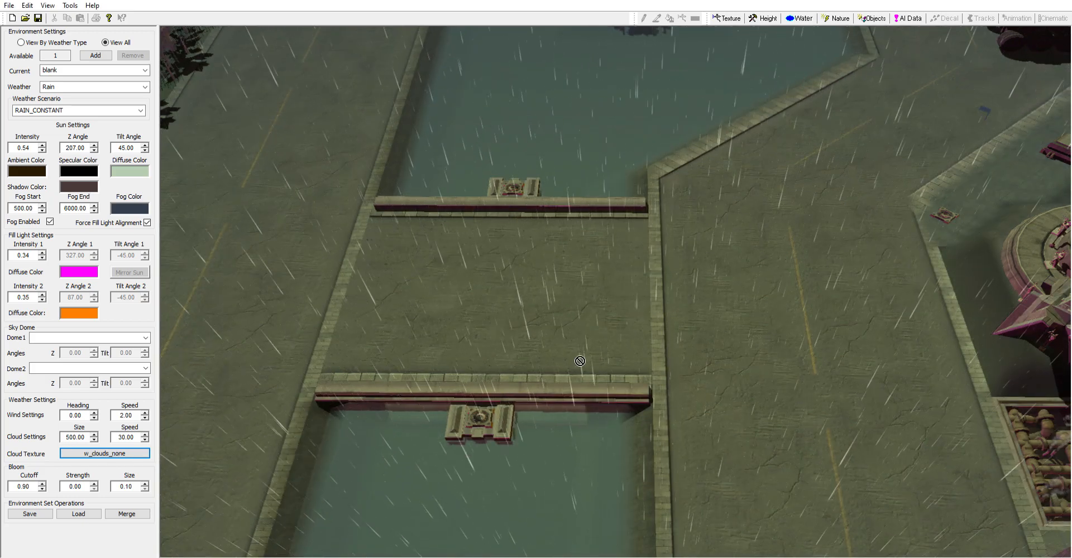
{"action": "left_click", "coordinate": [112, 453]}
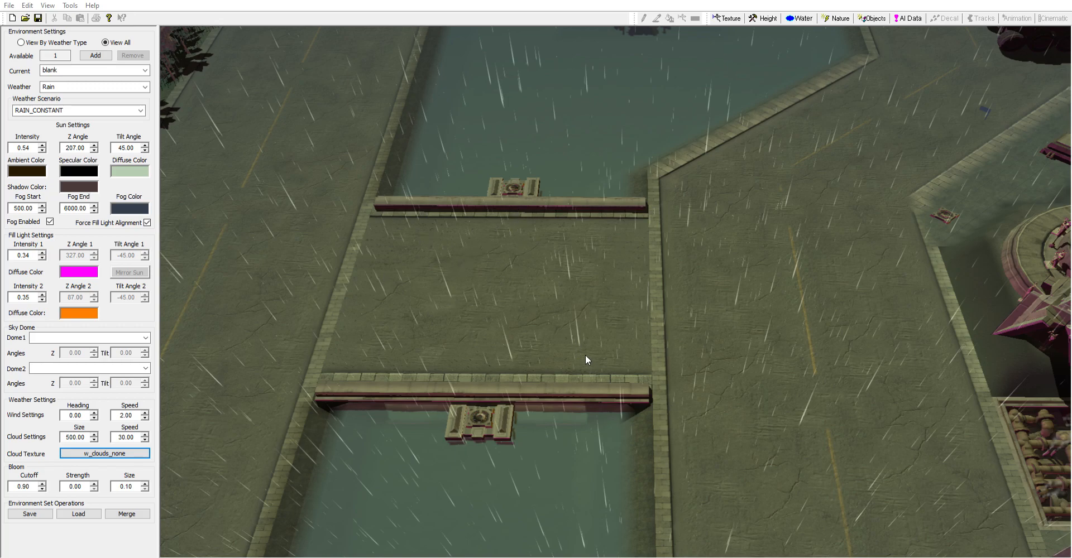
{"action": "right_click_drag", "start_coordinate": [689, 337], "coordinate": [464, 268]}
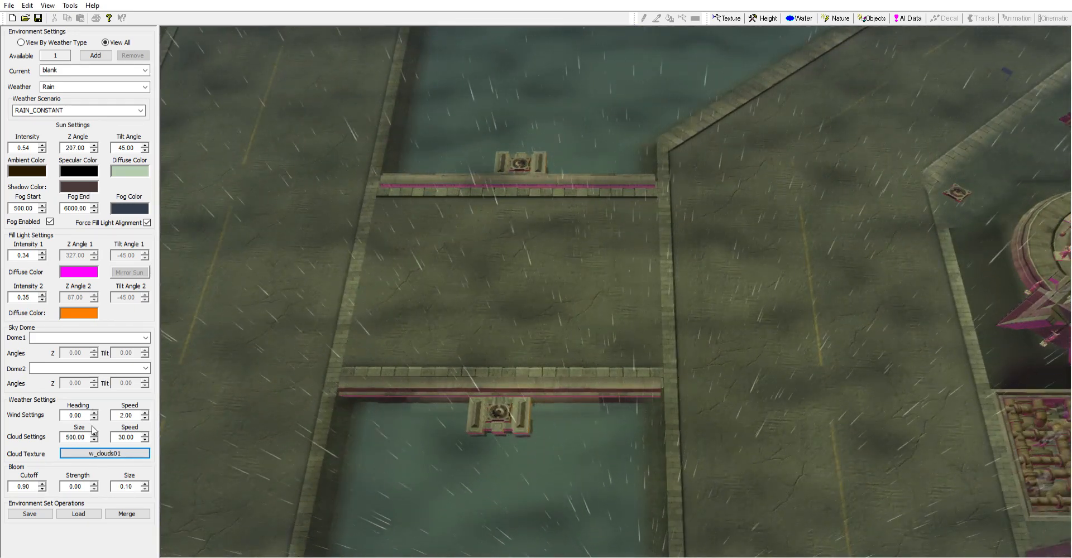
Set the cloud size to 774 and the cloud speed to 37
{"action": "left_click_drag", "start_coordinate": [94, 437], "coordinate": [104, 356]}
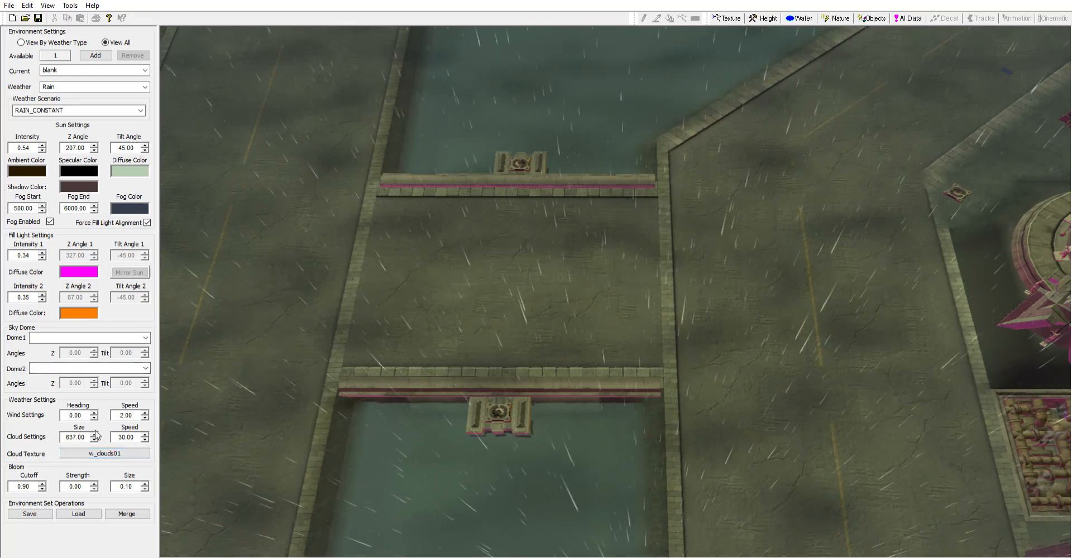
{"action": "left_click_drag", "start_coordinate": [97, 434], "coordinate": [113, 363]}
{"action": "left_click_drag", "start_coordinate": [146, 437], "coordinate": [150, 397]}
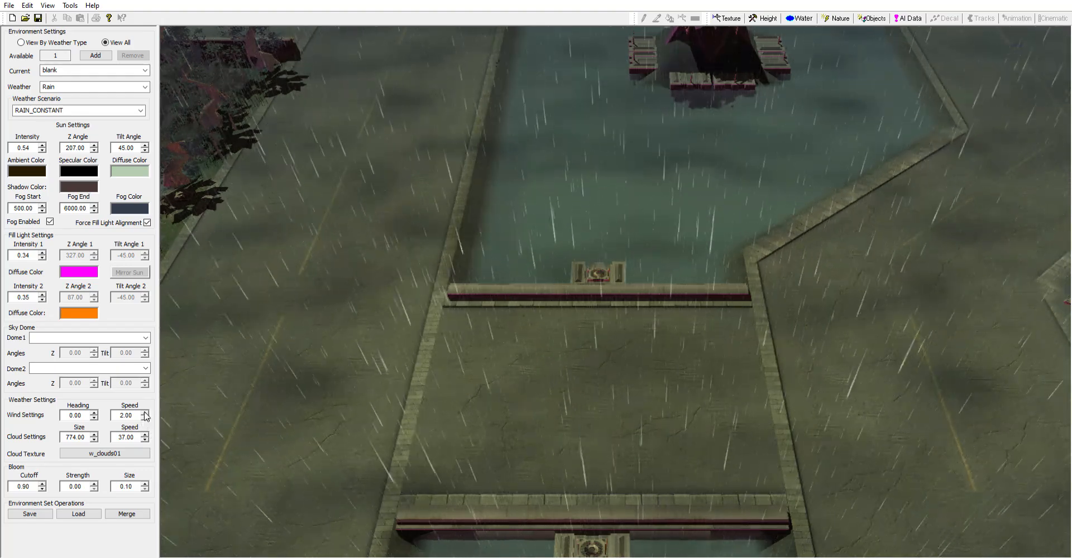
Try wind speeds of 2.14 and 3.39, then set the wind speed to 2.50
{"action": "left_click_drag", "start_coordinate": [149, 411], "coordinate": [149, 409]}
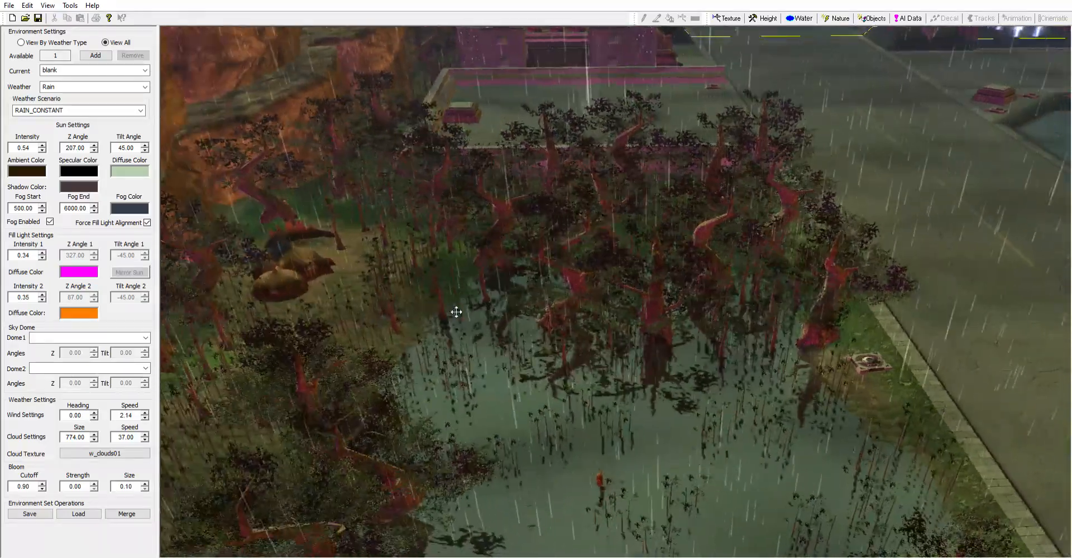
{"action": "right_click_drag", "start_coordinate": [456, 312], "coordinate": [730, 394]}
{"action": "left_click", "coordinate": [144, 412]}
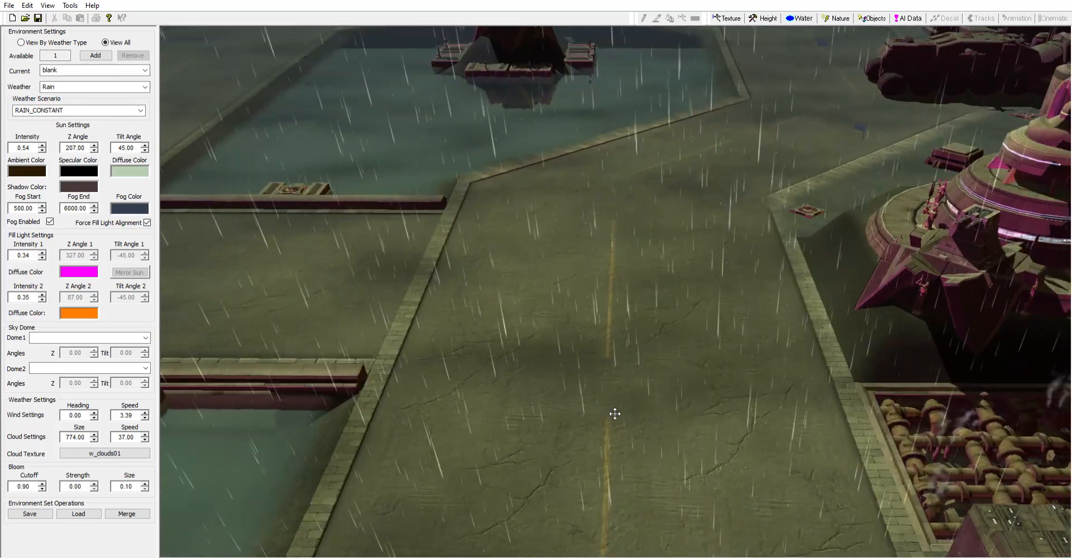
{"action": "left_click_drag", "start_coordinate": [145, 418], "coordinate": [159, 312]}
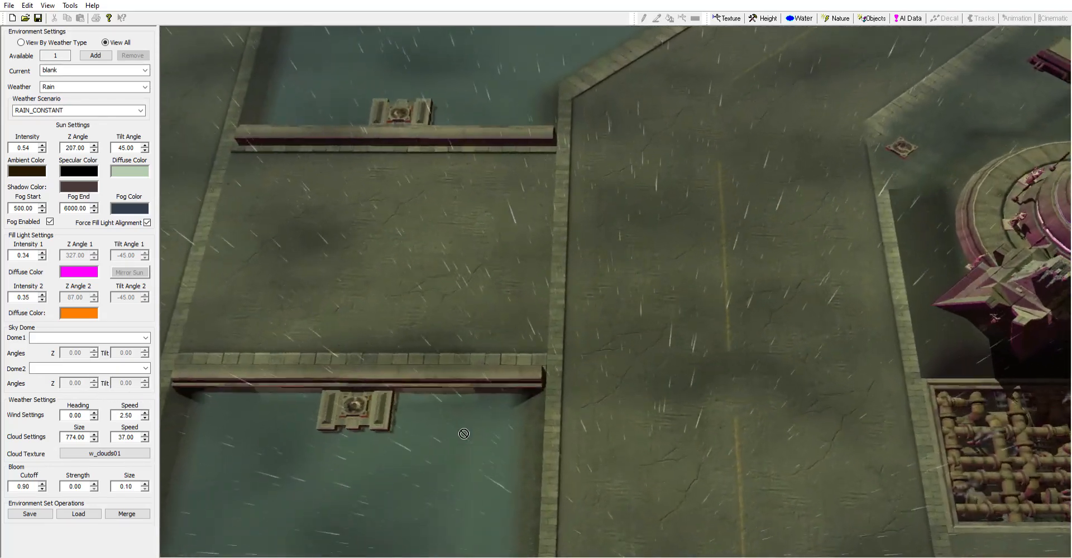
{"action": "scroll", "coordinate": [463, 434], "scroll_direction": "up", "scroll_amount": 1}
Try wind headings of 336 and 73 together with a cloud speed of 100
{"action": "left_click_drag", "start_coordinate": [96, 415], "coordinate": [99, 424]}
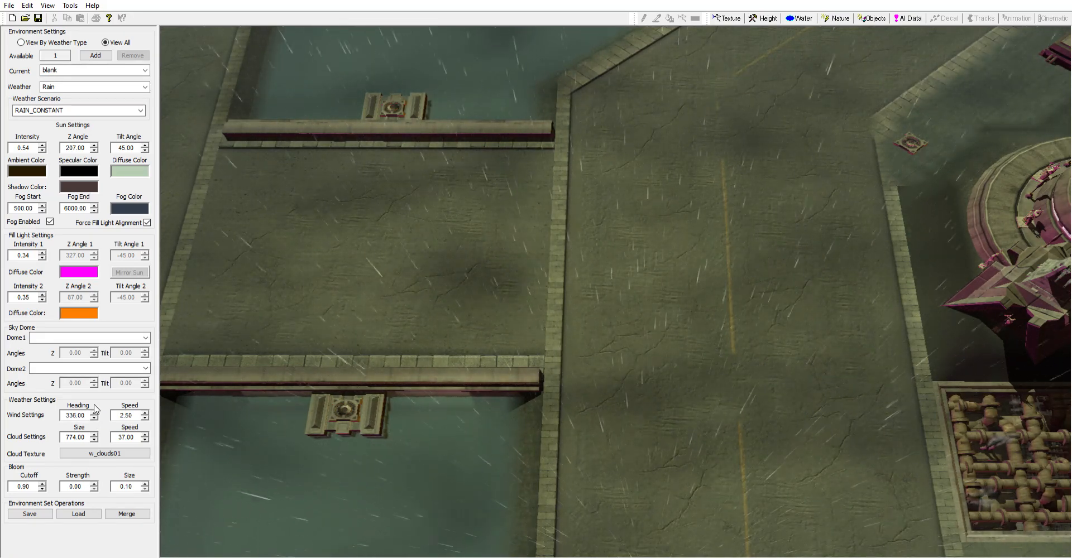
{"action": "left_click_drag", "start_coordinate": [93, 415], "coordinate": [112, 367]}
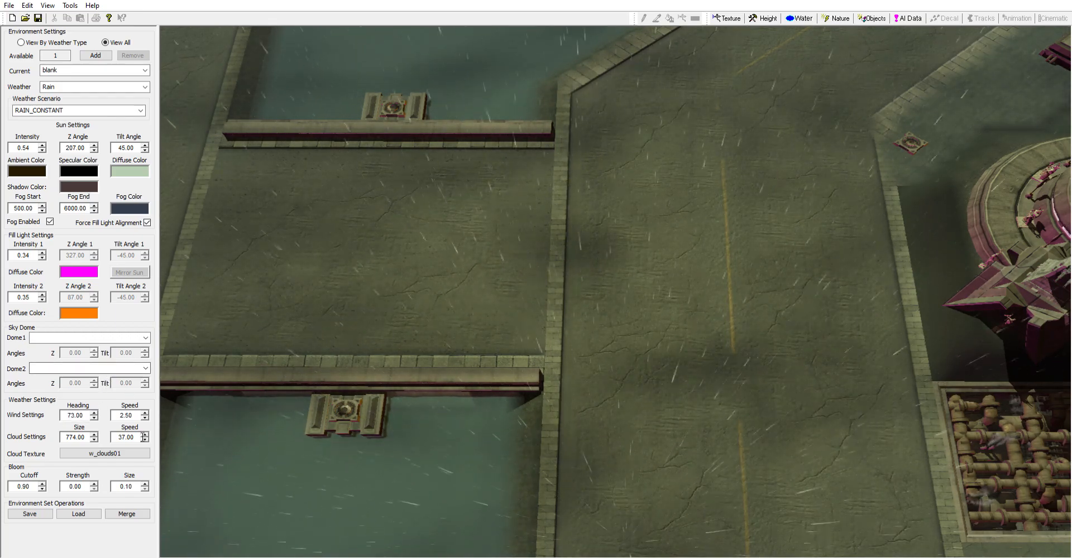
{"action": "left_click_drag", "start_coordinate": [145, 436], "coordinate": [150, 389]}
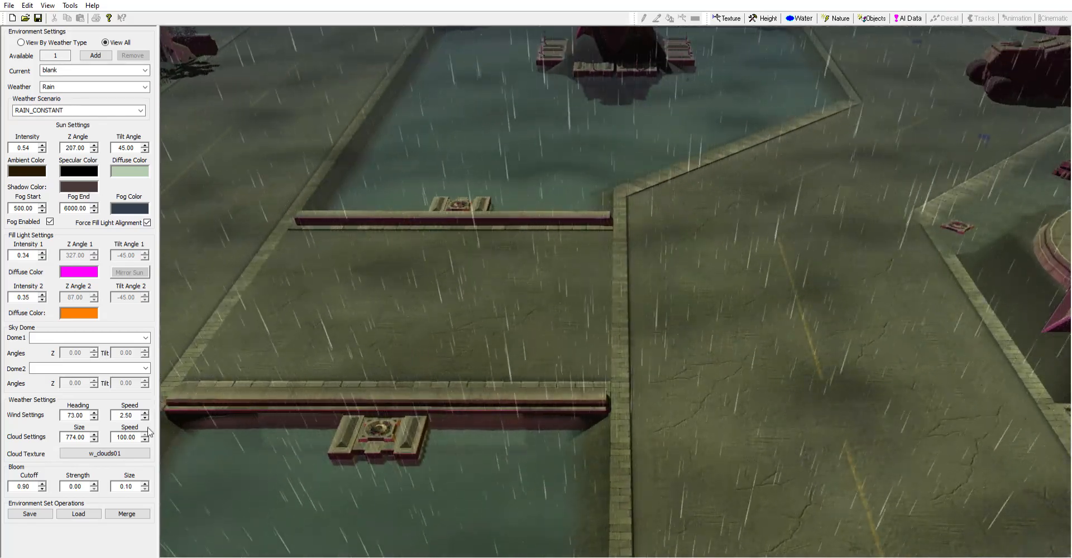
Set the wind heading to 340 and lower the cloud speed to 26
{"action": "left_click_drag", "start_coordinate": [145, 436], "coordinate": [144, 469]}
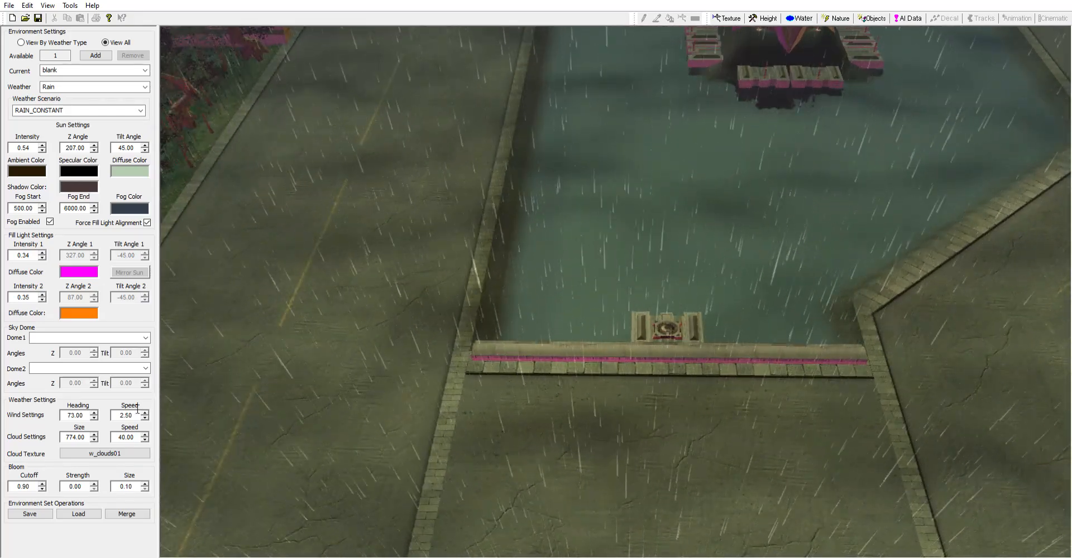
{"action": "left_click_drag", "start_coordinate": [95, 416], "coordinate": [88, 456]}
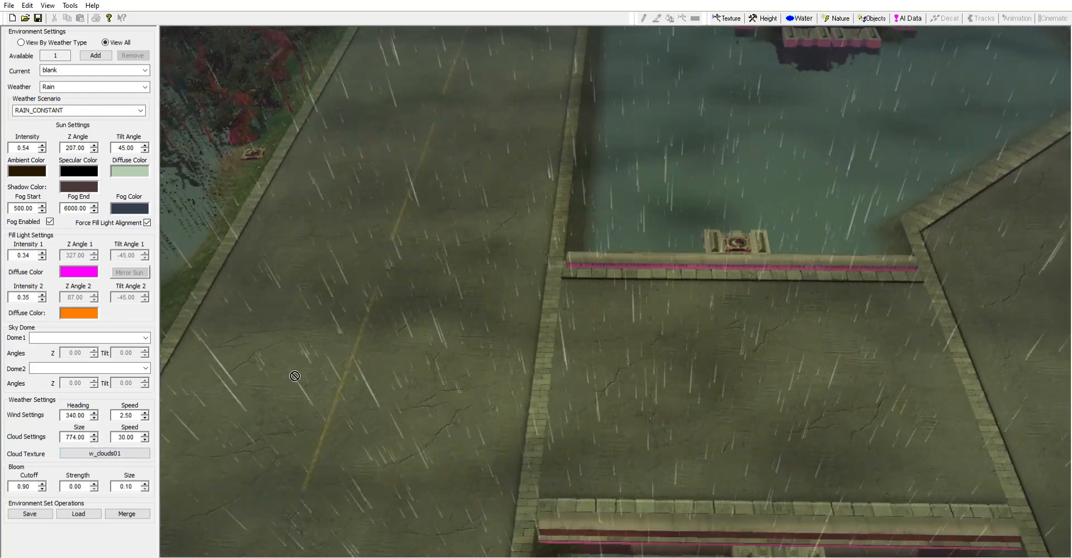
{"action": "left_click_drag", "start_coordinate": [145, 438], "coordinate": [144, 442]}
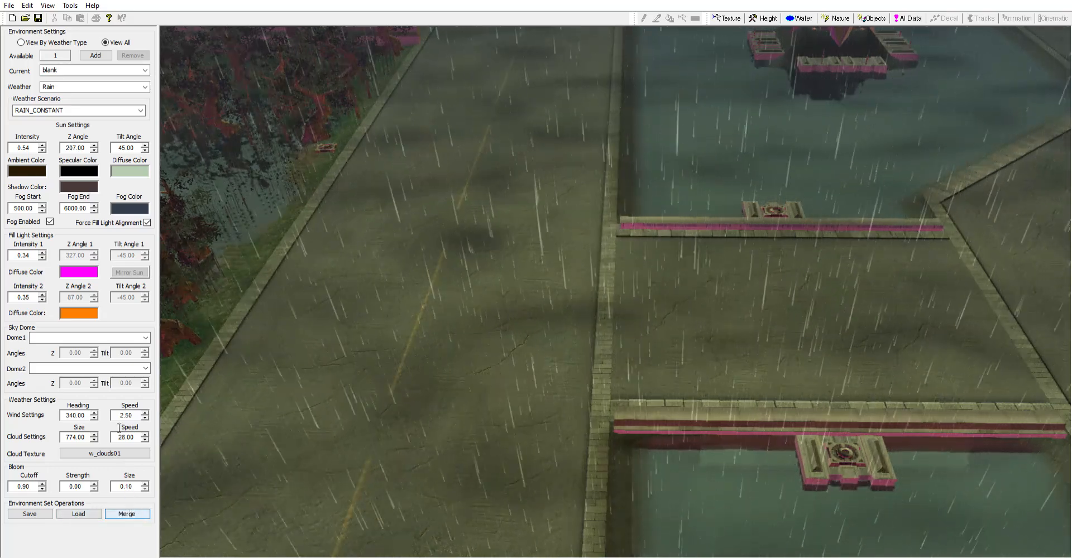
Open the water settings and examine the pool's surface, reflections and cloud shadows from several heights and angles
{"action": "middle_click_drag", "start_coordinate": [352, 324], "coordinate": [353, 372]}
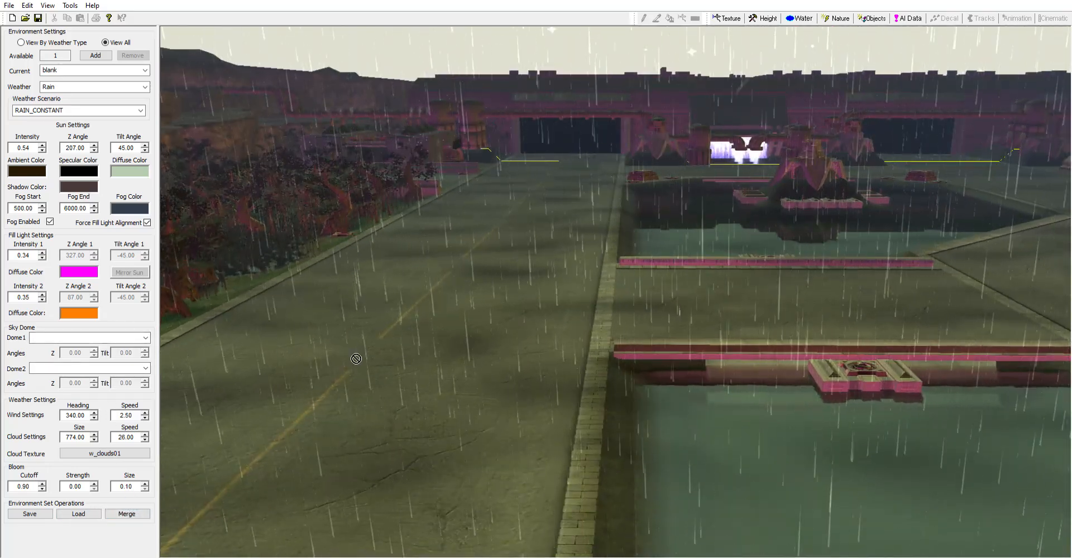
{"action": "left_click", "coordinate": [799, 18]}
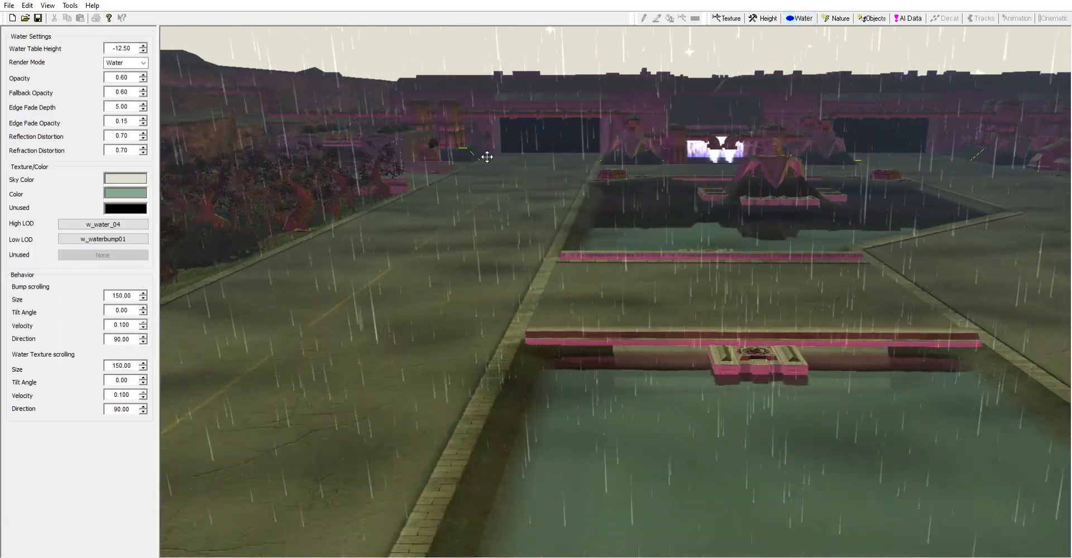
{"action": "middle_click_drag", "start_coordinate": [485, 158], "coordinate": [618, 213]}
{"action": "right_click_drag", "start_coordinate": [618, 212], "coordinate": [558, 340]}
{"action": "middle_click_drag", "start_coordinate": [557, 340], "coordinate": [598, 329]}
{"action": "scroll", "coordinate": [585, 357], "scroll_direction": "up", "scroll_amount": 5}
{"action": "right_click_drag", "start_coordinate": [598, 328], "coordinate": [569, 339]}
{"action": "scroll", "coordinate": [391, 236], "scroll_direction": "down", "scroll_amount": 5}
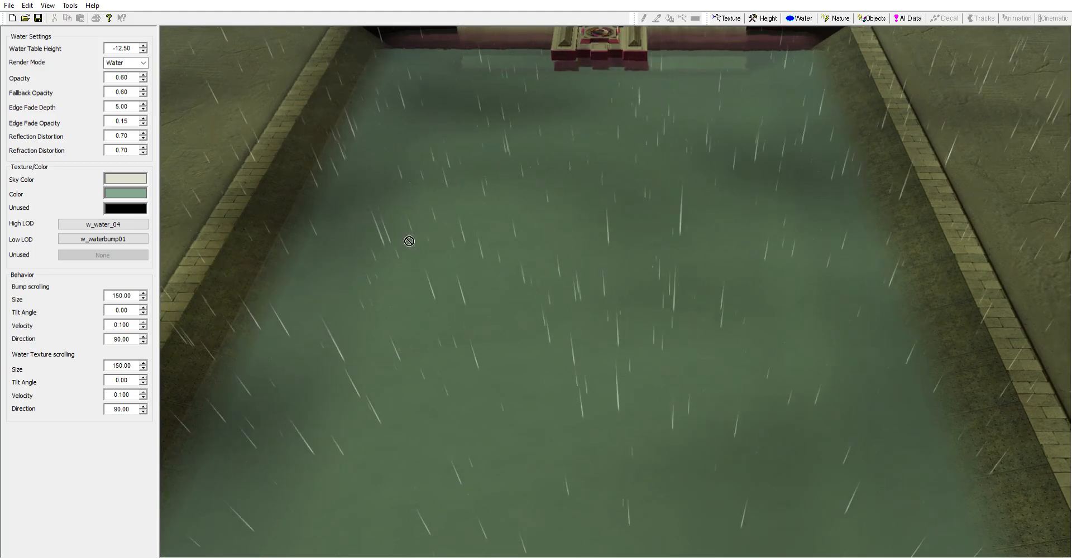
{"action": "scroll", "coordinate": [439, 257], "scroll_direction": "up", "scroll_amount": 5}
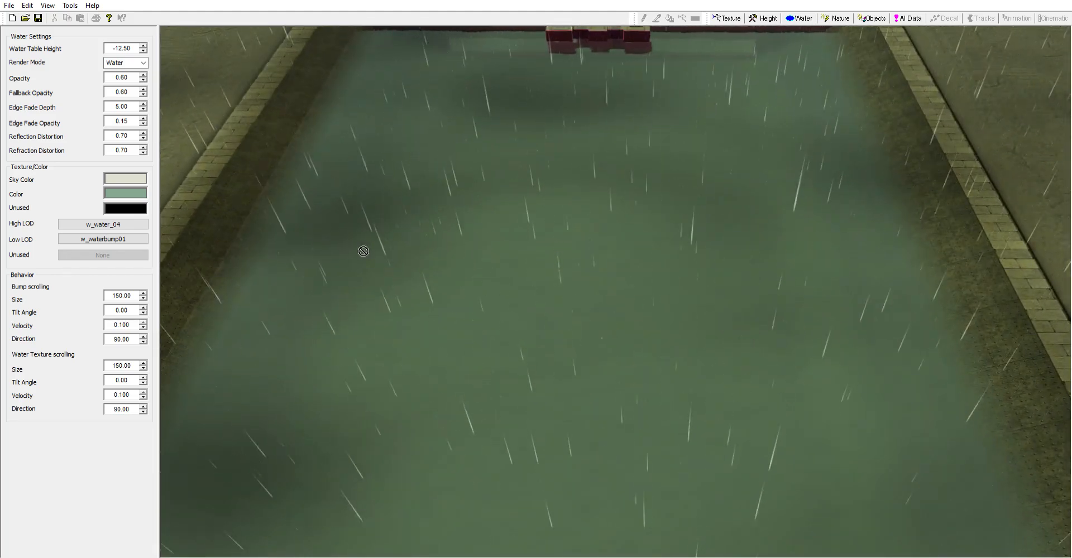
{"action": "middle_click_drag", "start_coordinate": [472, 182], "coordinate": [528, 249]}
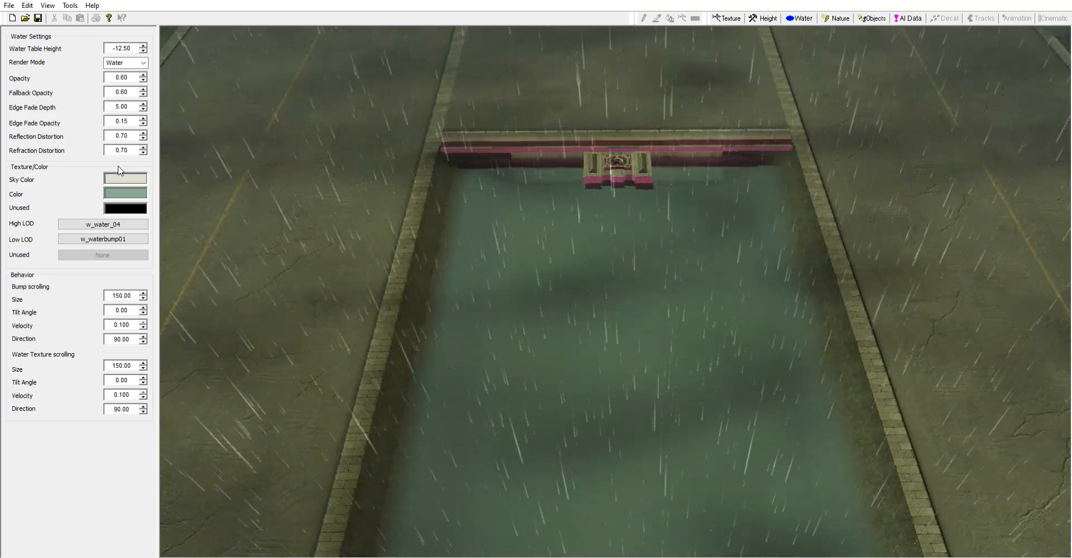
{"action": "middle_click_drag", "start_coordinate": [588, 307], "coordinate": [614, 345]}
{"action": "scroll", "coordinate": [614, 345], "scroll_direction": "up", "scroll_amount": 3}
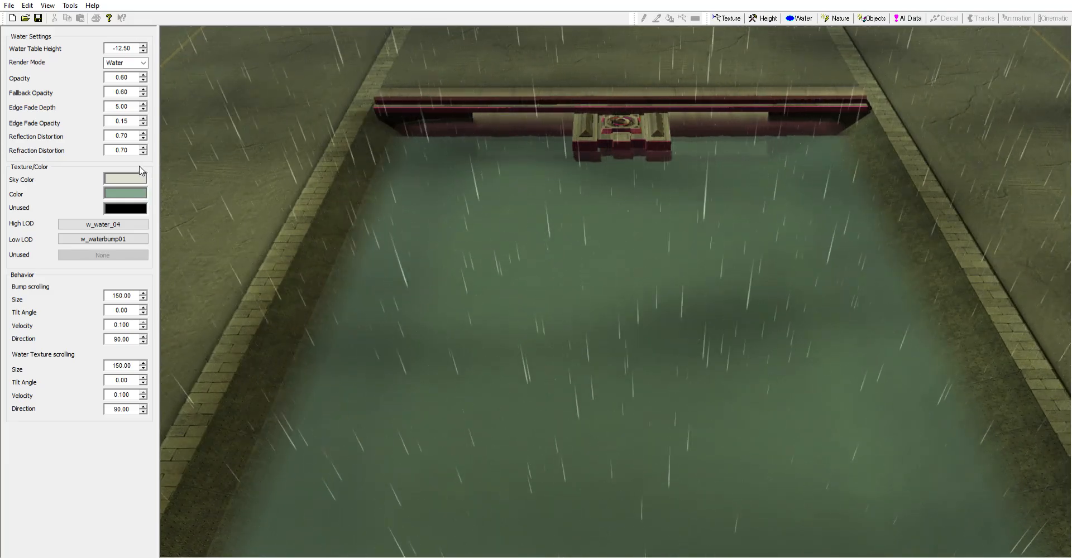
{"action": "scroll", "coordinate": [615, 258], "scroll_direction": "down", "scroll_amount": 3}
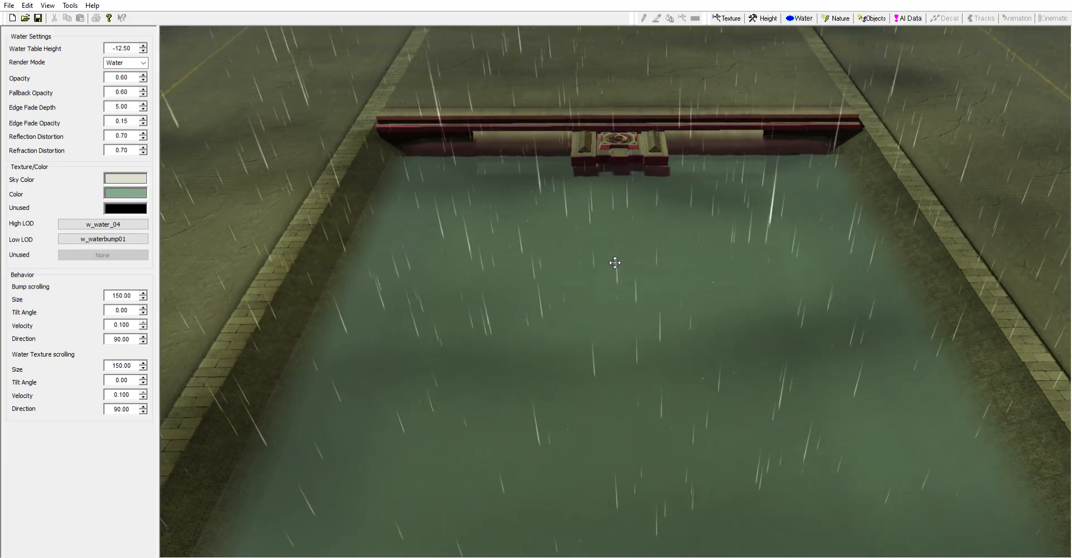
Return to the environment settings and set the first sky dome to DAY_BLUE_SKY, checking its reflection in the pool
{"action": "left_click", "coordinate": [835, 18]}
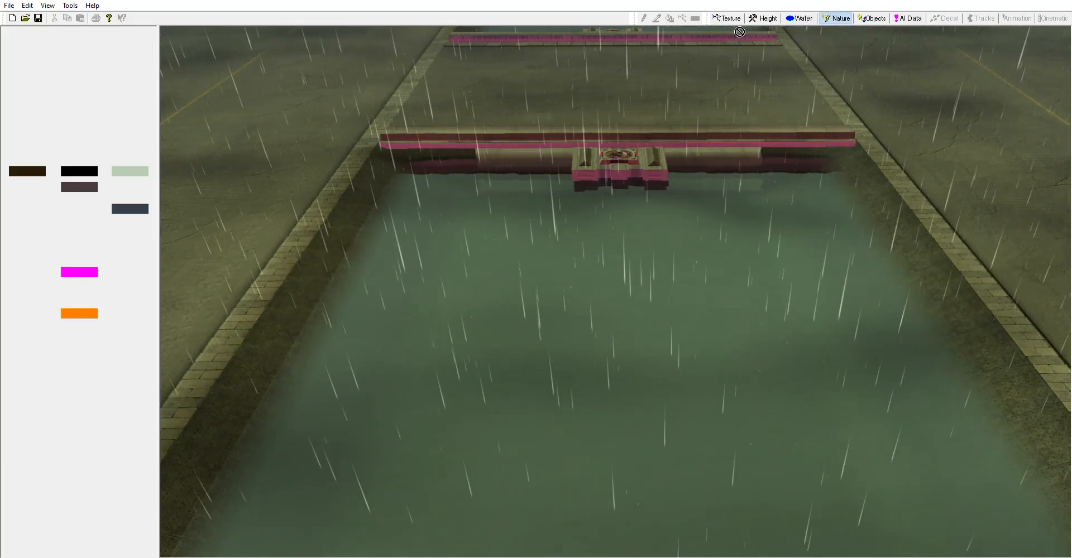
{"action": "left_click", "coordinate": [140, 338]}
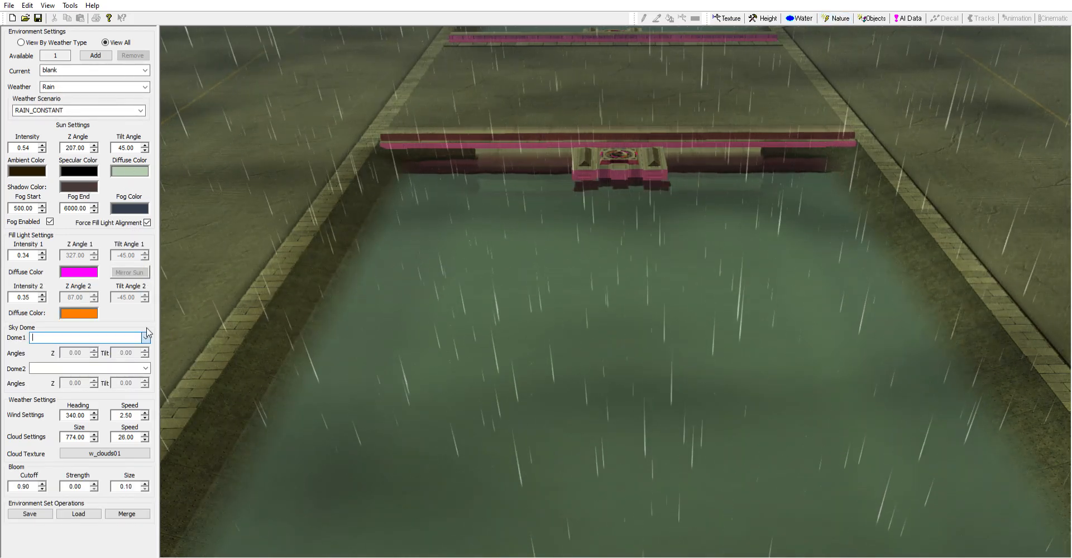
{"action": "left_click", "coordinate": [68, 453]}
{"action": "middle_click_drag", "start_coordinate": [514, 309], "coordinate": [559, 271]}
Try green as the water color and view the pool, then set the water color to white
{"action": "left_click", "coordinate": [801, 17]}
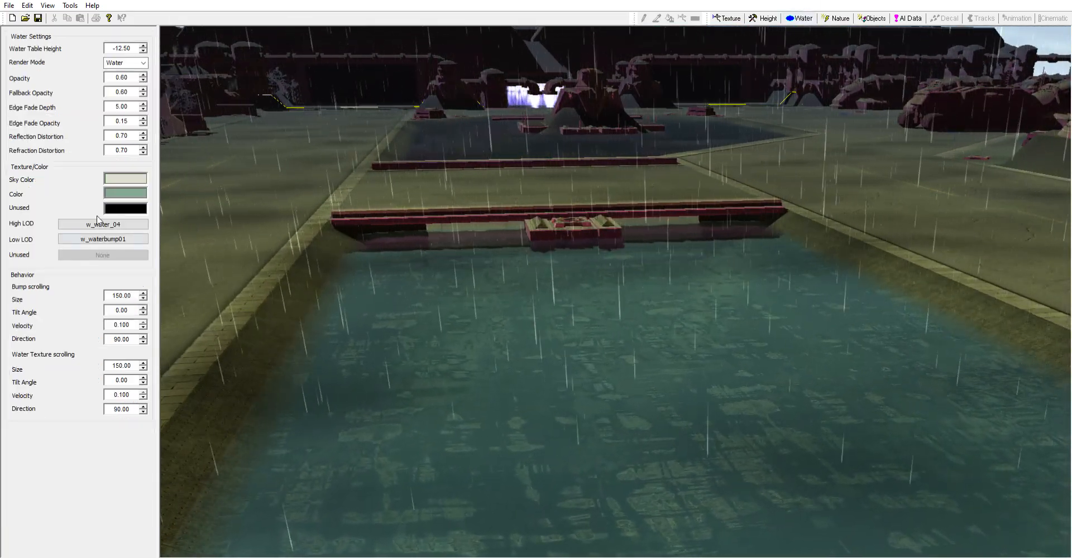
{"action": "left_click", "coordinate": [494, 254]}
{"action": "left_click", "coordinate": [463, 263]}
{"action": "left_click", "coordinate": [477, 277]}
{"action": "left_click", "coordinate": [462, 263]}
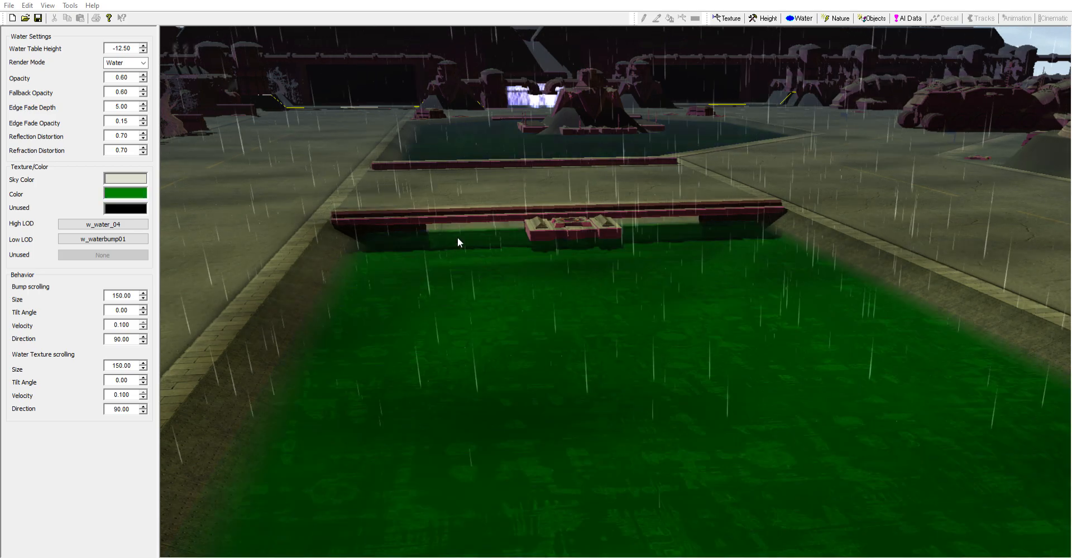
{"action": "middle_click_drag", "start_coordinate": [437, 350], "coordinate": [459, 357]}
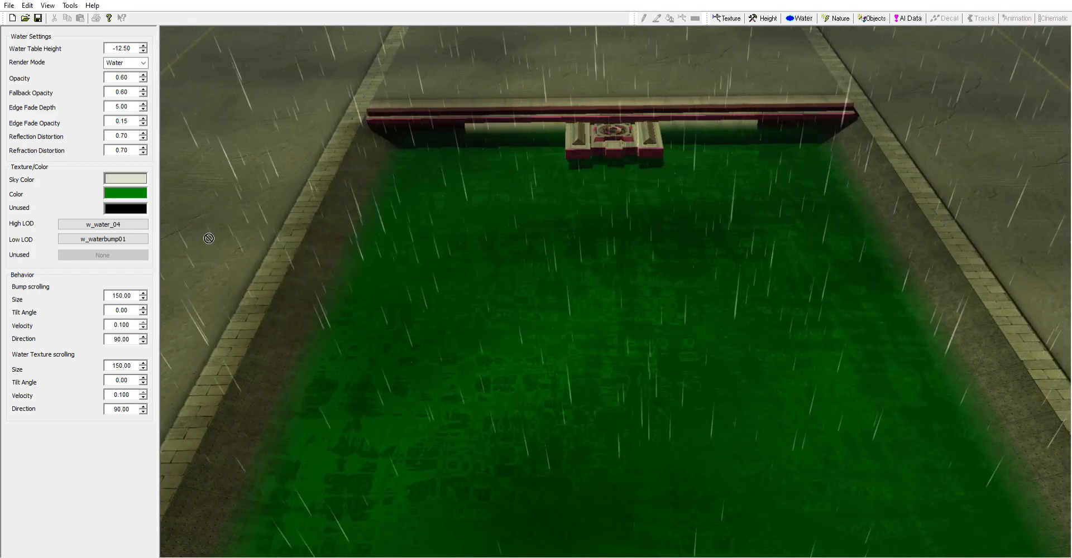
{"action": "left_click", "coordinate": [524, 270]}
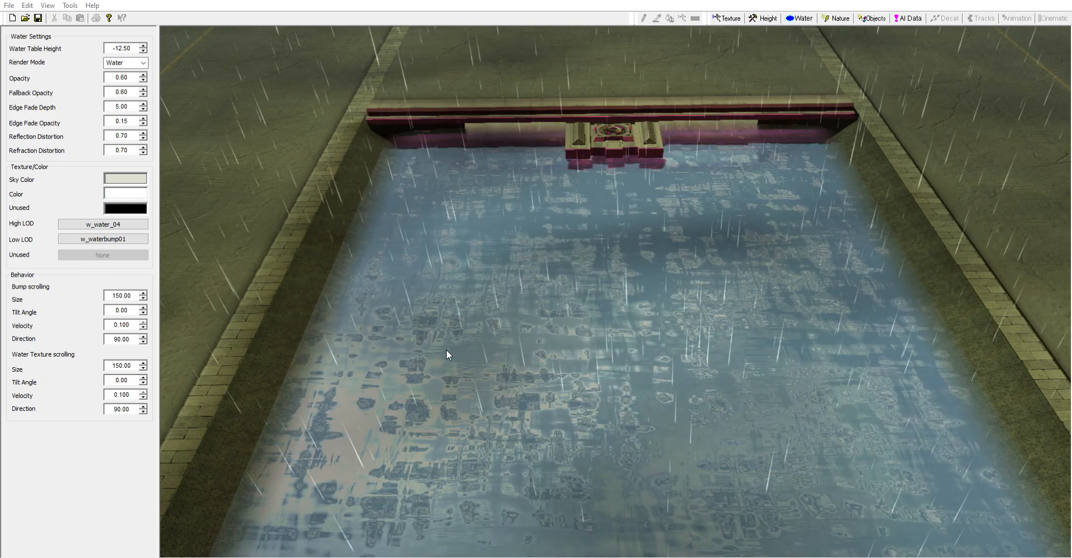
Try DAY_SNOW_BIG and EVENING_DESERT_SKY as the first sky dome, then set it to KAMINO_SKYDOME
{"action": "left_click", "coordinate": [838, 18]}
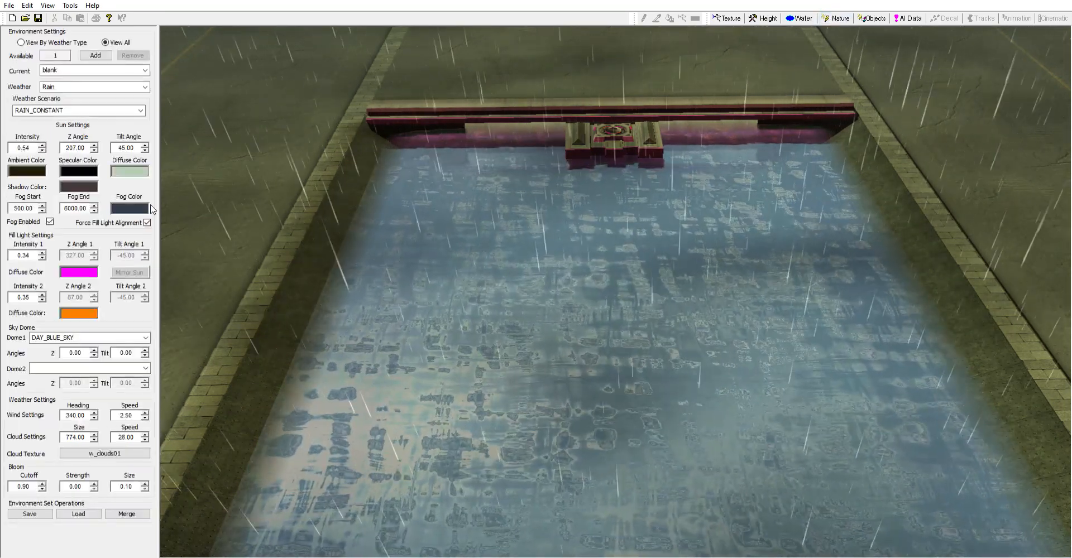
{"action": "left_click", "coordinate": [83, 338]}
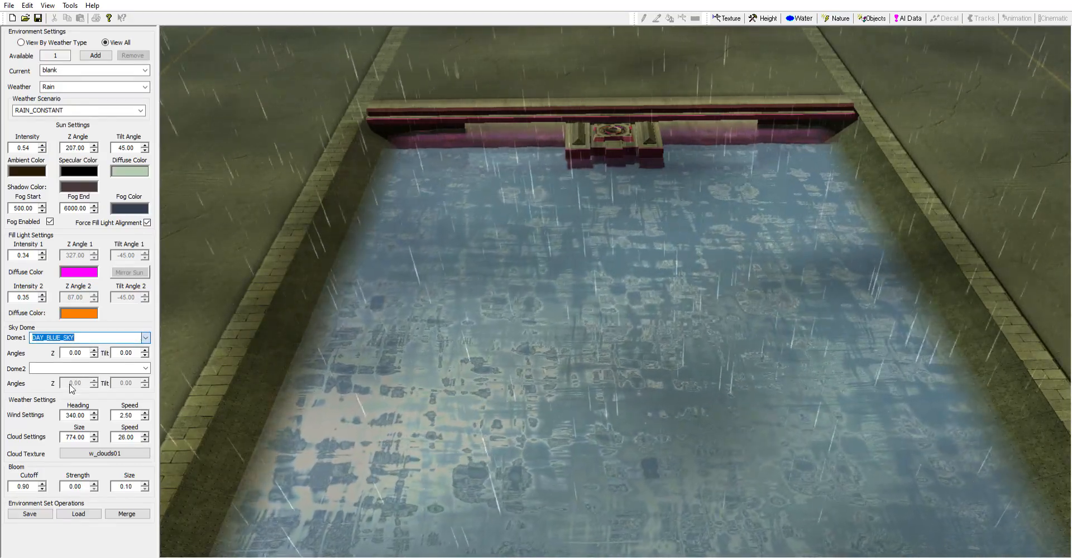
{"action": "left_click", "coordinate": [71, 393]}
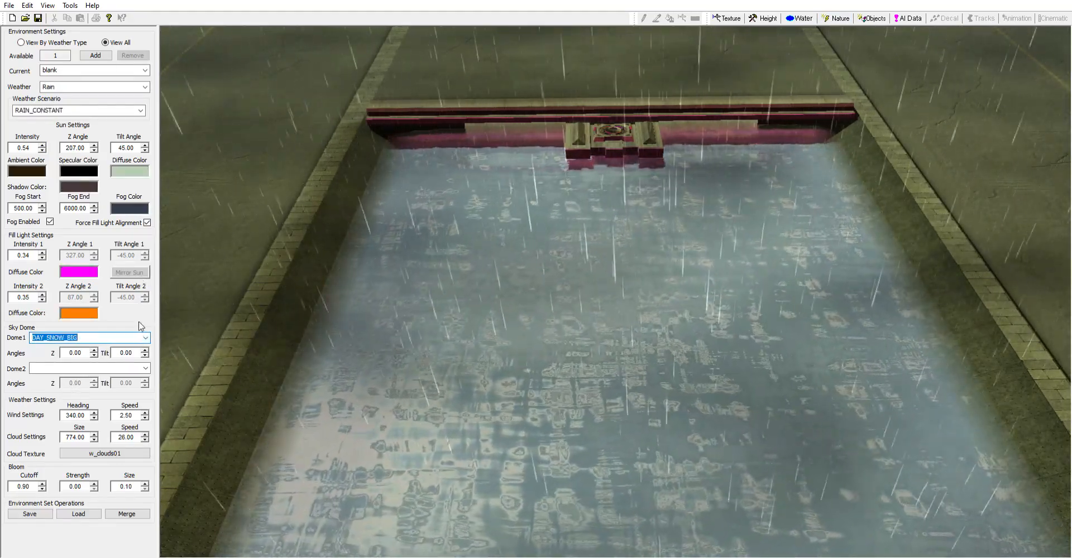
{"action": "left_click", "coordinate": [72, 440]}
{"action": "left_click", "coordinate": [146, 337]}
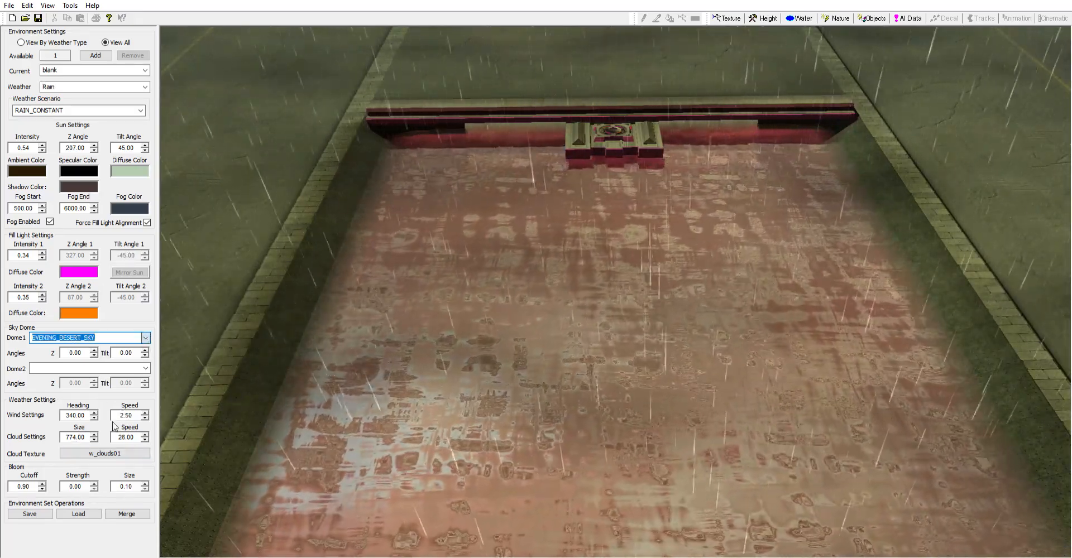
{"action": "left_click", "coordinate": [69, 501]}
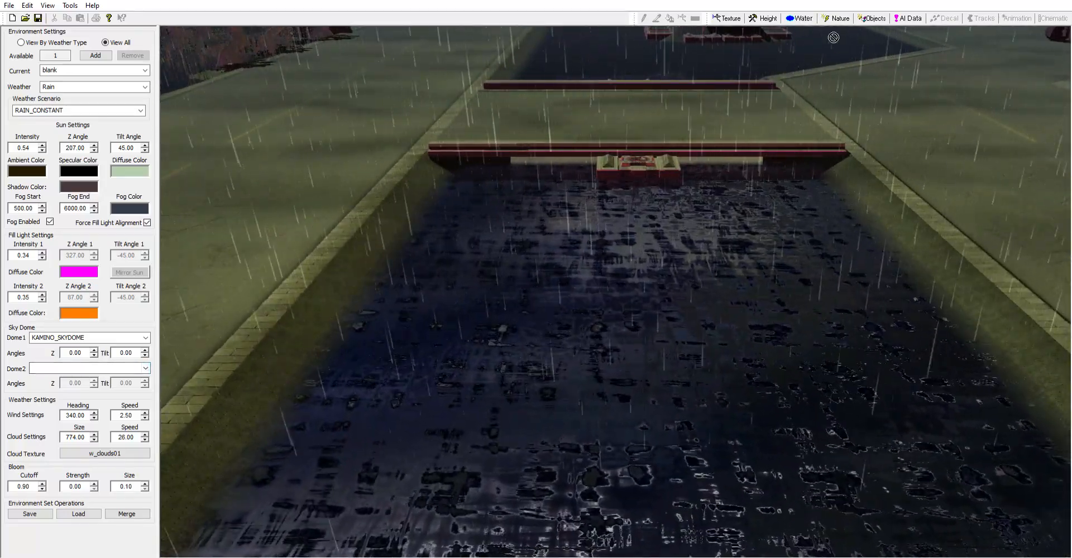
Reopen the water settings and inspect the sky dome and its reflections in the pools across the map
{"action": "left_click", "coordinate": [799, 18]}
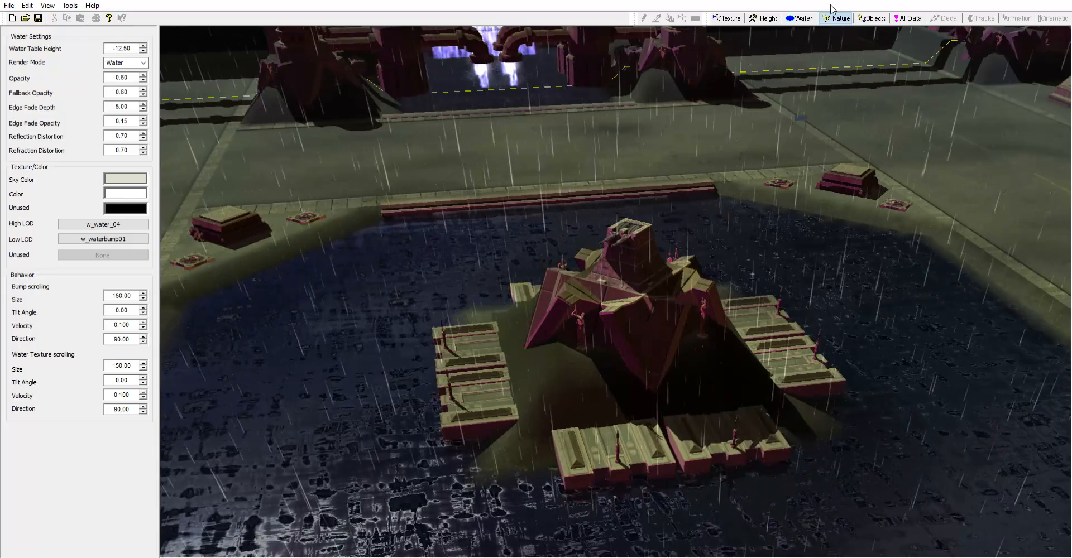
{"action": "left_click", "coordinate": [836, 18]}
{"action": "left_click", "coordinate": [764, 18]}
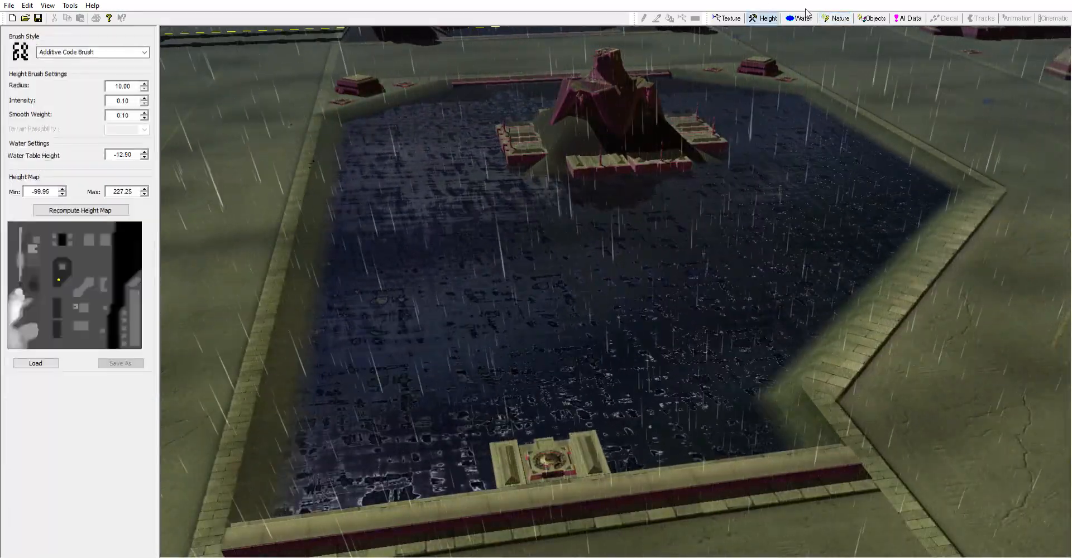
{"action": "left_click", "coordinate": [799, 18]}
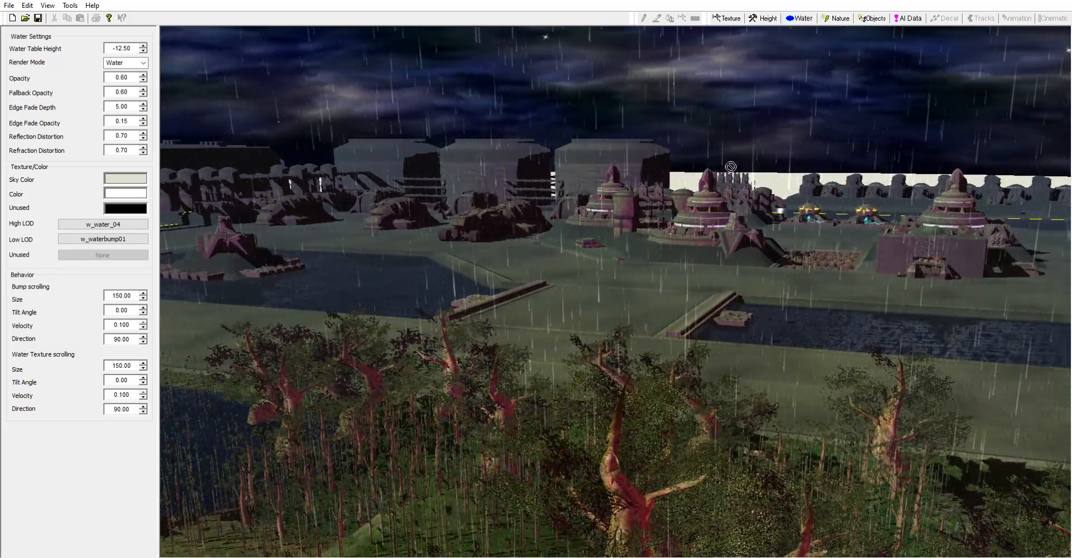
Set the water's sky color to black and inspect the horizon and the pools across the map
{"action": "right_click_drag", "start_coordinate": [693, 252], "coordinate": [712, 227]}
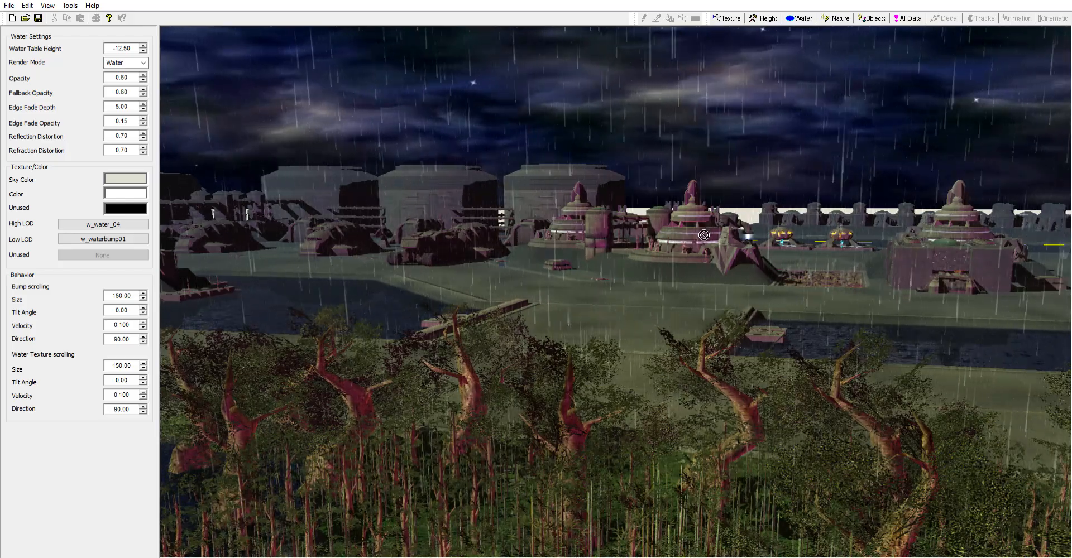
{"action": "right_click_drag", "start_coordinate": [704, 235], "coordinate": [778, 297]}
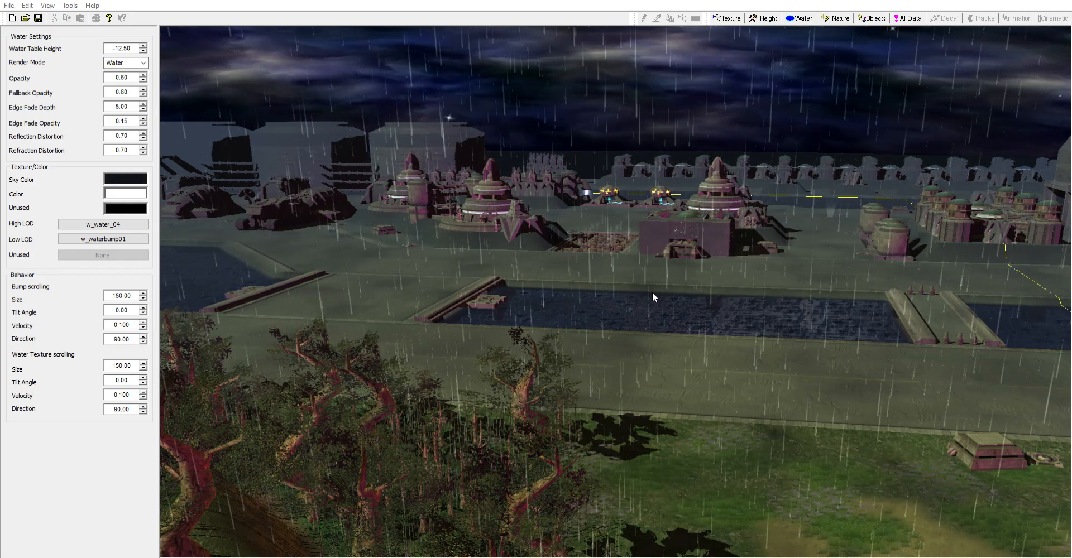
{"action": "middle_click_drag", "start_coordinate": [431, 341], "coordinate": [369, 330]}
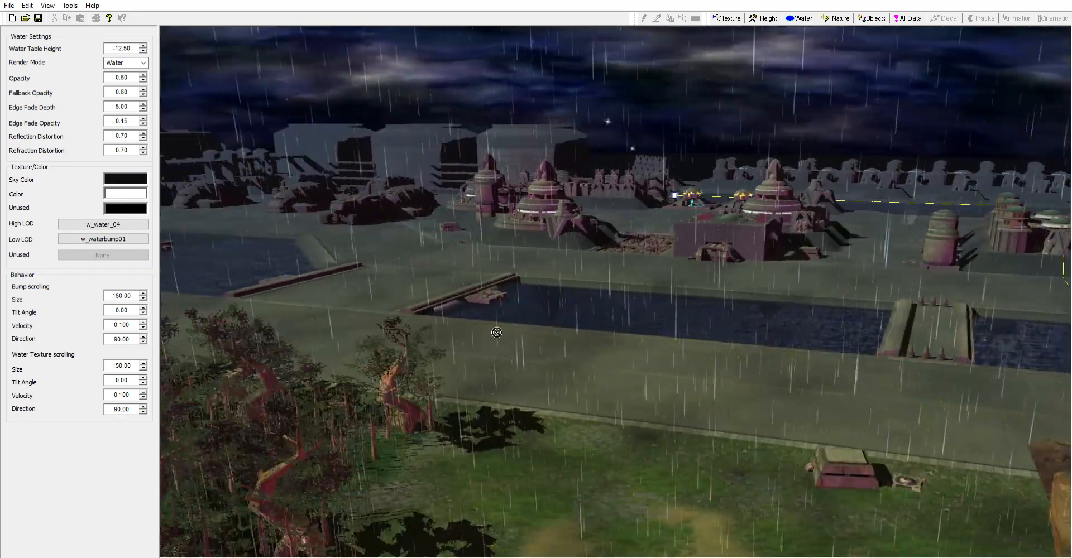
{"action": "middle_click_drag", "start_coordinate": [754, 223], "coordinate": [706, 366]}
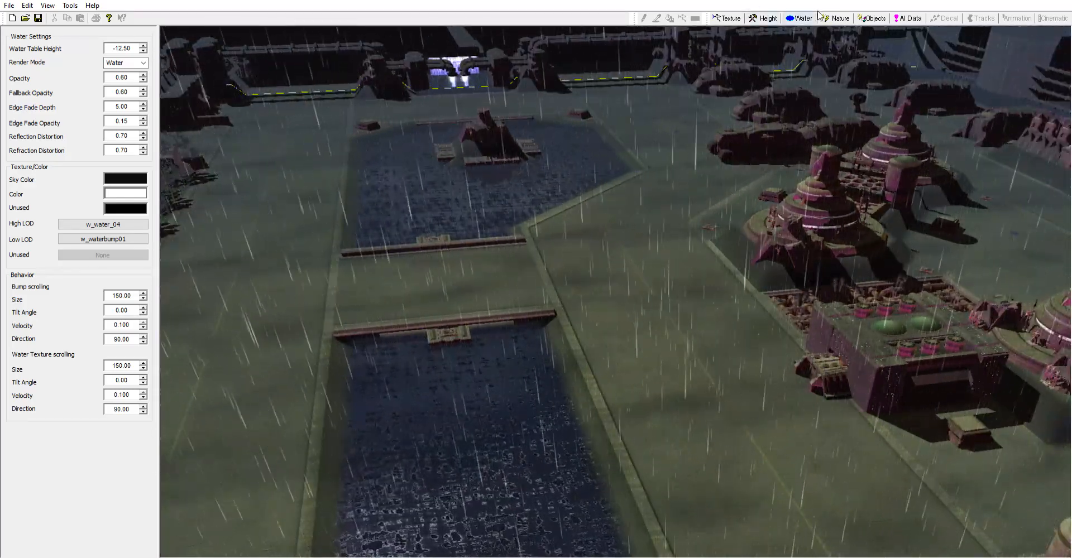
Return to the environment settings, try sun tilt angles down to -90, and set the sun's tilt angle to 34 and intensity to 0.36
{"action": "left_click", "coordinate": [836, 18]}
{"action": "middle_click_drag", "start_coordinate": [620, 153], "coordinate": [583, 123]}
{"action": "right_click_drag", "start_coordinate": [528, 230], "coordinate": [502, 246]}
{"action": "scroll", "coordinate": [502, 246], "scroll_direction": "down", "scroll_amount": 3}
{"action": "right_click_drag", "start_coordinate": [596, 220], "coordinate": [409, 388]}
{"action": "right_click_drag", "start_coordinate": [720, 207], "coordinate": [765, 235]}
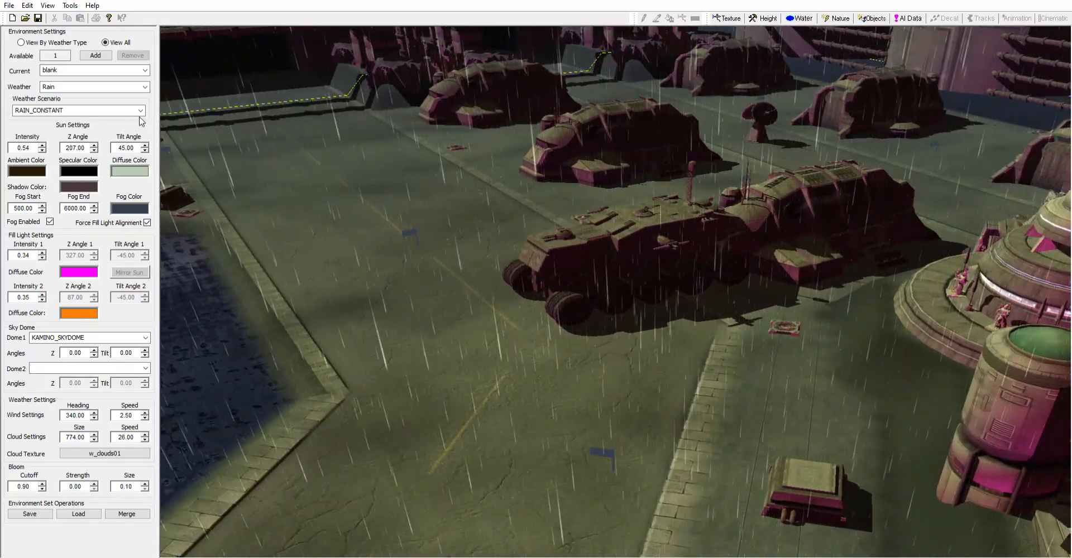
{"action": "left_click_drag", "start_coordinate": [145, 145], "coordinate": [151, 129]}
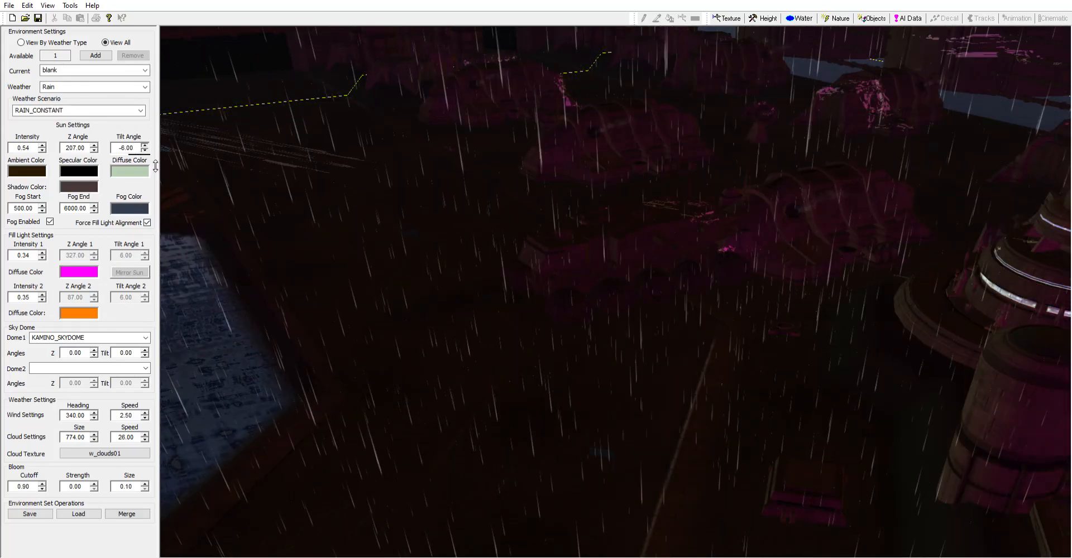
{"action": "left_click_drag", "start_coordinate": [156, 166], "coordinate": [137, 221]}
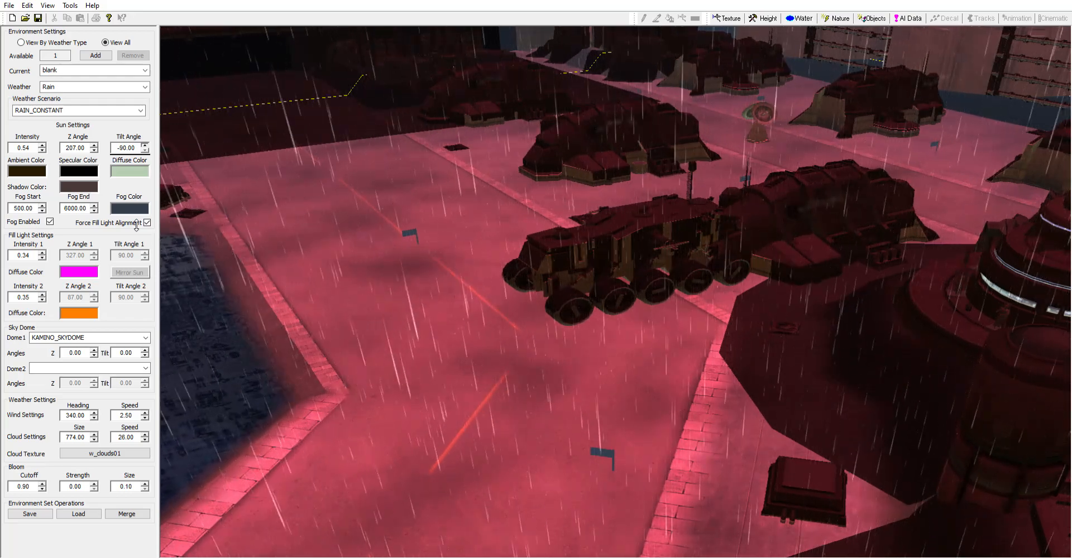
{"action": "left_click_drag", "start_coordinate": [136, 225], "coordinate": [159, 160]}
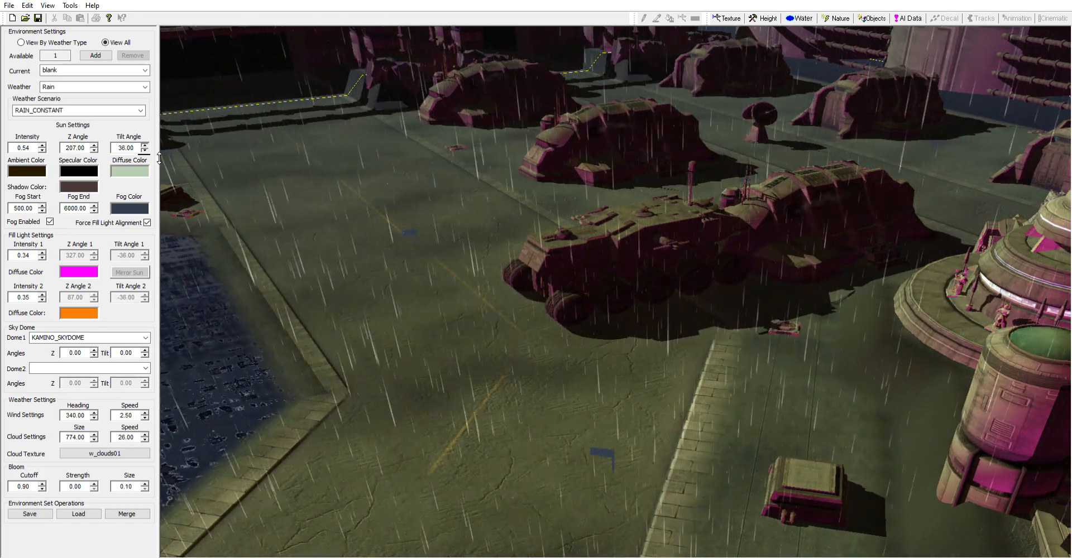
{"action": "middle_click_drag", "start_coordinate": [437, 173], "coordinate": [387, 110]}
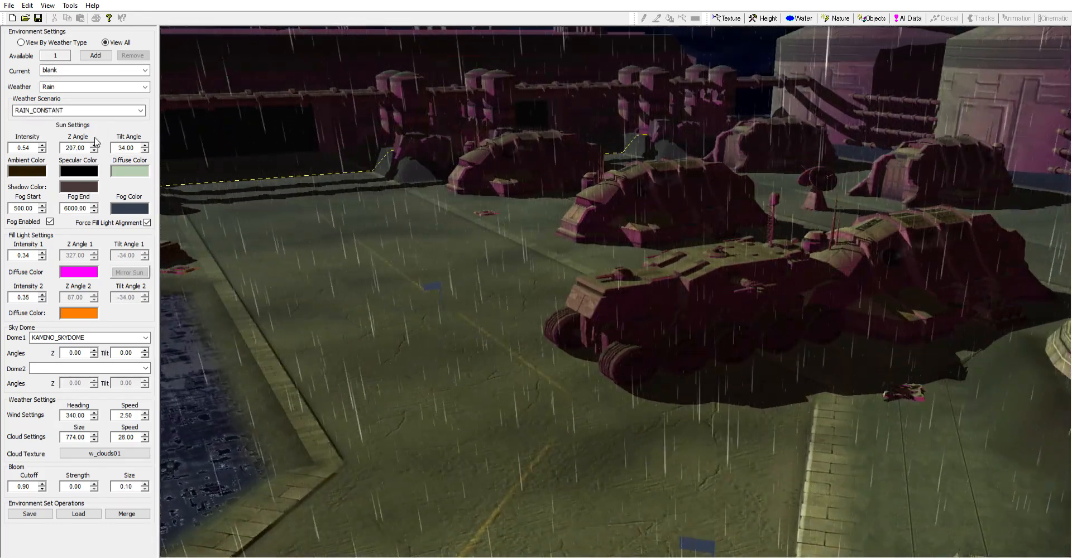
{"action": "left_click_drag", "start_coordinate": [42, 148], "coordinate": [60, 161]}
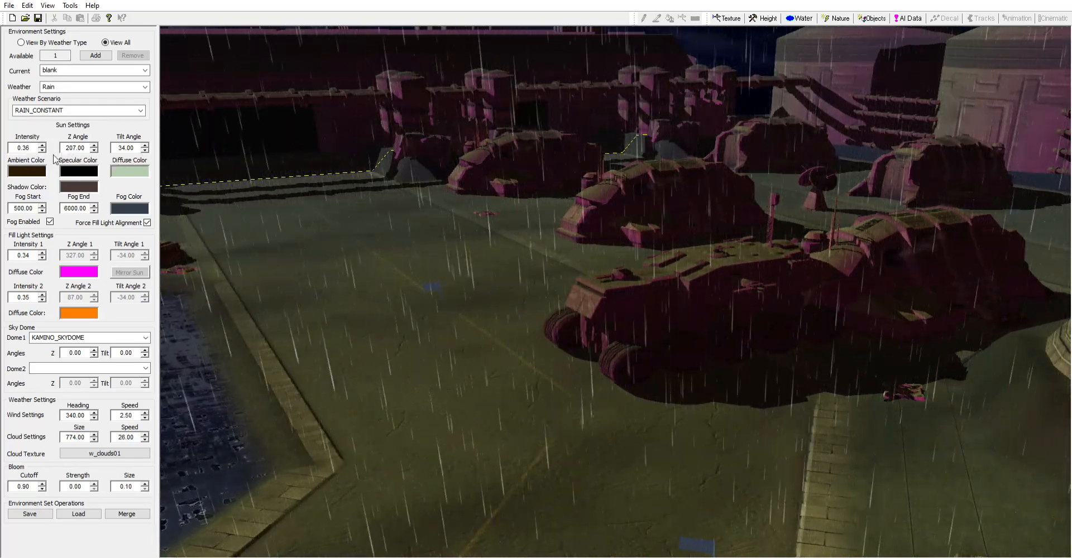